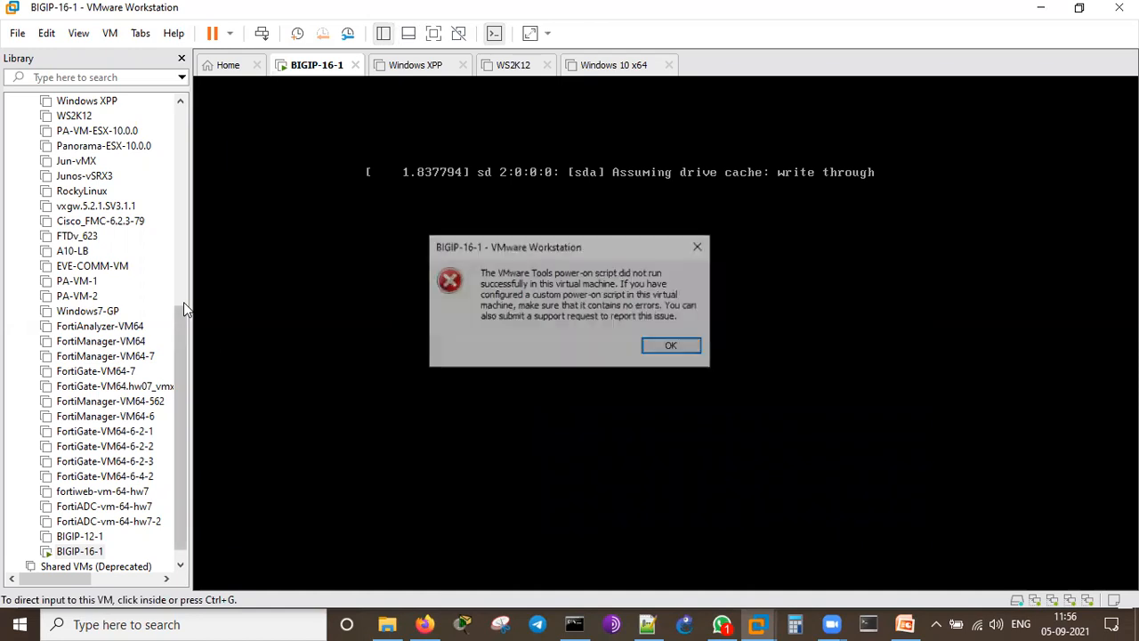
Step: Dismiss the VMware Tools error and inspect BIGIP-16-1's settings: 6 GB memory, 2 processors, 80 GB disk
left_click(655, 349)
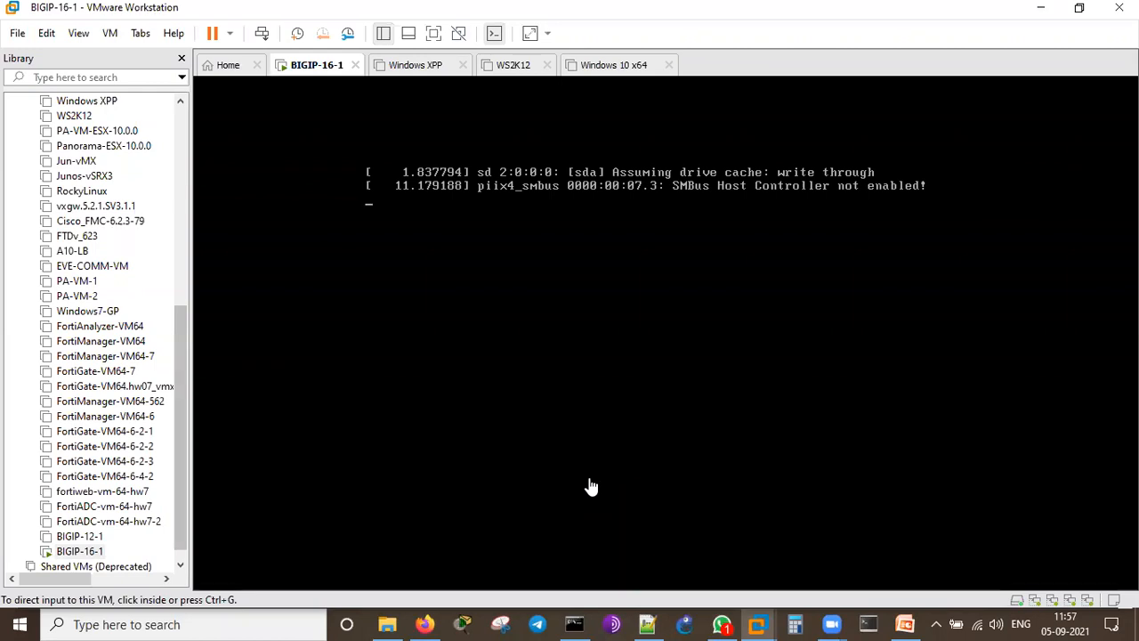
right_click(304, 66)
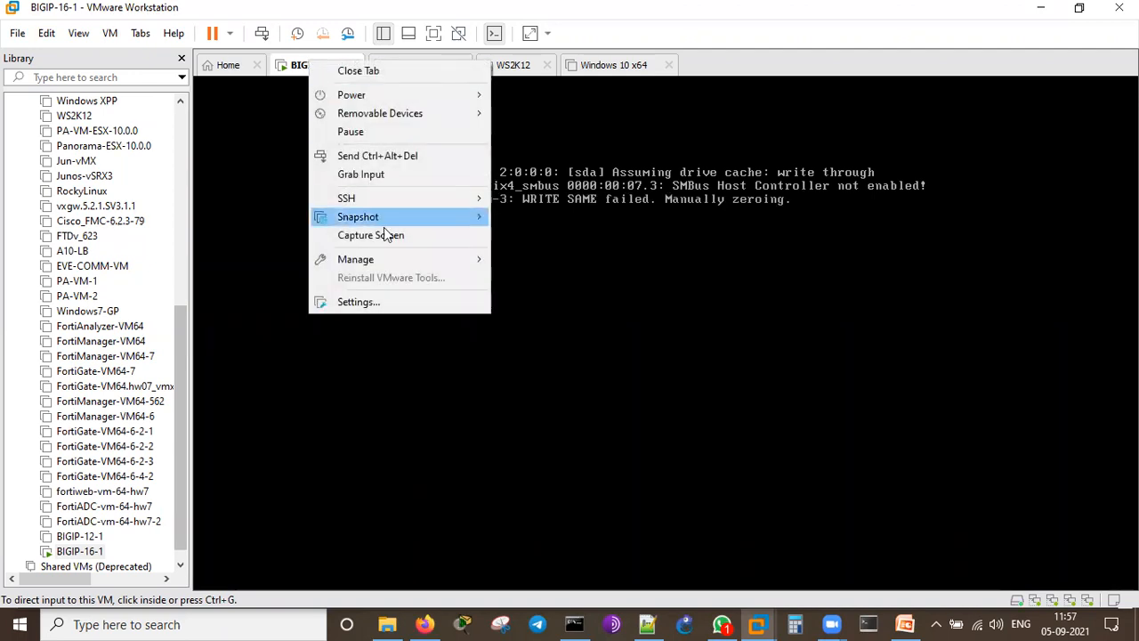
left_click(372, 302)
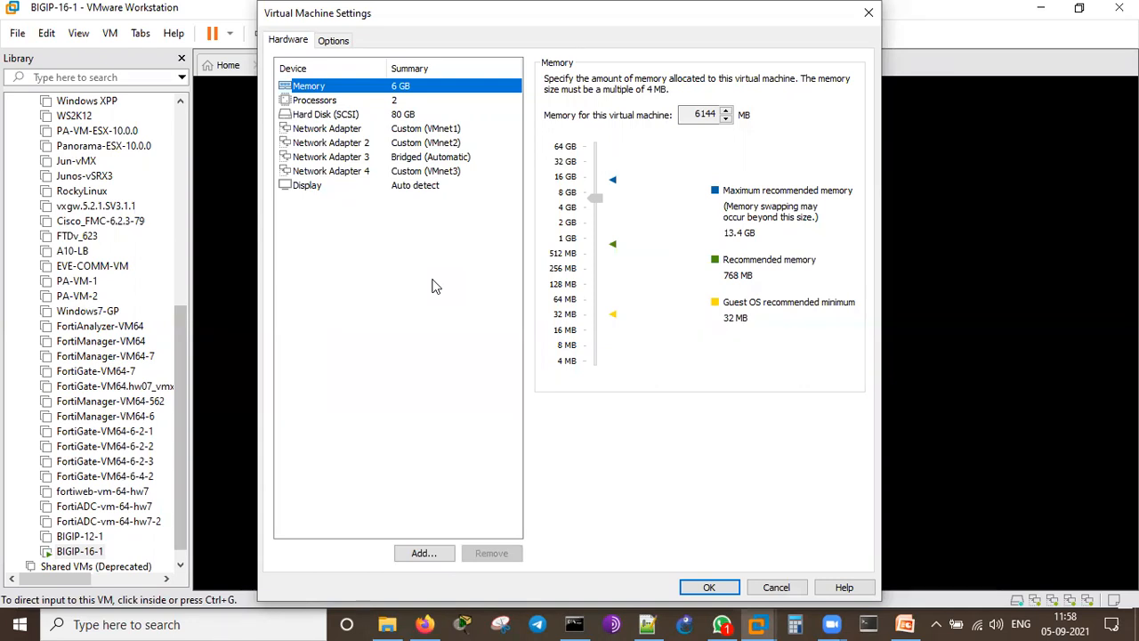
left_click(774, 587)
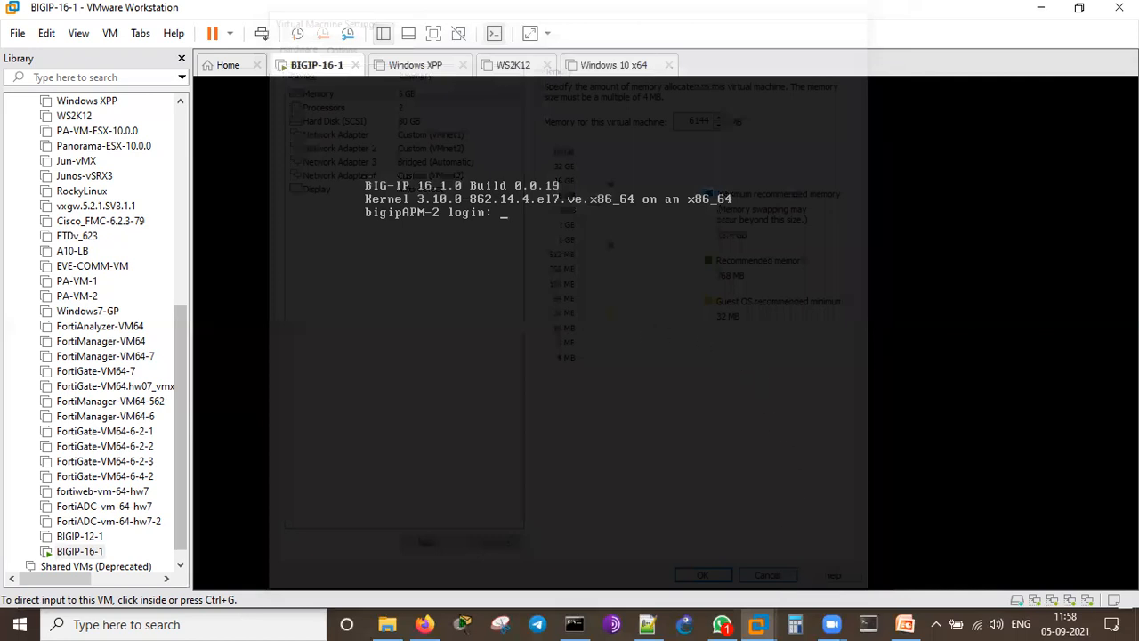
Step: Log in to the BIG-IP console with the username root
key("ctrl+g")
type("root")
key("Return")
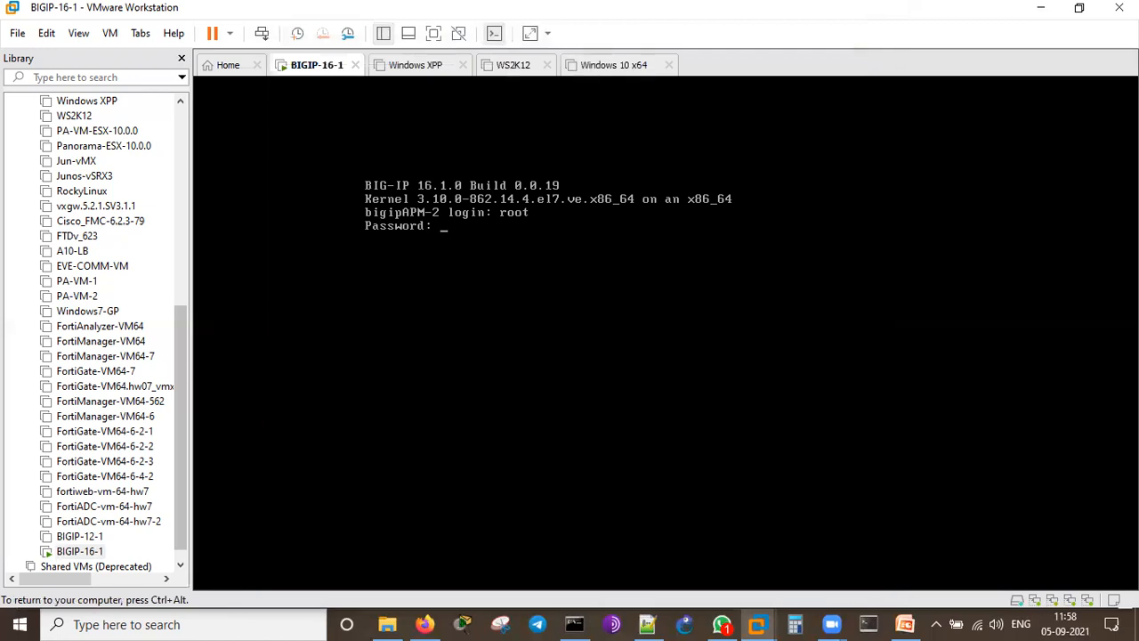
key("ctrl+alt")
left_click(327, 160)
key("ctrl+alt")
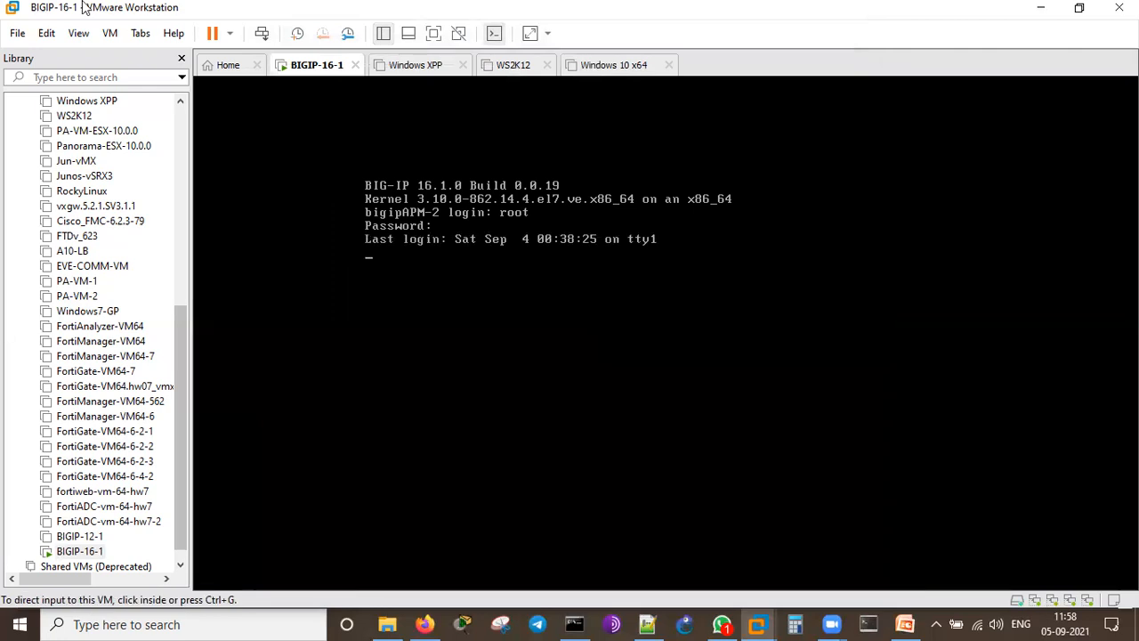
left_click(754, 82)
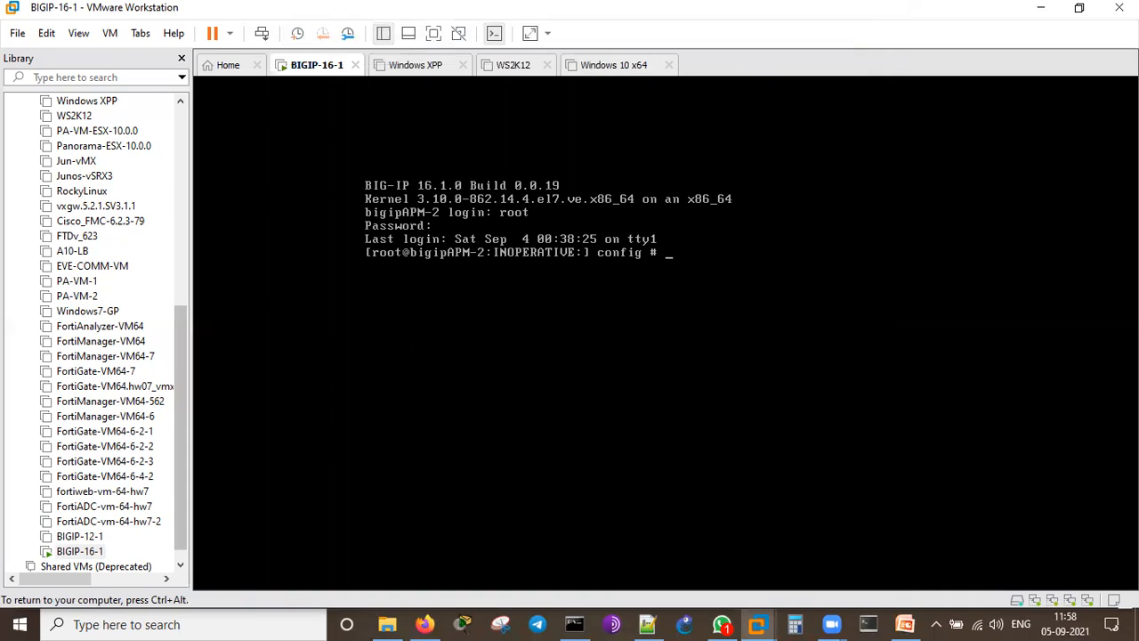
Step: Refresh the prompt repeatedly until it shows INOPERATIVE:Standalone at config
key("Return")
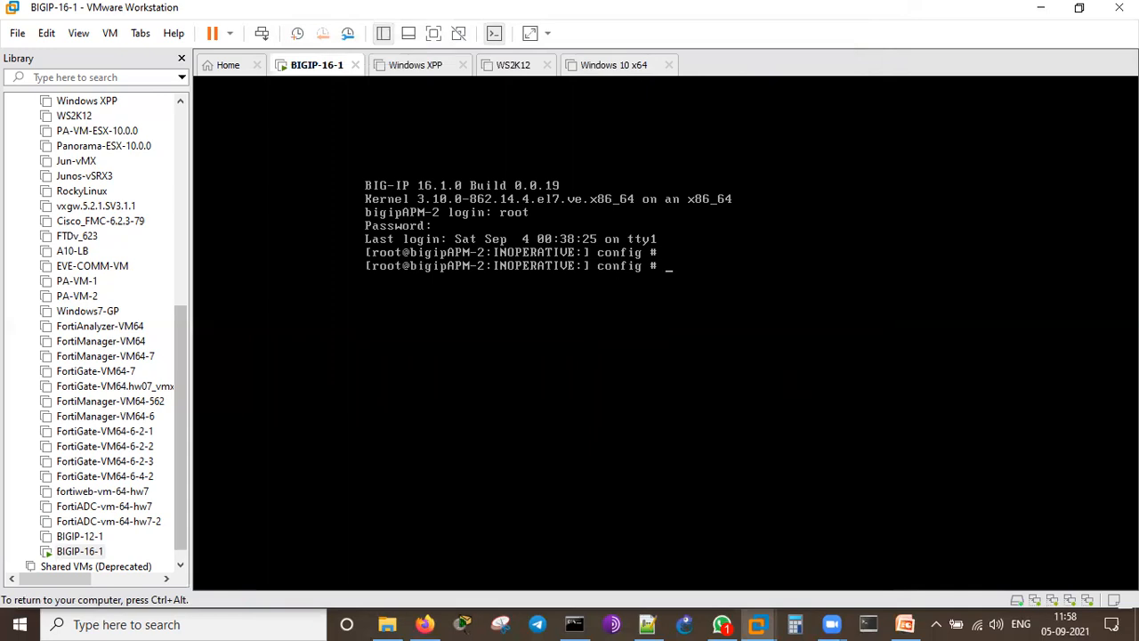
key("ctrl+alt")
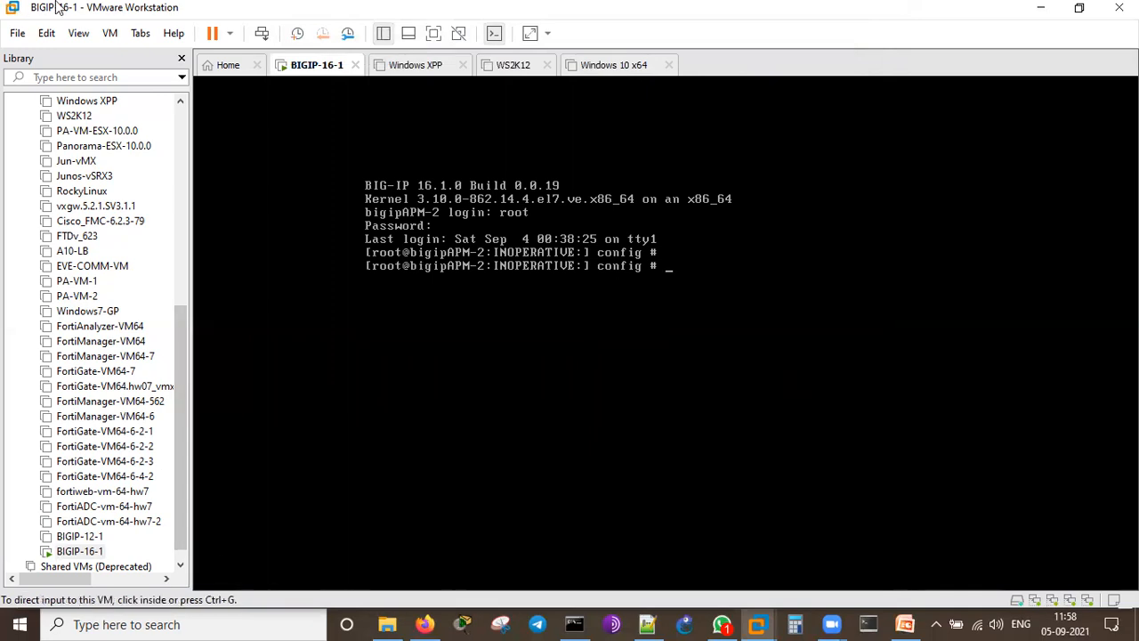
key("ctrl+g")
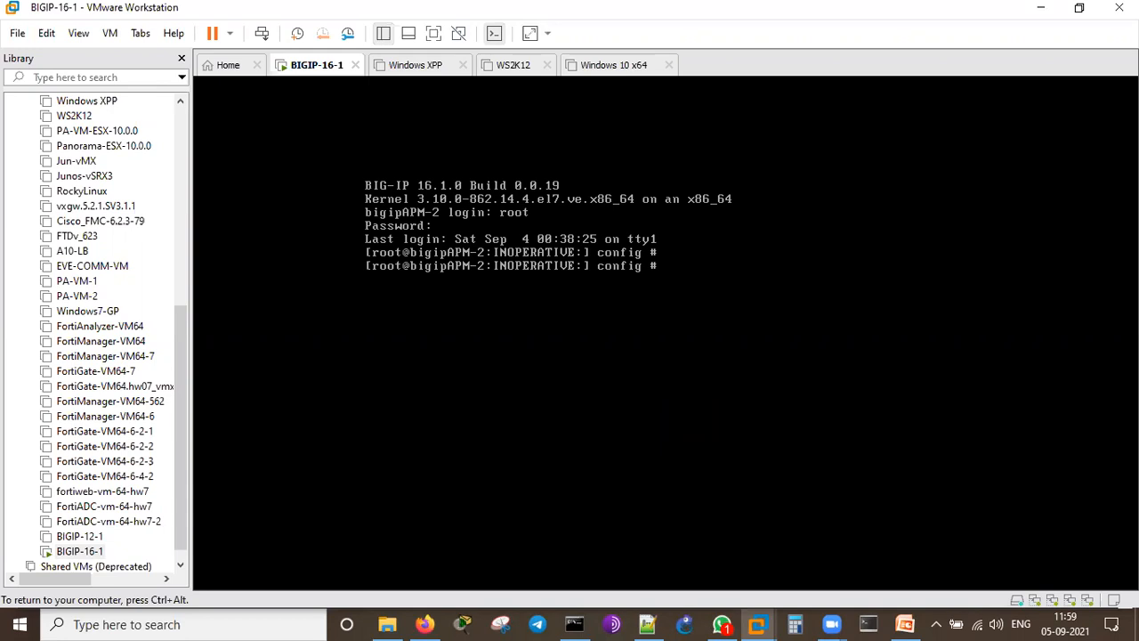
key("Return")
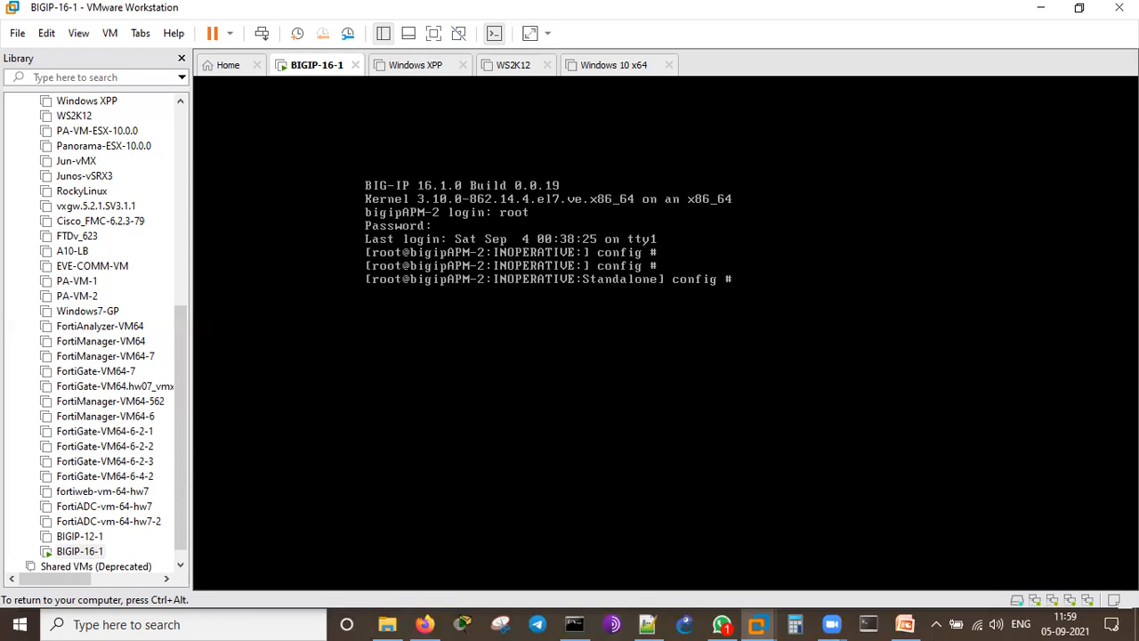
key("ctrl+alt")
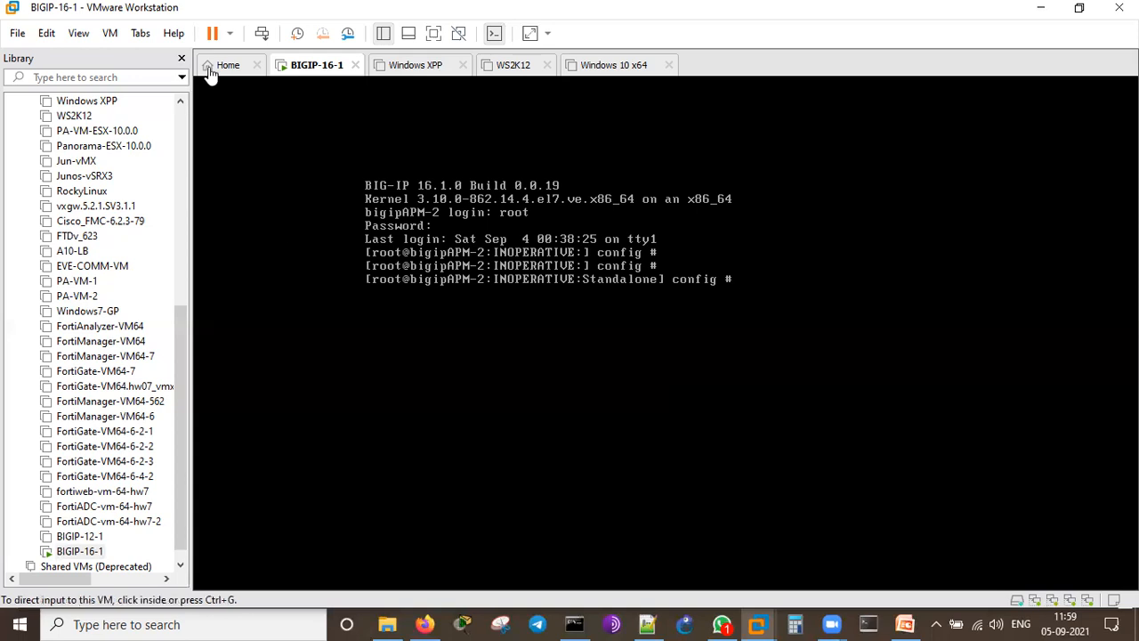
left_click(390, 89)
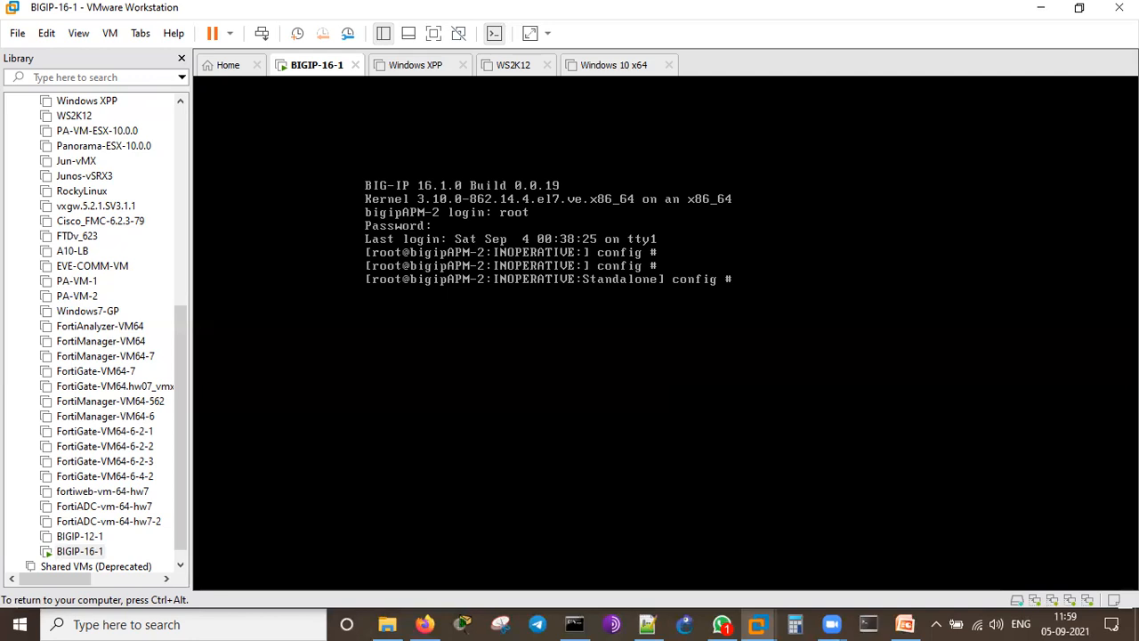
key("Return")
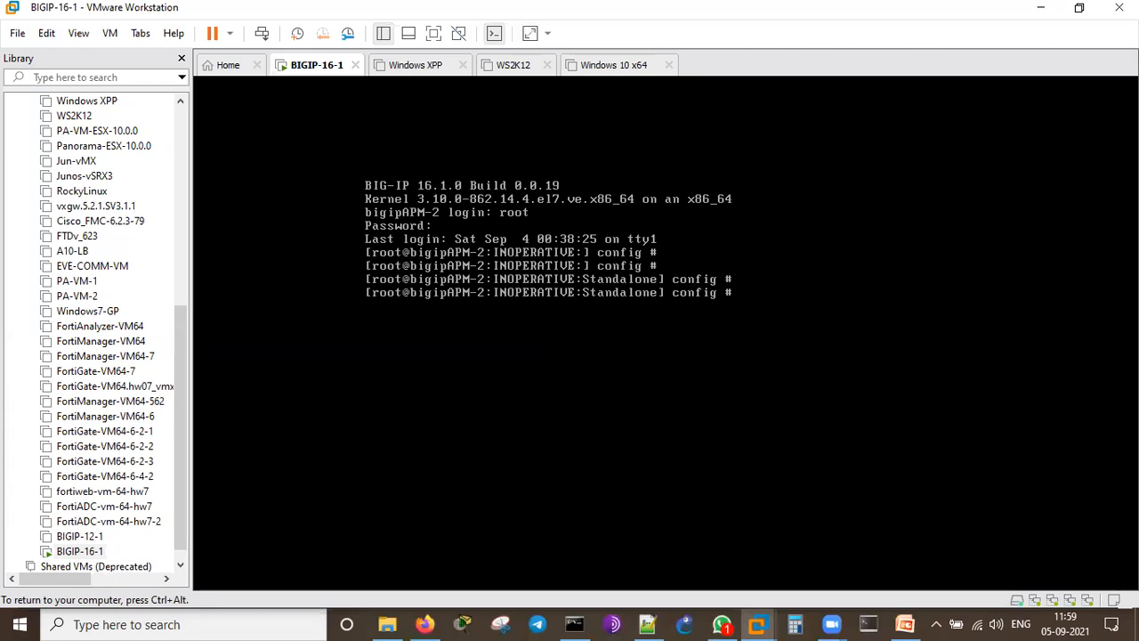
key("Return")
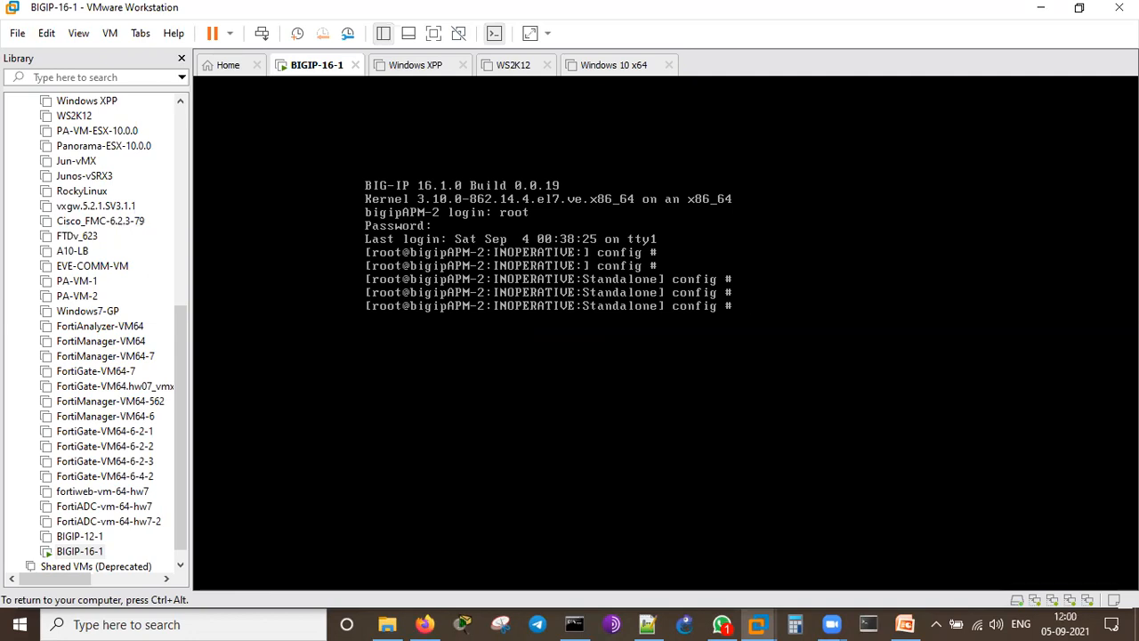
Step: Keep refreshing the config prompt past the avrd, eam and oauth DOWN states until it reads Active:Standalone
key("ctrl+alt")
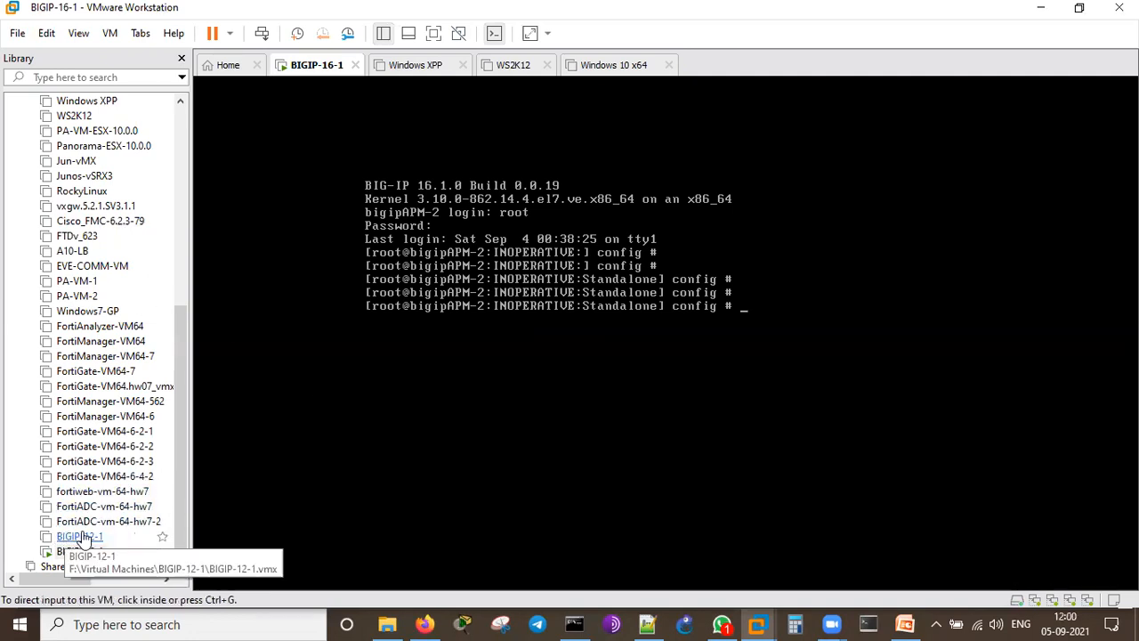
left_click(244, 489)
key("Return")
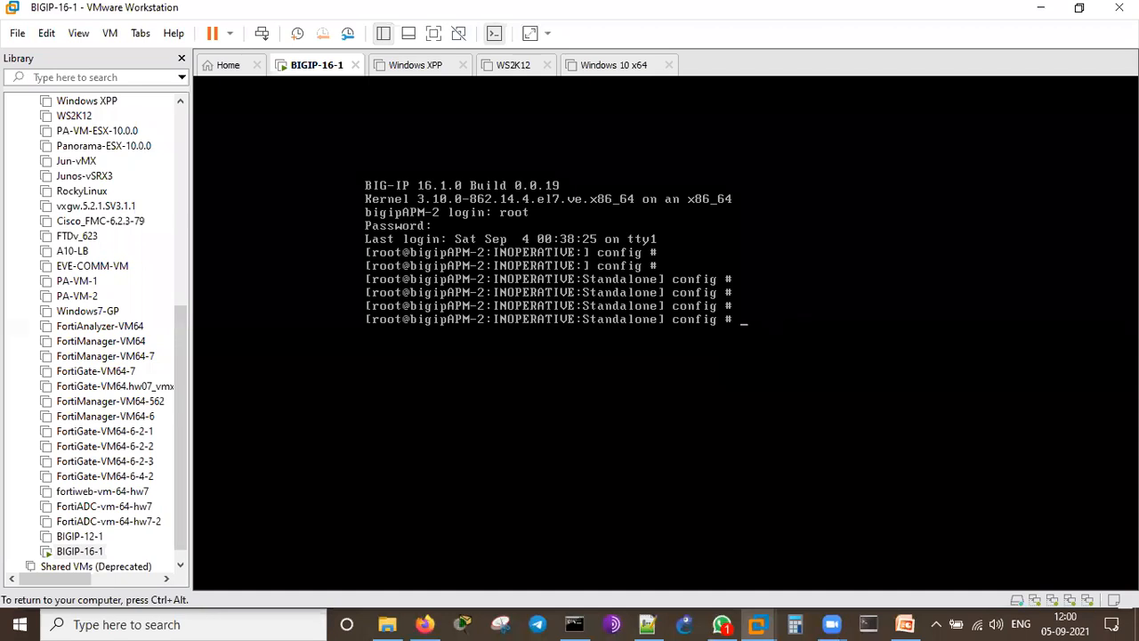
key("Return")
key("ctrl+alt")
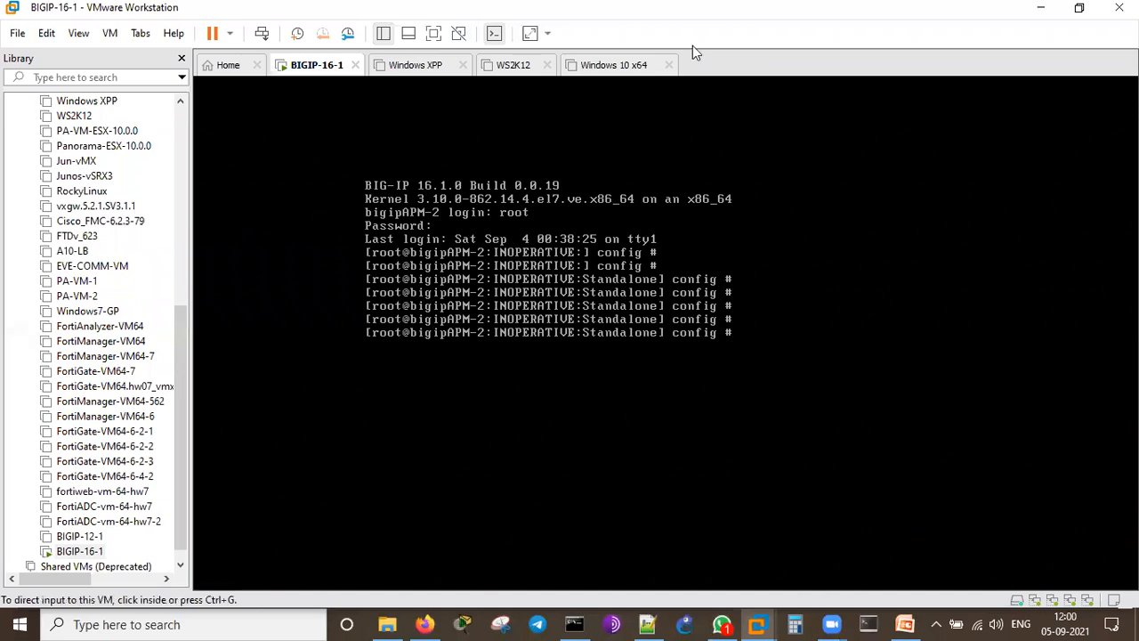
left_click(350, 114)
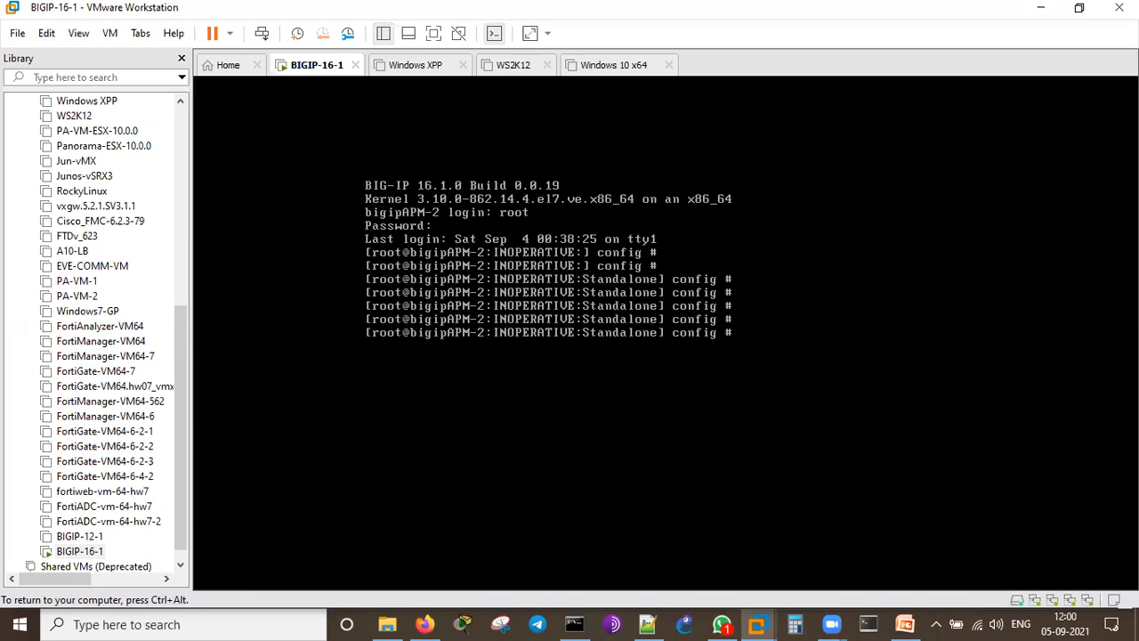
key("Return")
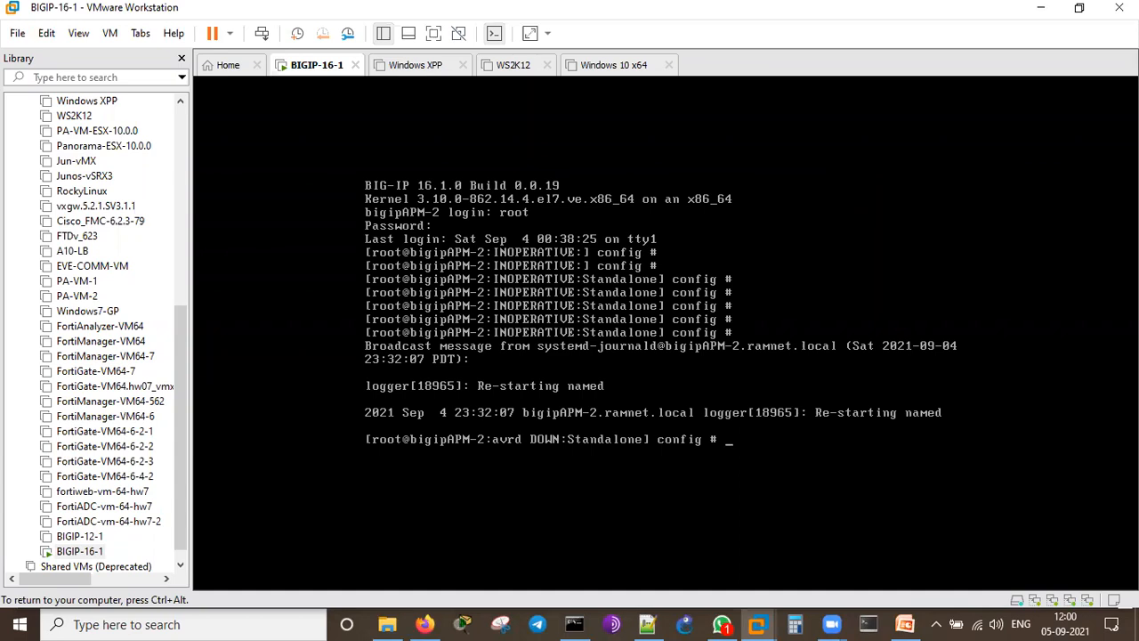
key("Return")
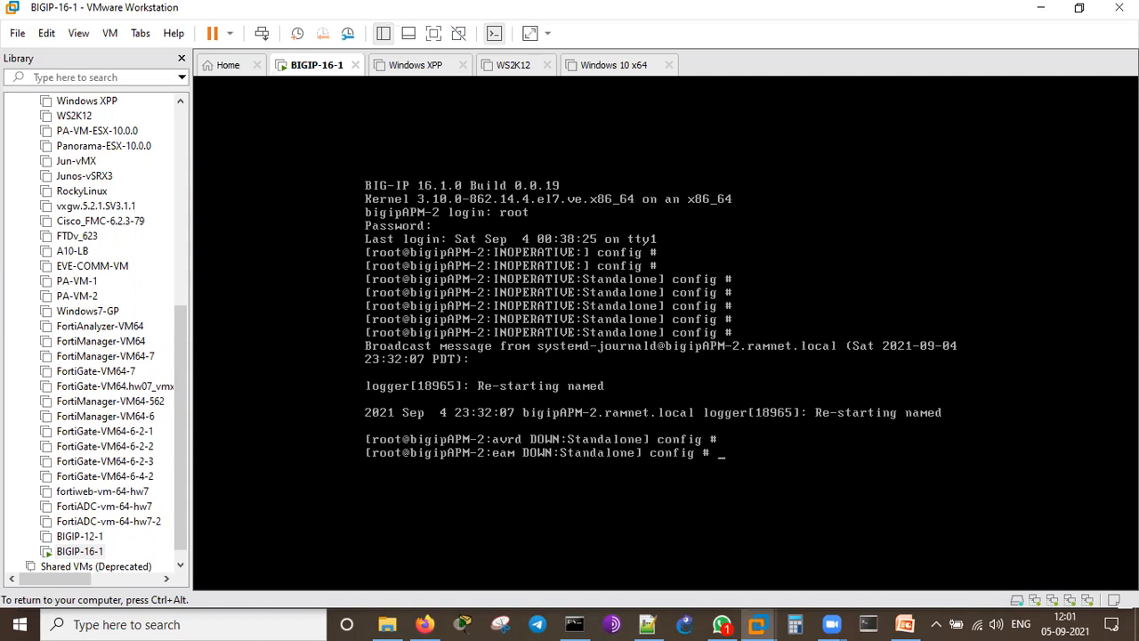
key("Return")
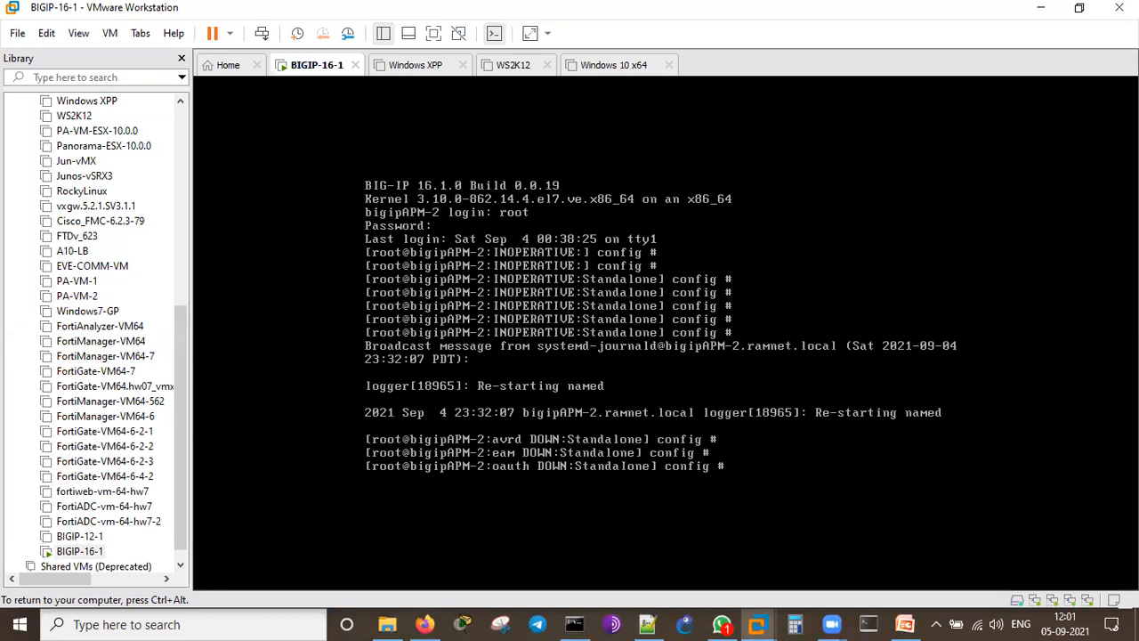
key("Return")
key("Return")
key("Return")
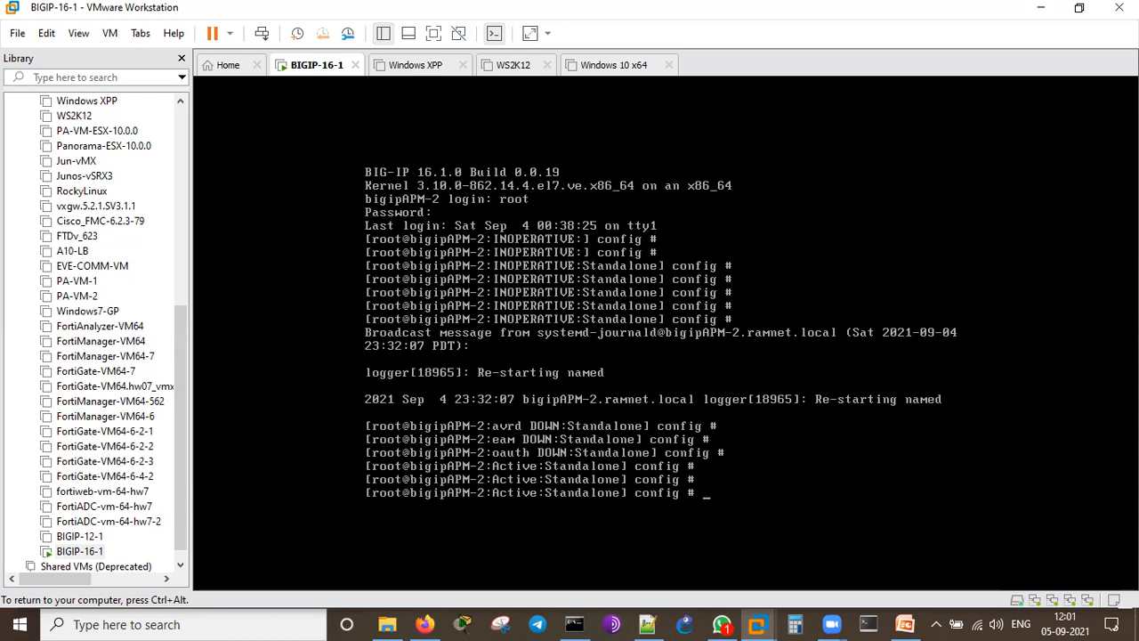
key("ctrl+alt")
left_click(425, 624)
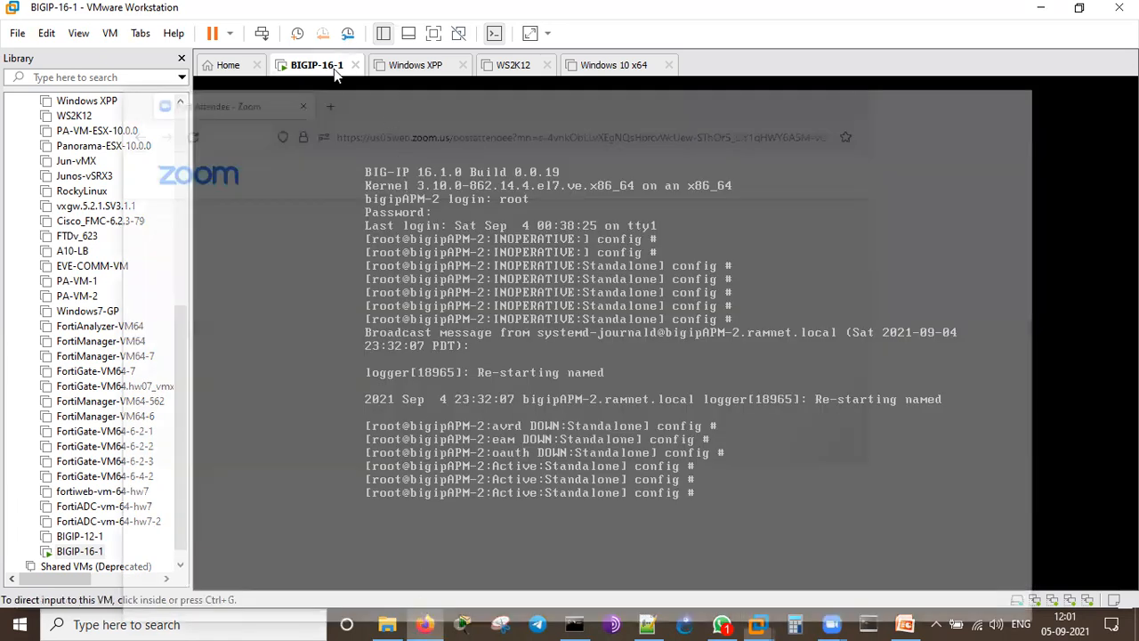
key("ctrl+t")
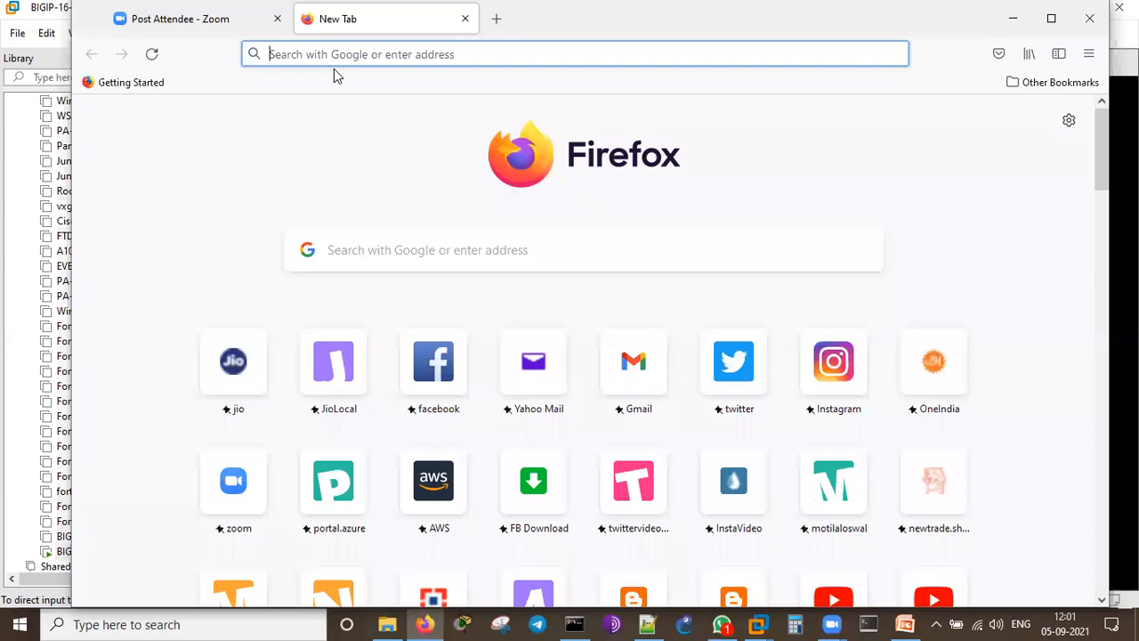
type("https://10.1.1.135")
key("Return")
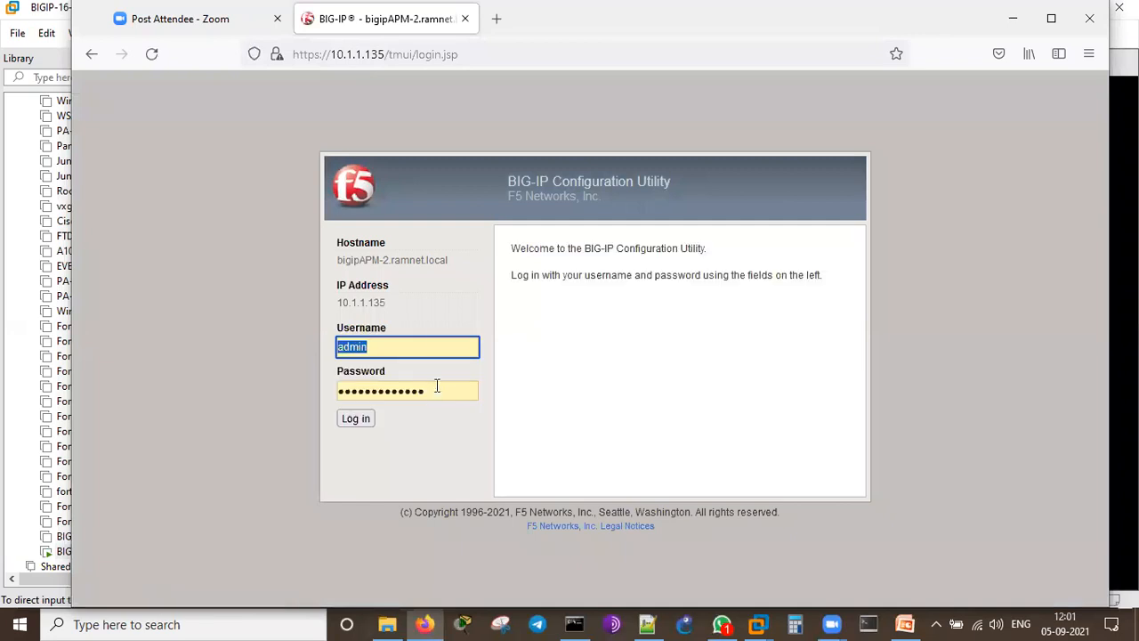
left_click(434, 346)
left_click(460, 262)
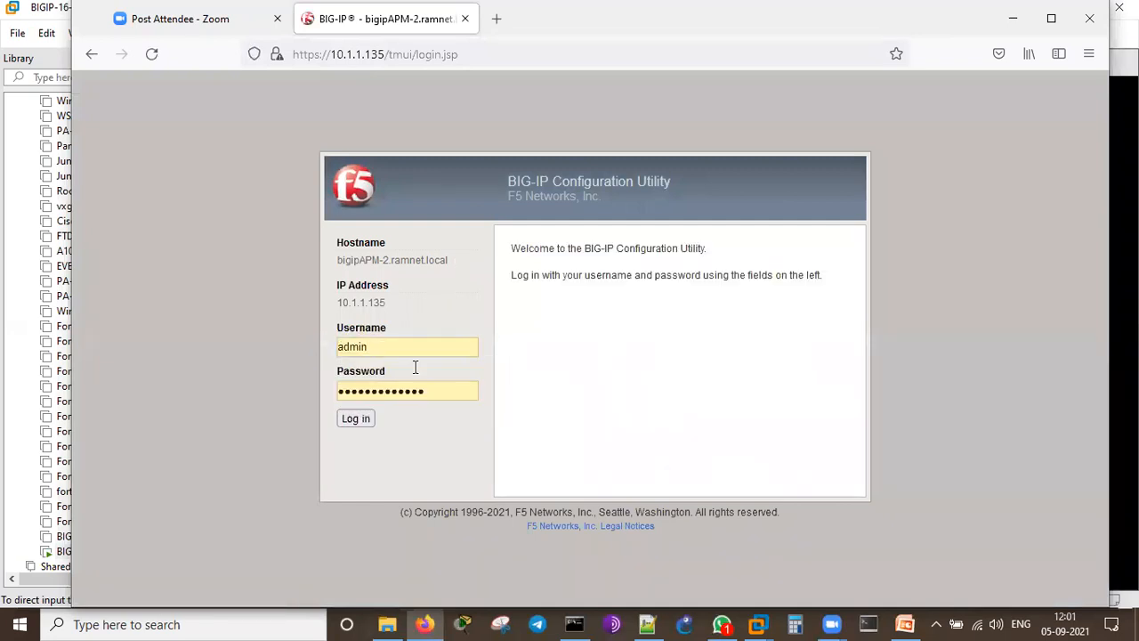
left_click(361, 420)
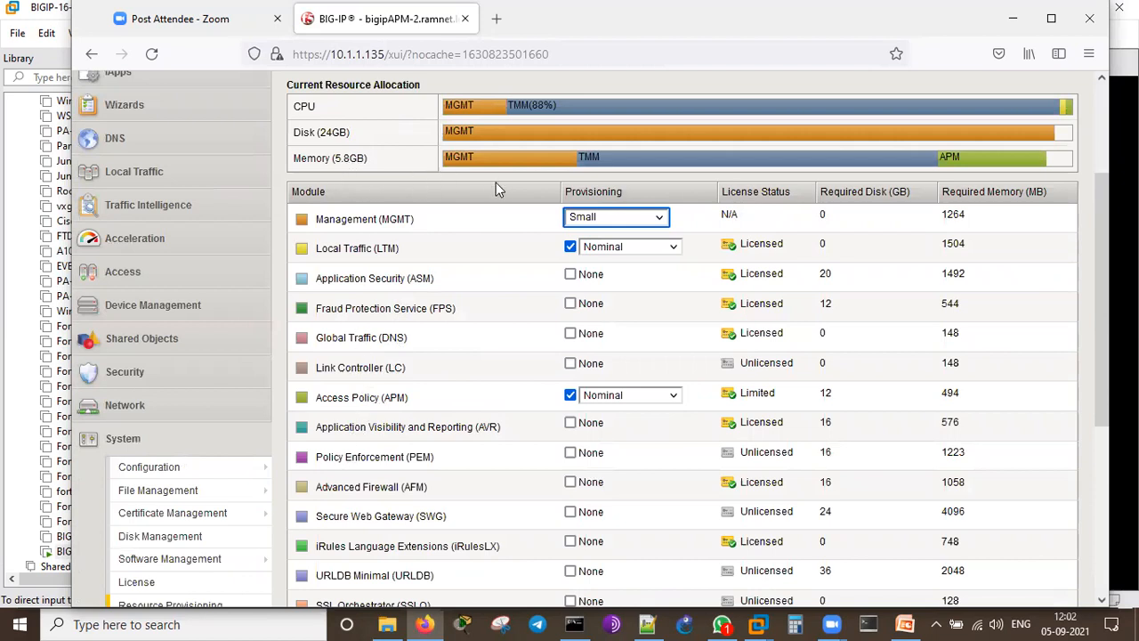
Step: Check Resource Provisioning (LTM and APM at Nominal), then bring up the License summary
scroll(518, 370, "down", 3)
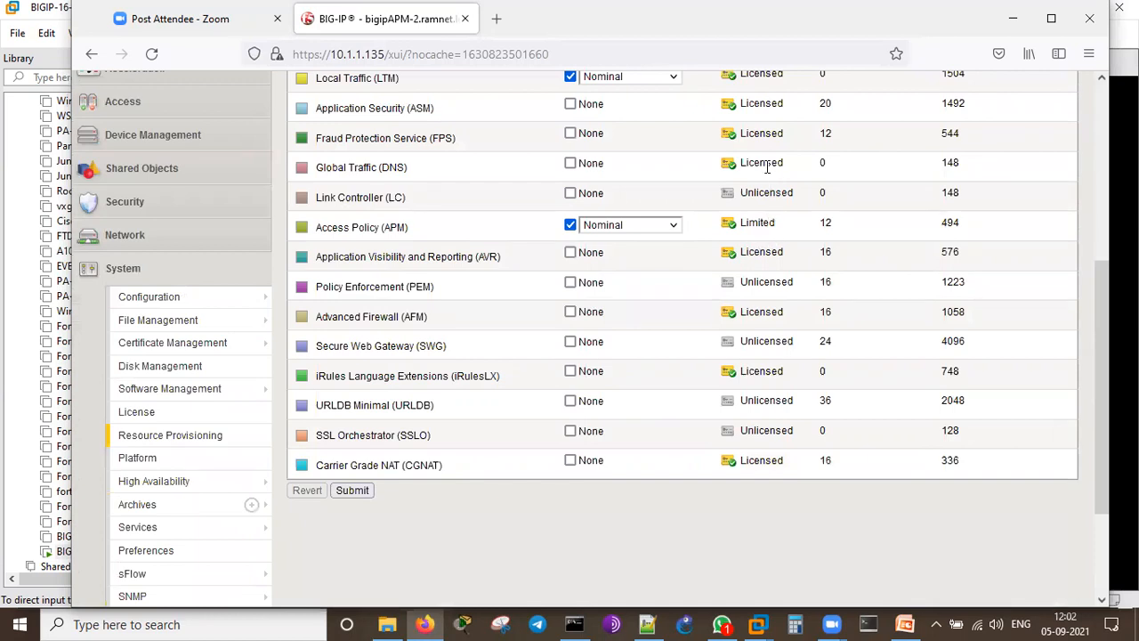
scroll(765, 162, "up", 1)
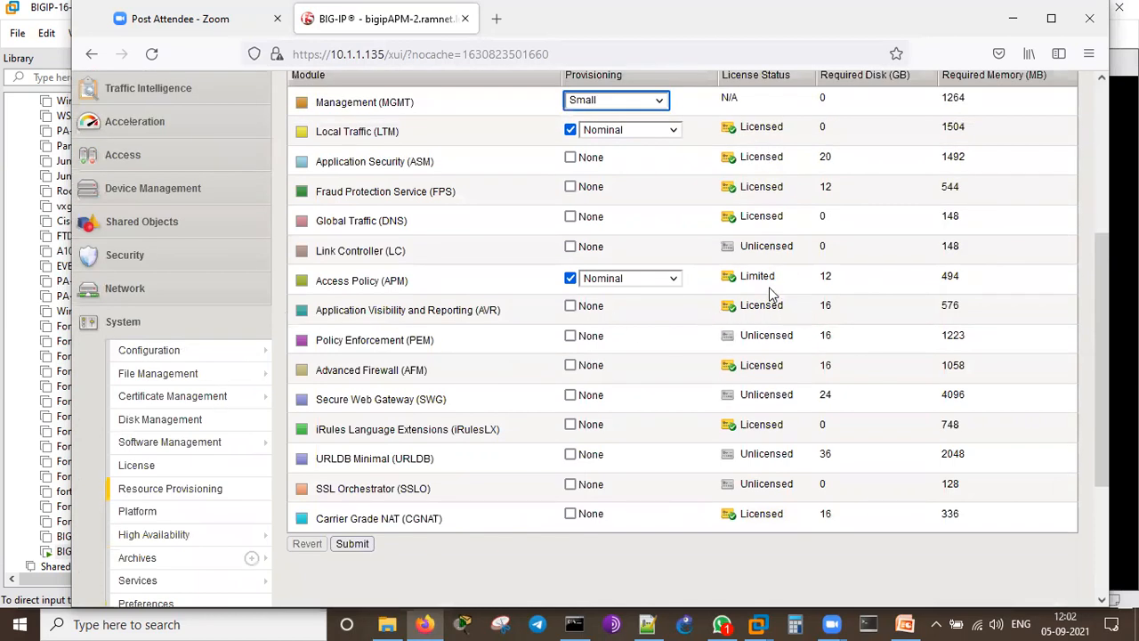
scroll(764, 389, "up", 1)
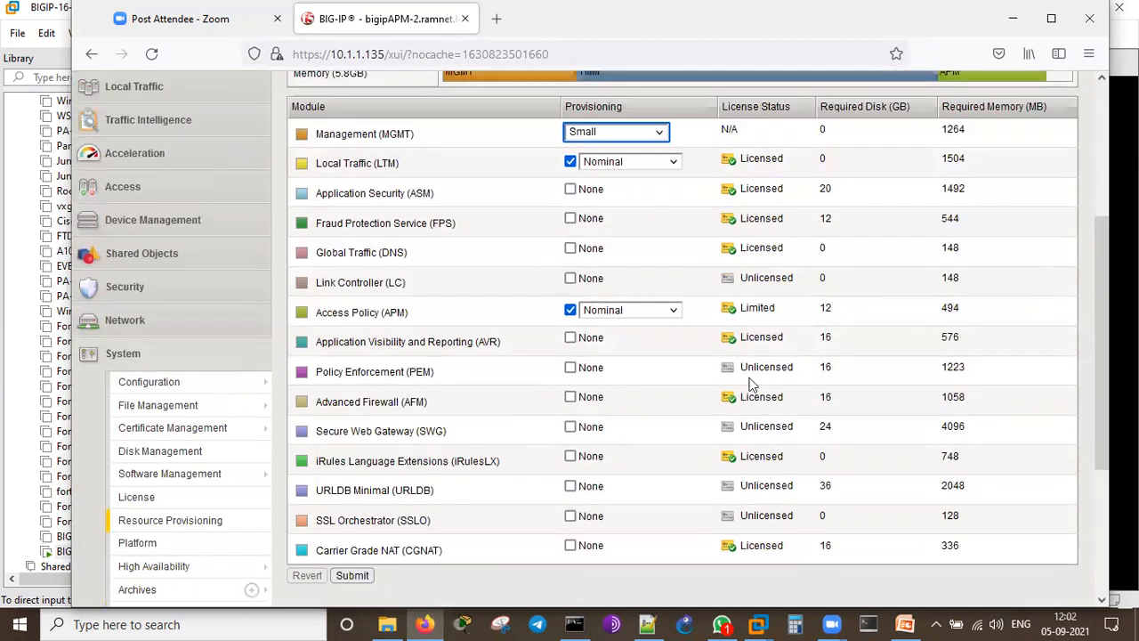
scroll(749, 383, "up", 4)
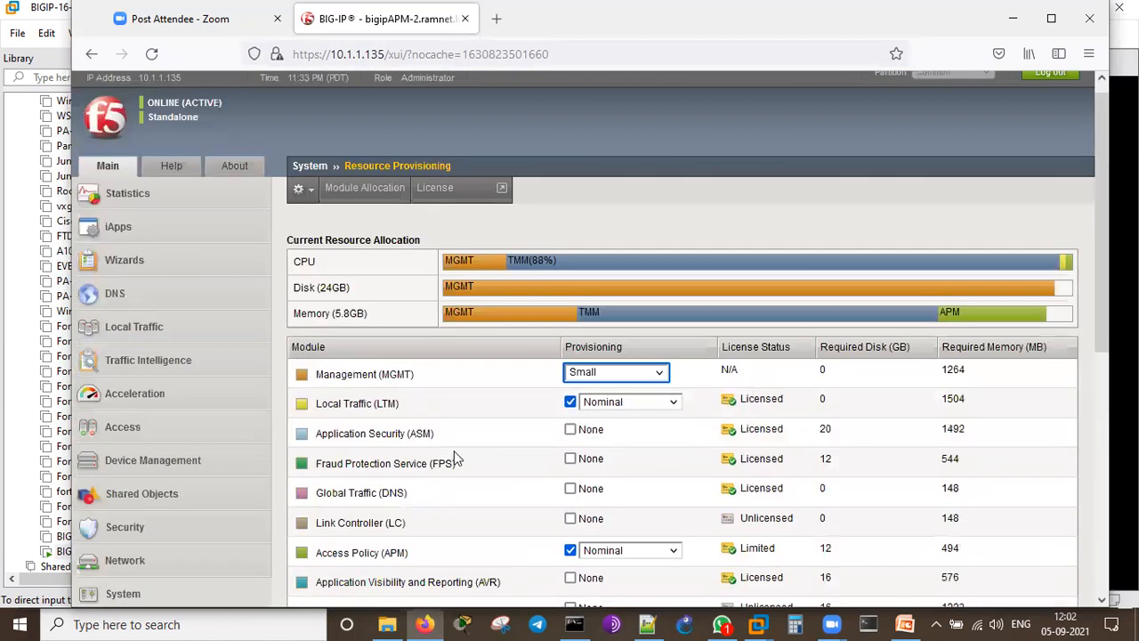
scroll(456, 457, "up", 1)
left_click(442, 204)
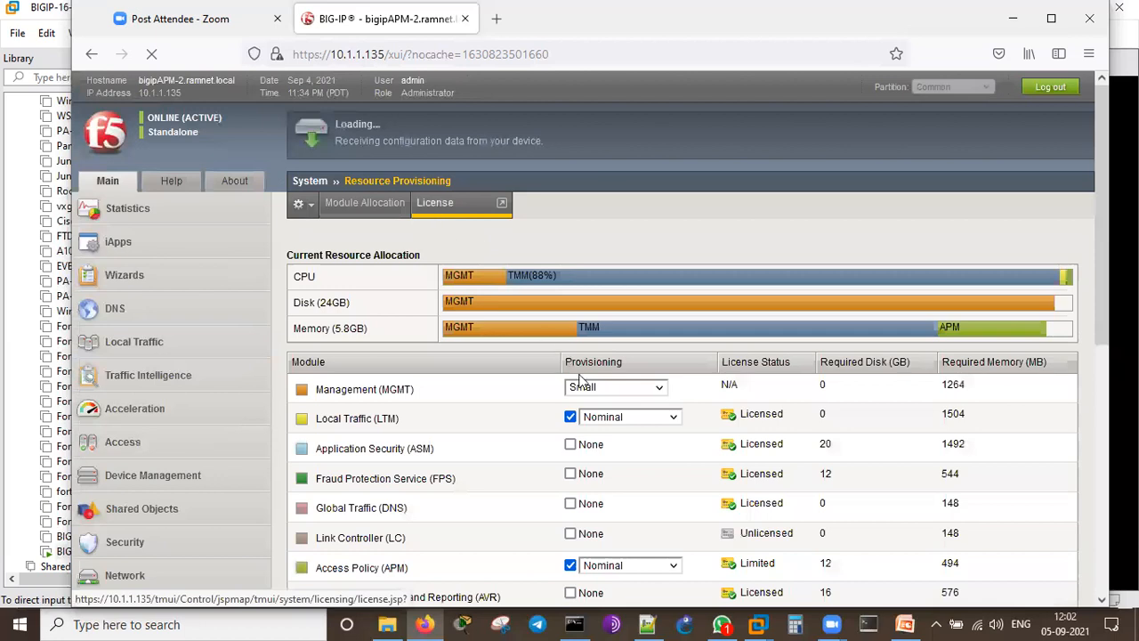
scroll(534, 276, "down", 1)
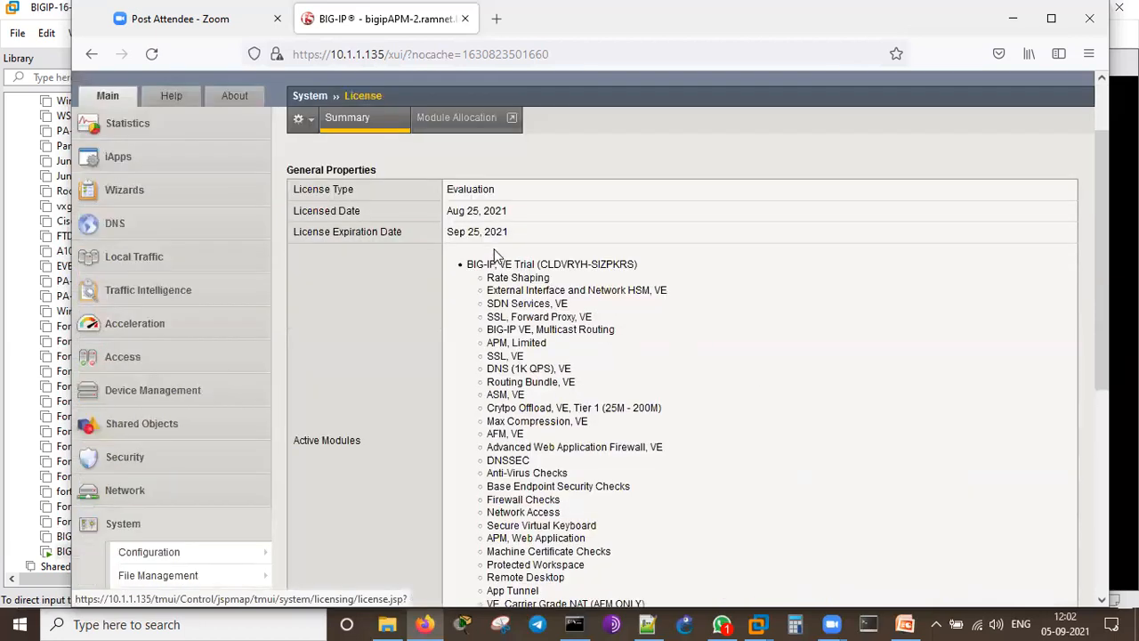
left_click_drag(528, 214, 428, 214)
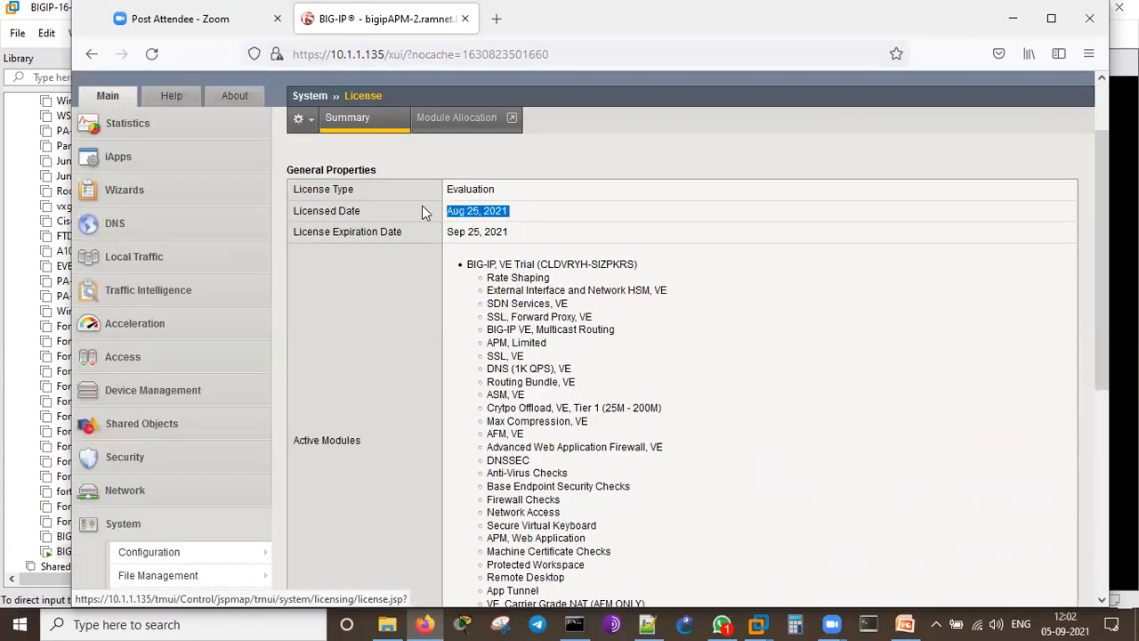
left_click_drag(515, 232, 447, 233)
left_click(688, 331)
scroll(686, 185, "down", 2)
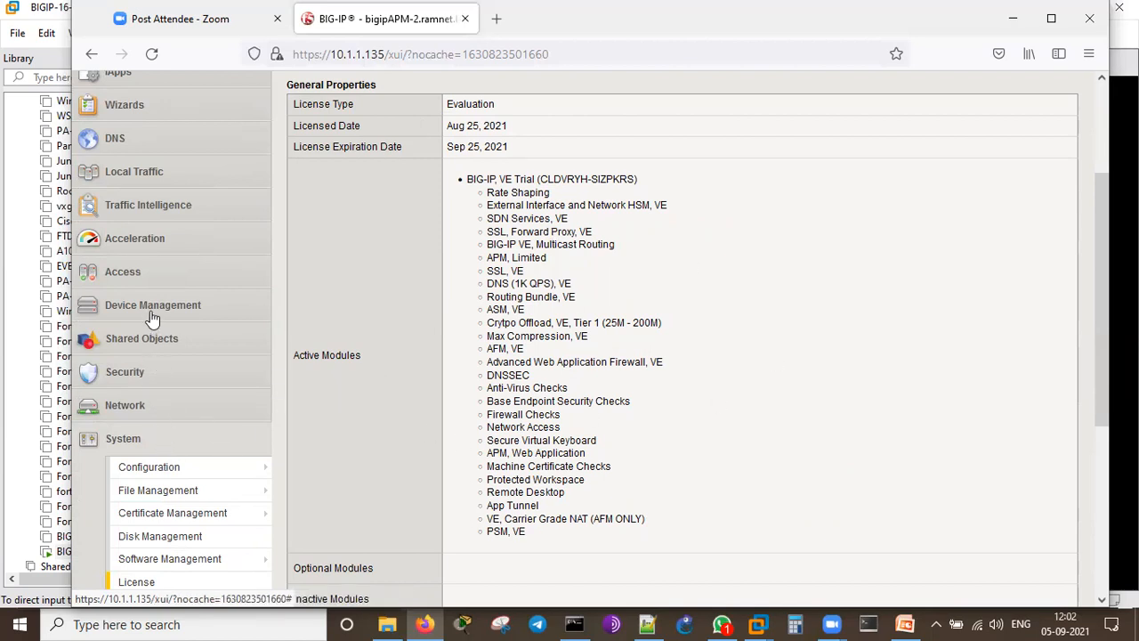
left_click(158, 443)
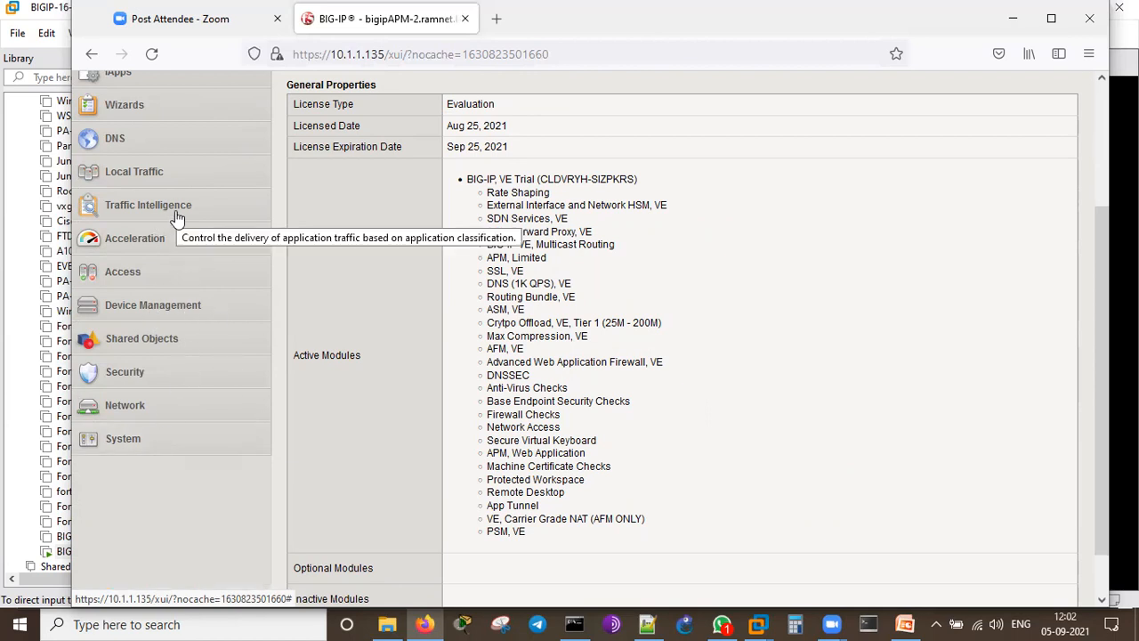
Step: Open the Device Wizards list under Wizards in the navigation
left_click(153, 107)
left_click(165, 136)
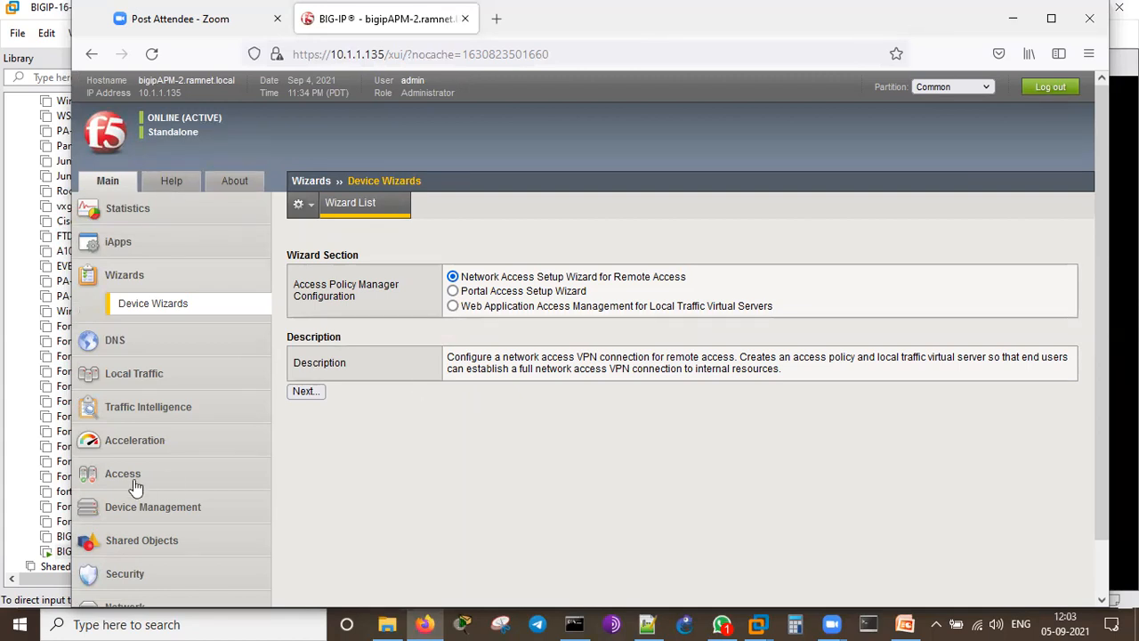
mouse_move(135, 473)
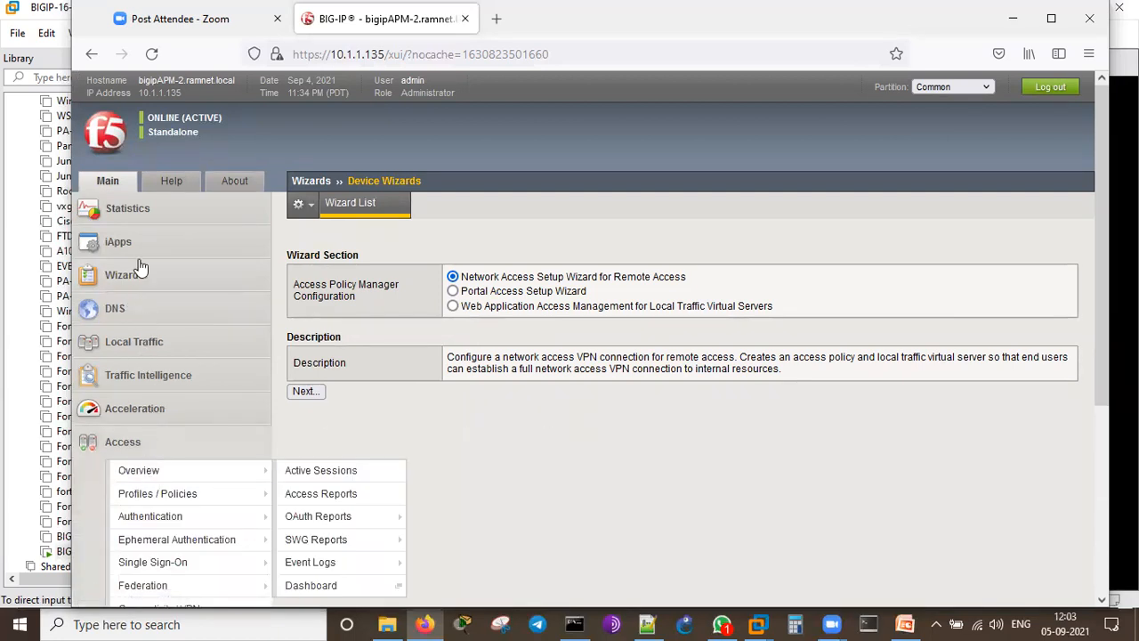
scroll(134, 267, "down", 2)
mouse_move(143, 529)
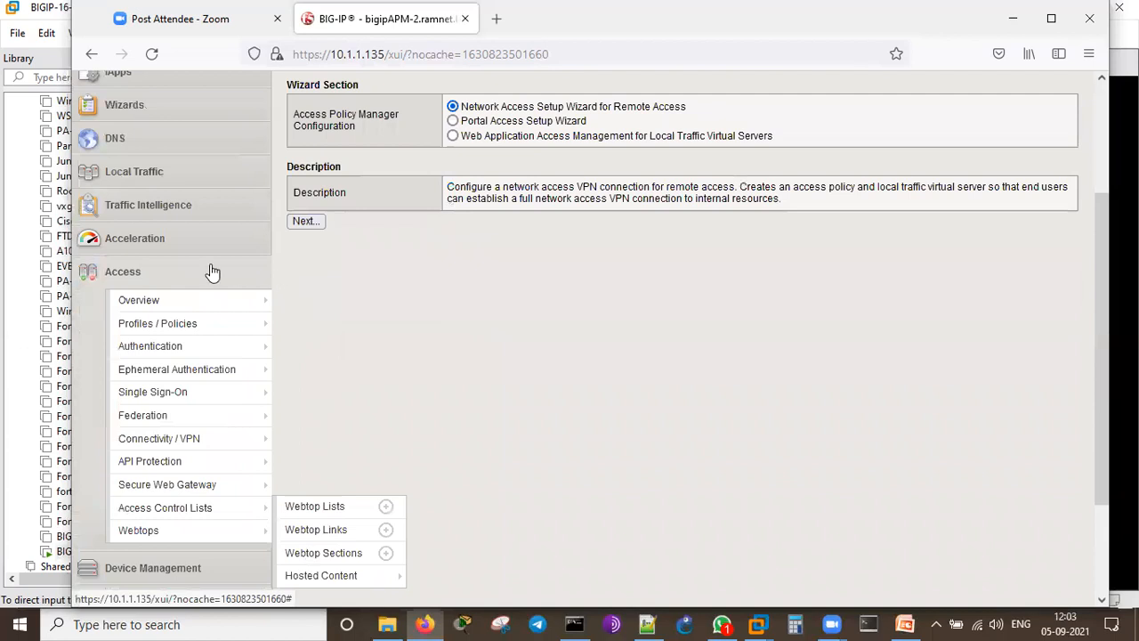
Step: Browse the Access menu options, reaching the Network Access Setup Wizard page
mouse_move(184, 308)
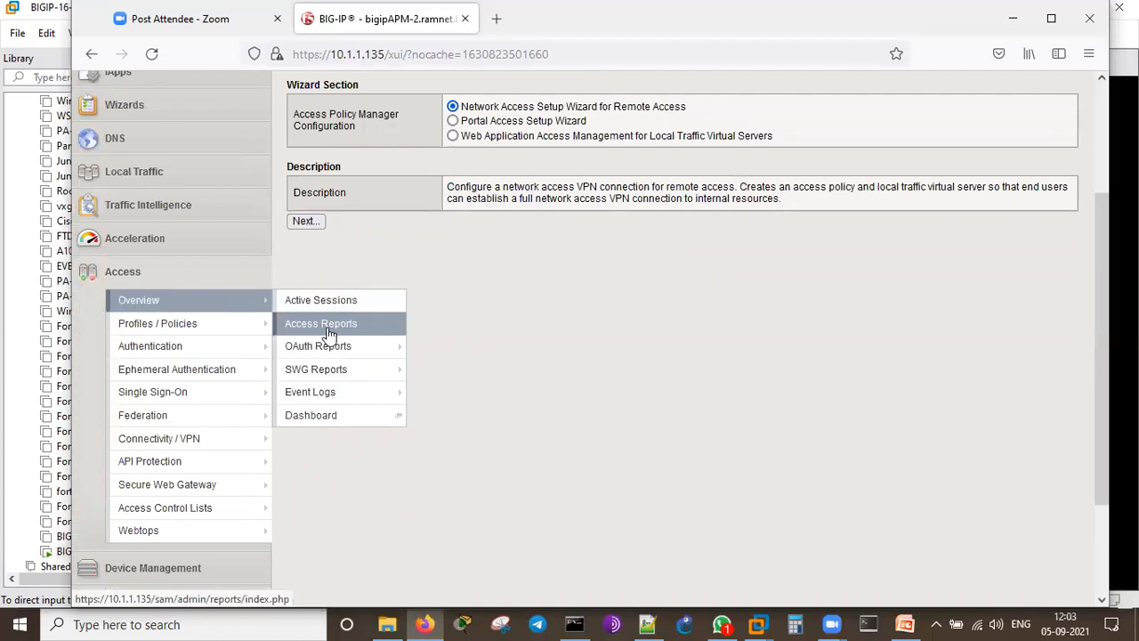
mouse_move(329, 356)
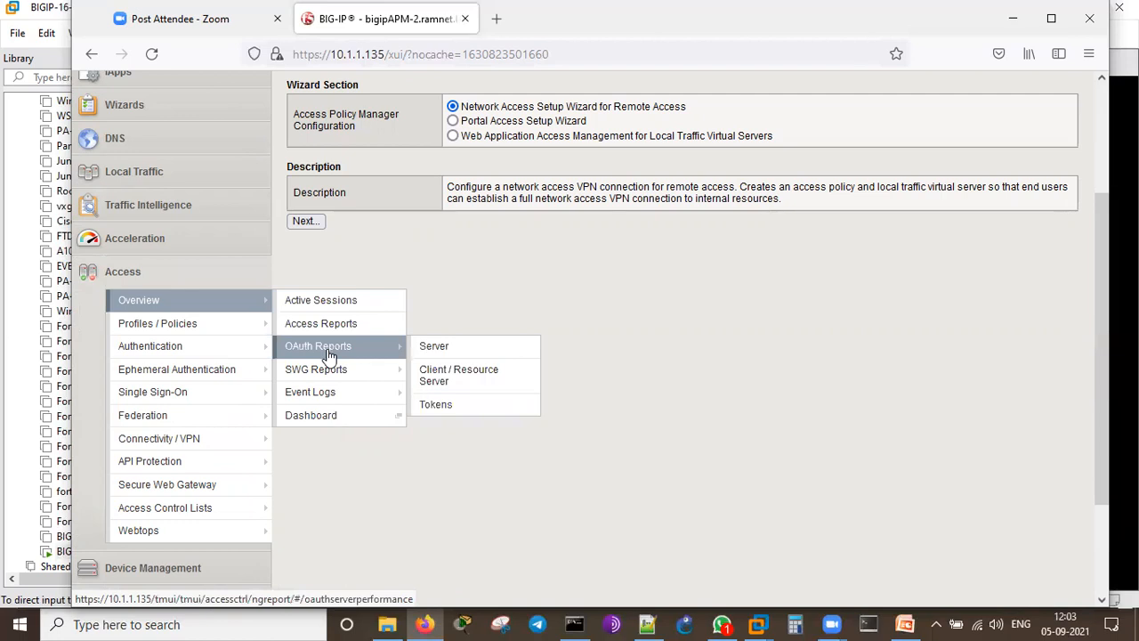
mouse_move(341, 379)
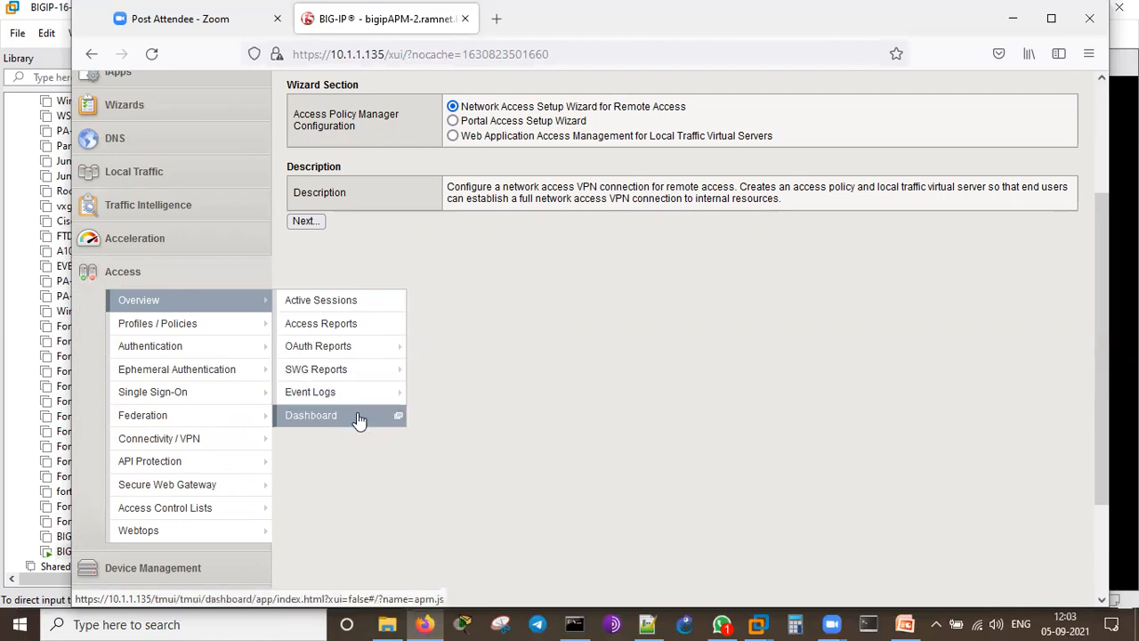
mouse_move(203, 323)
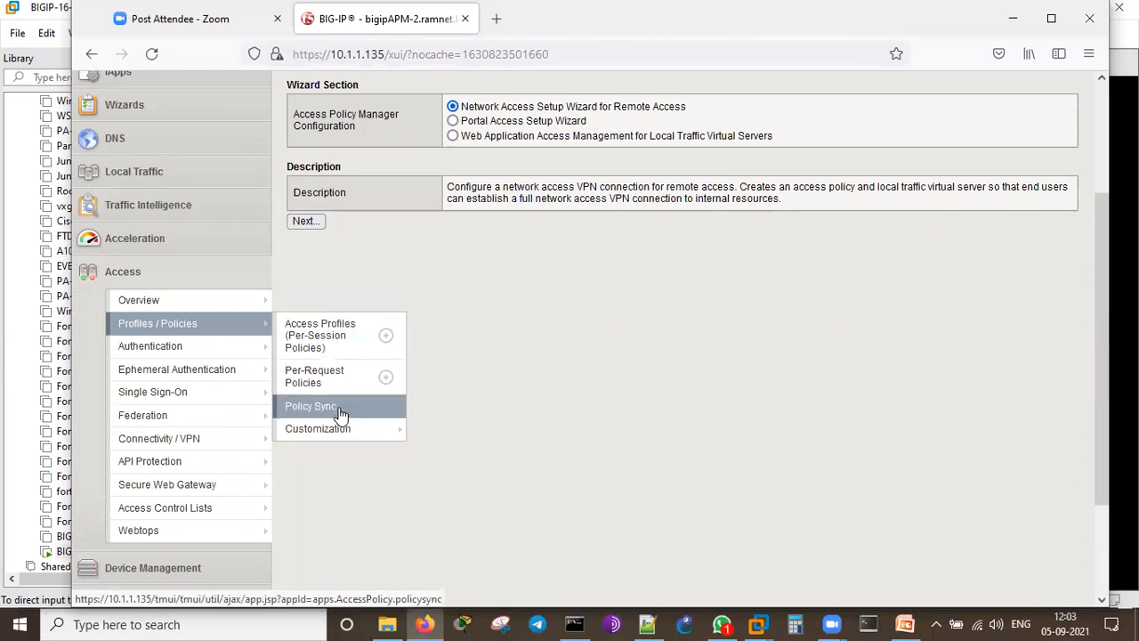
mouse_move(340, 433)
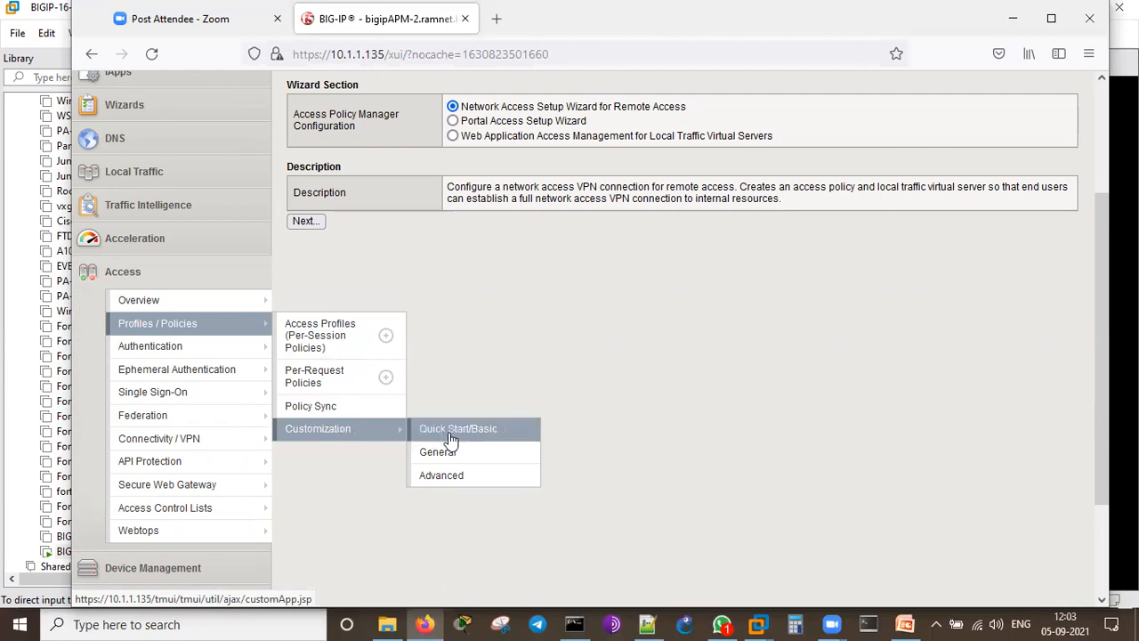
mouse_move(213, 348)
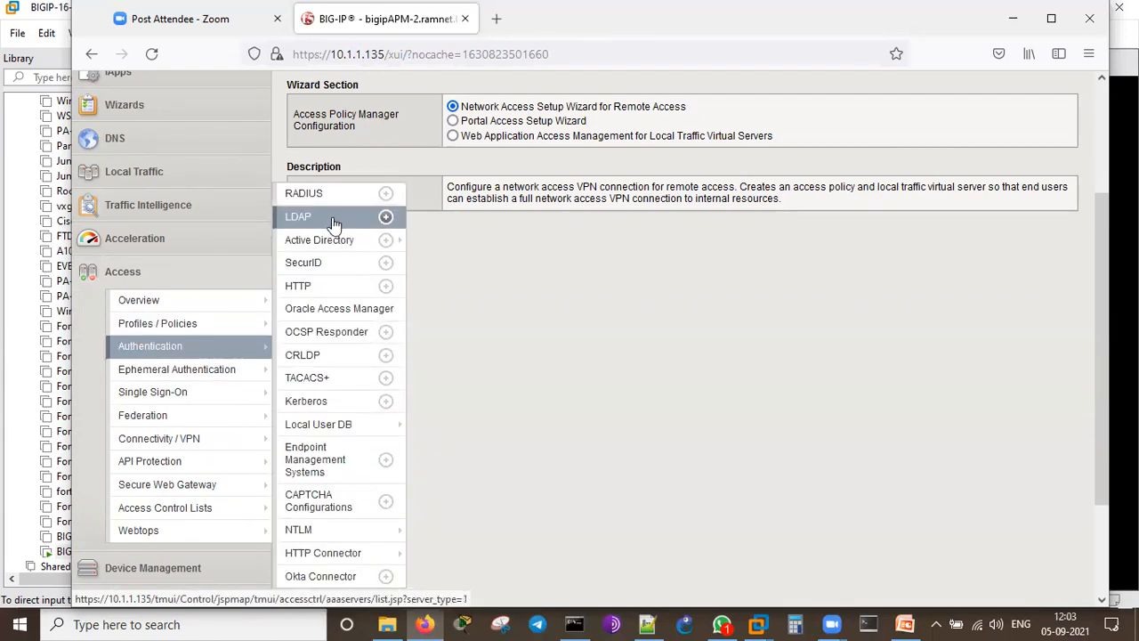
mouse_move(345, 244)
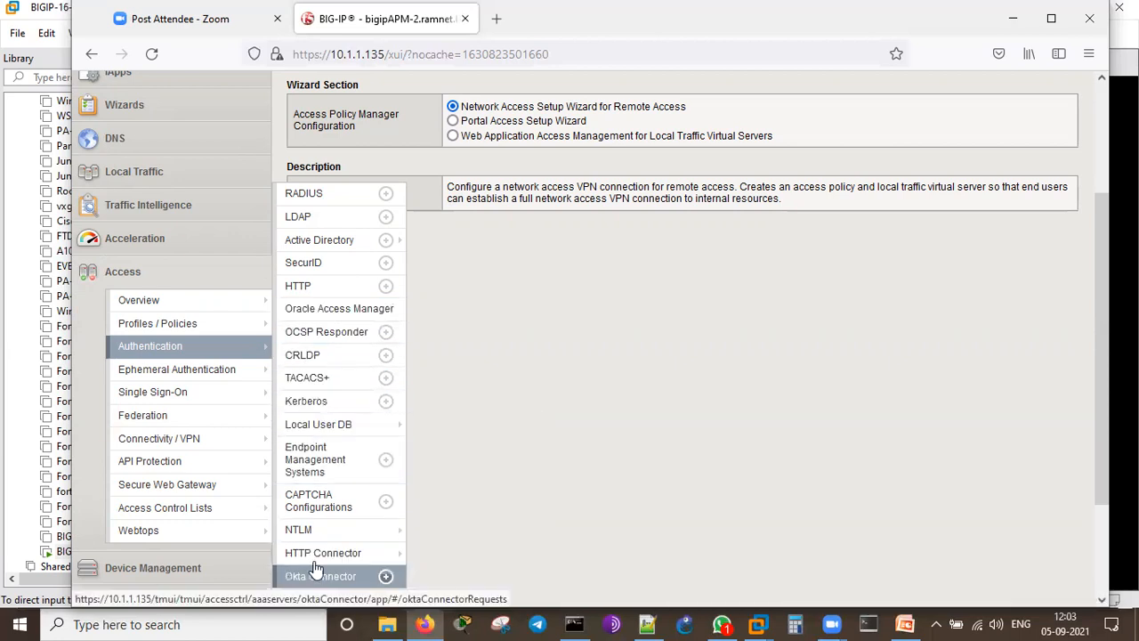
mouse_move(250, 371)
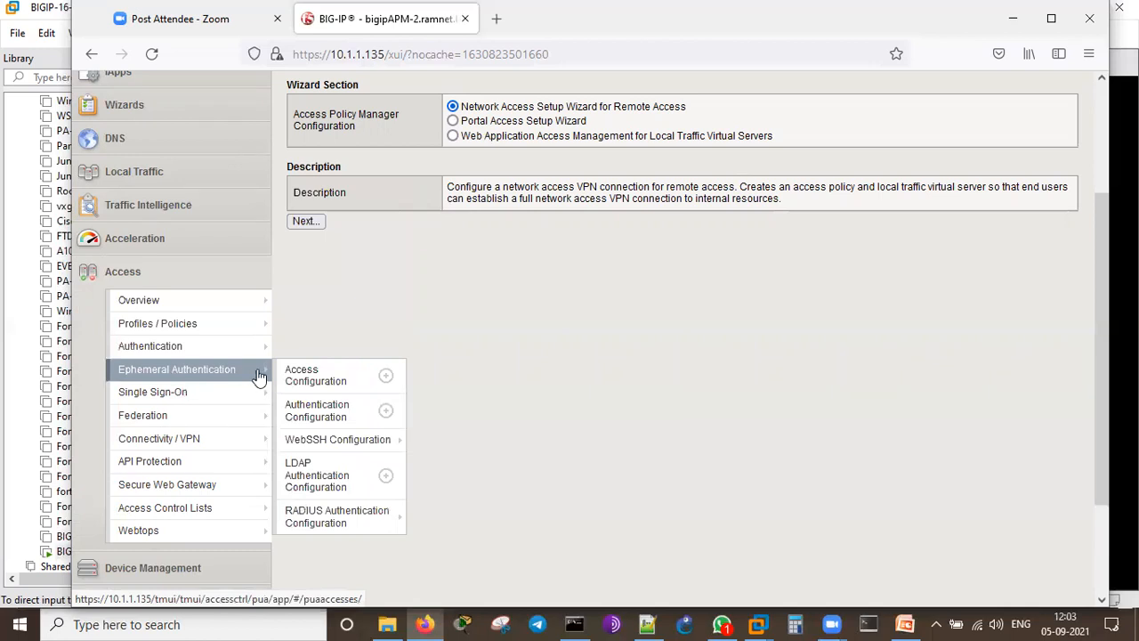
mouse_move(251, 415)
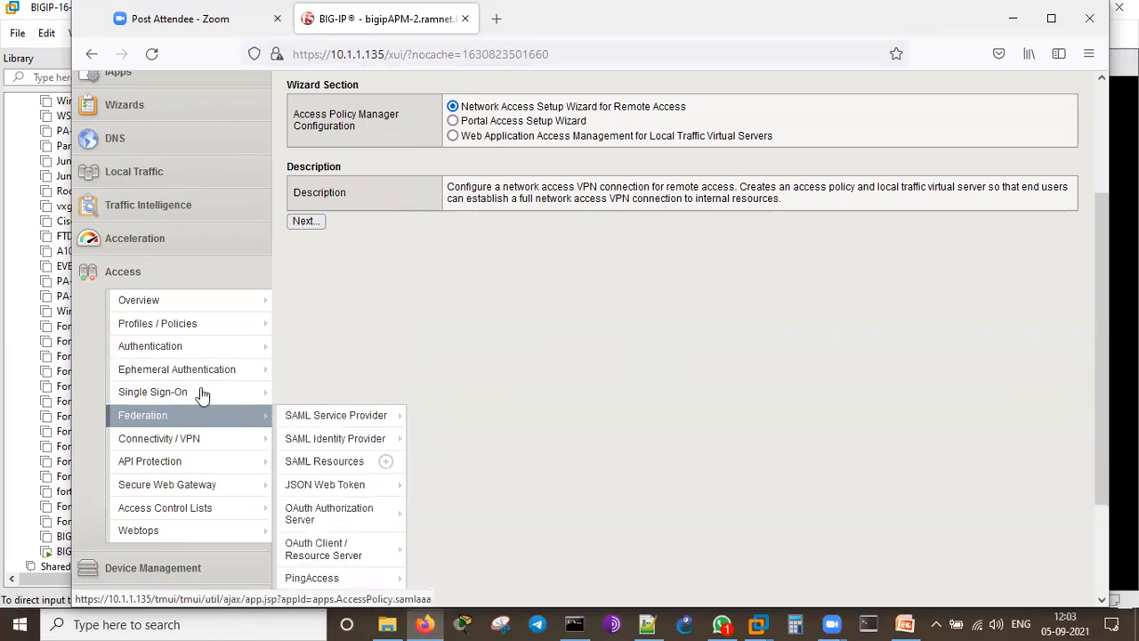
mouse_move(203, 395)
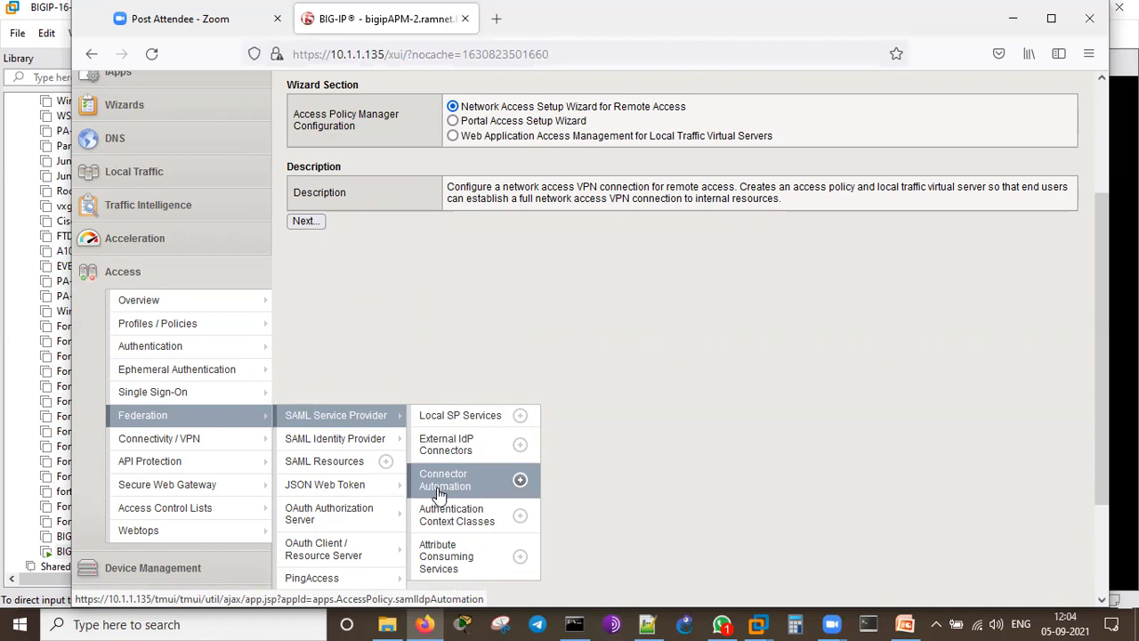
mouse_move(341, 562)
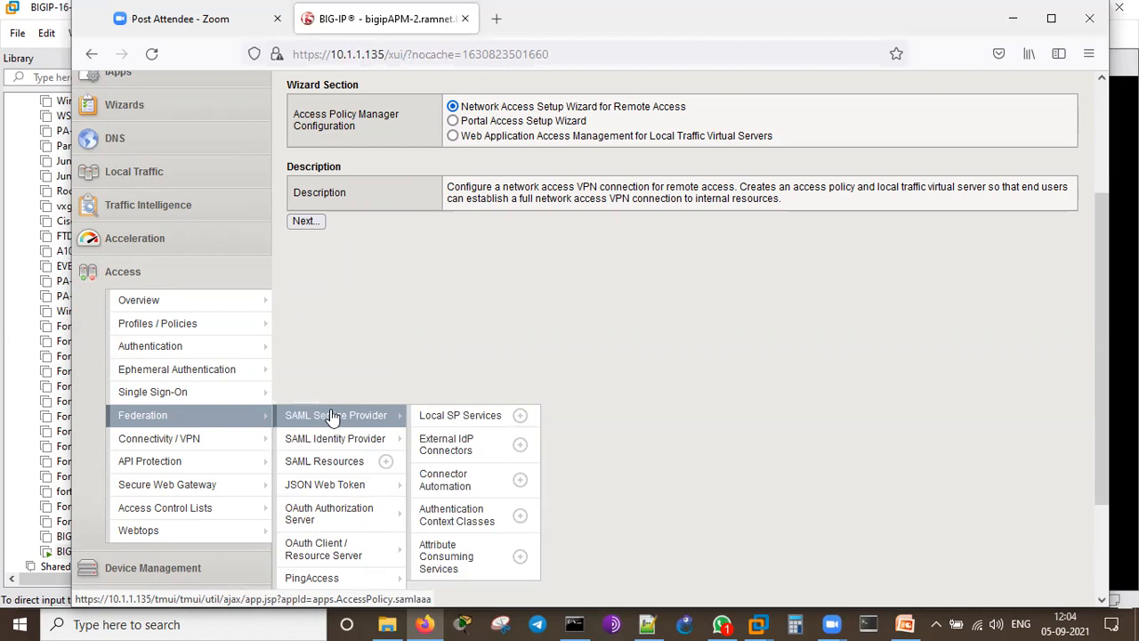
mouse_move(191, 437)
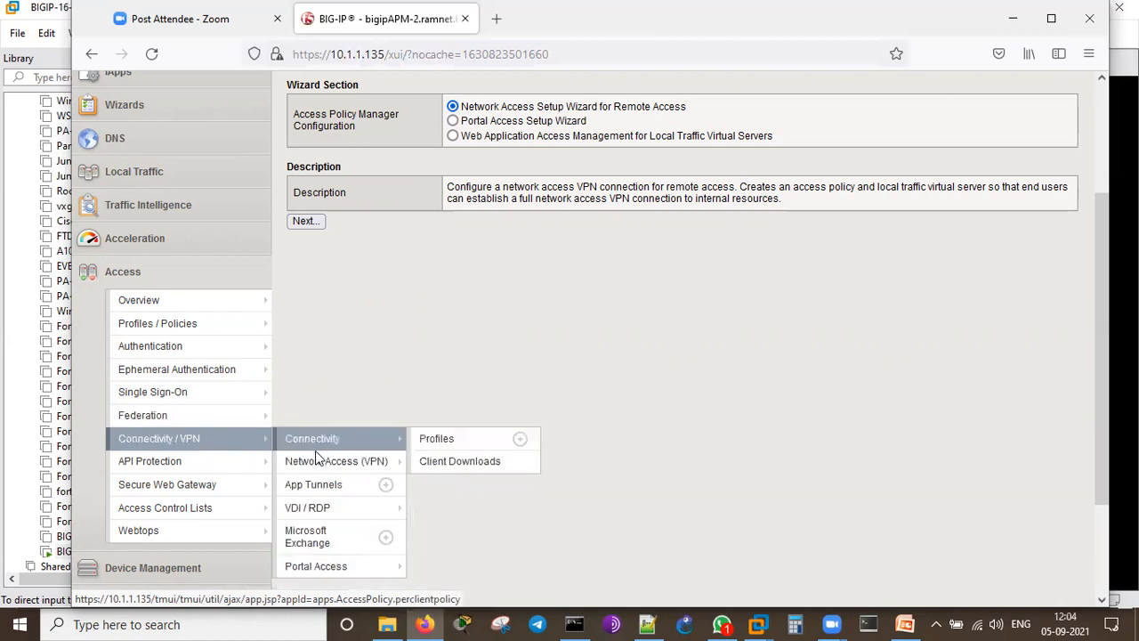
mouse_move(319, 459)
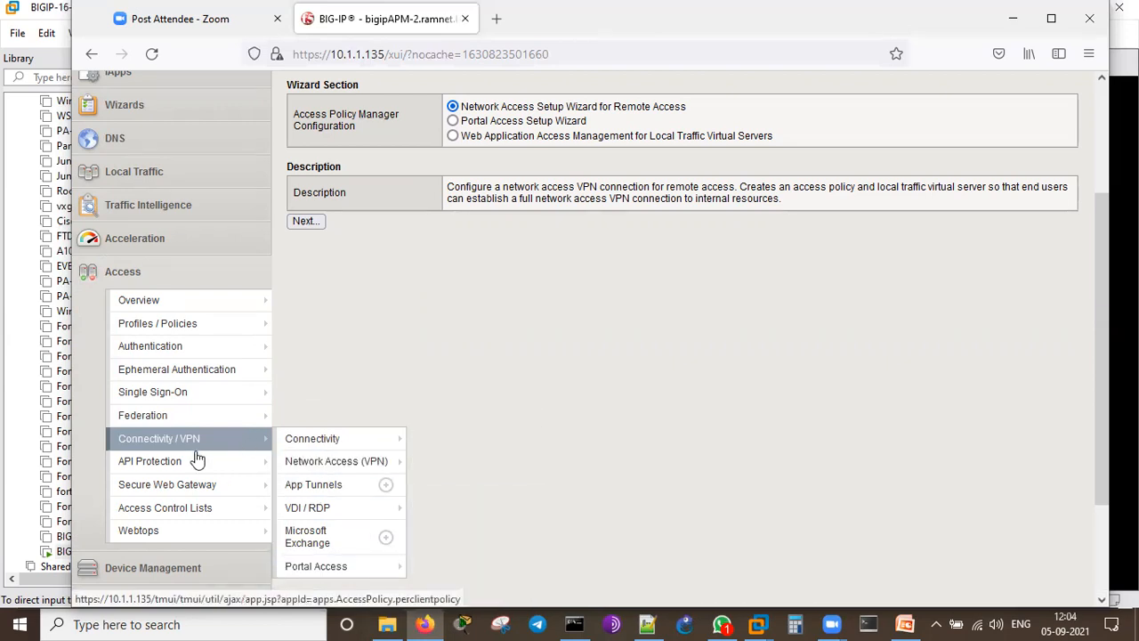
mouse_move(220, 491)
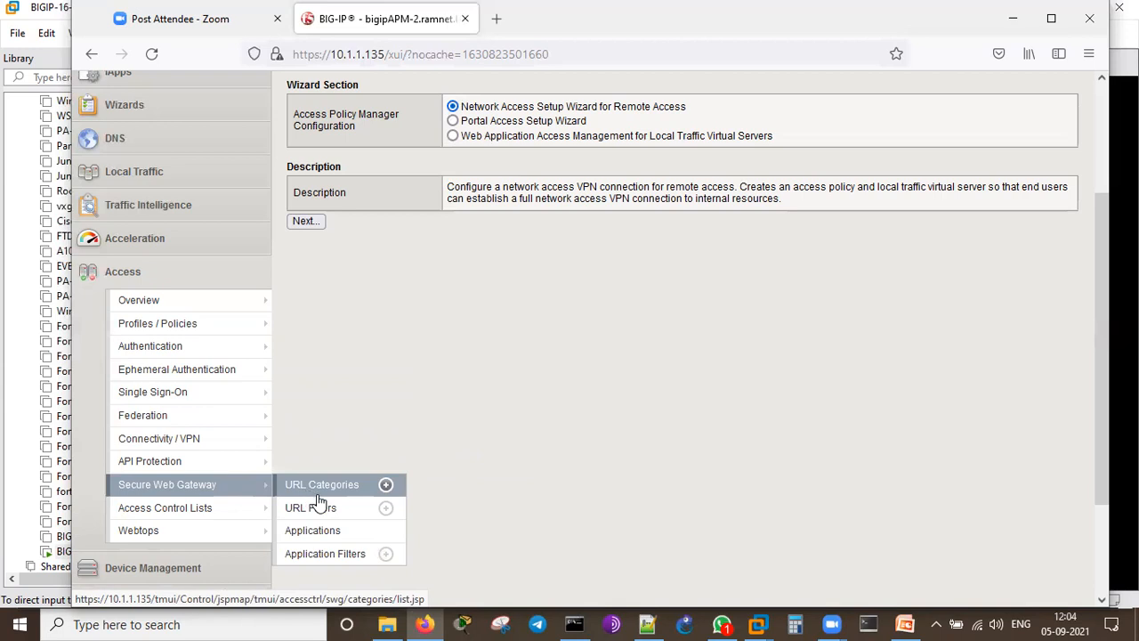
mouse_move(213, 524)
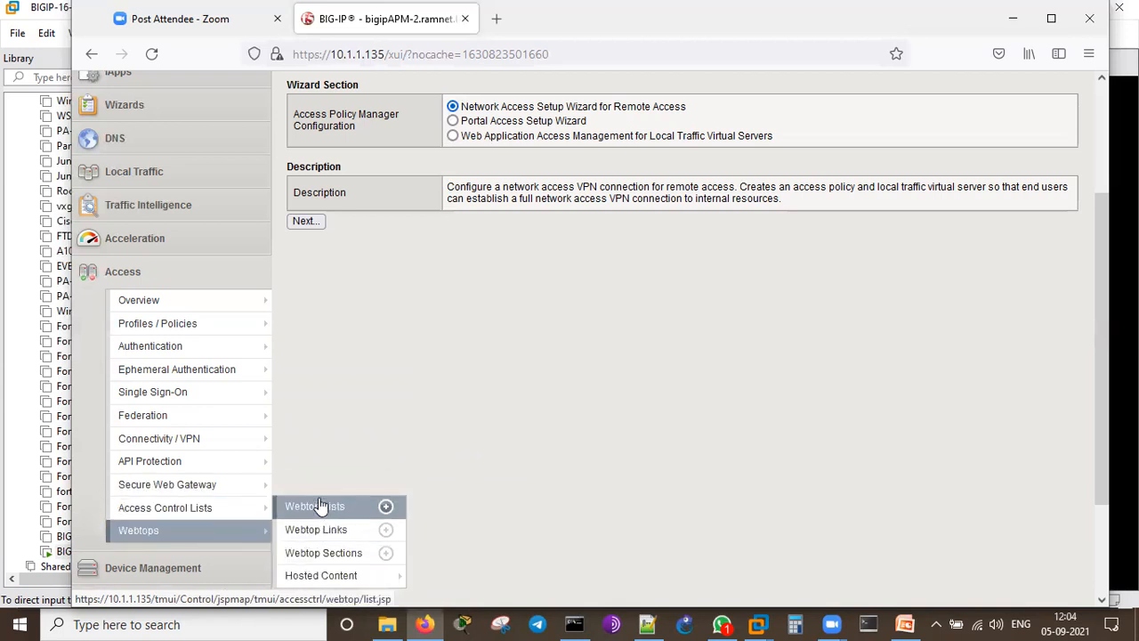
mouse_move(328, 585)
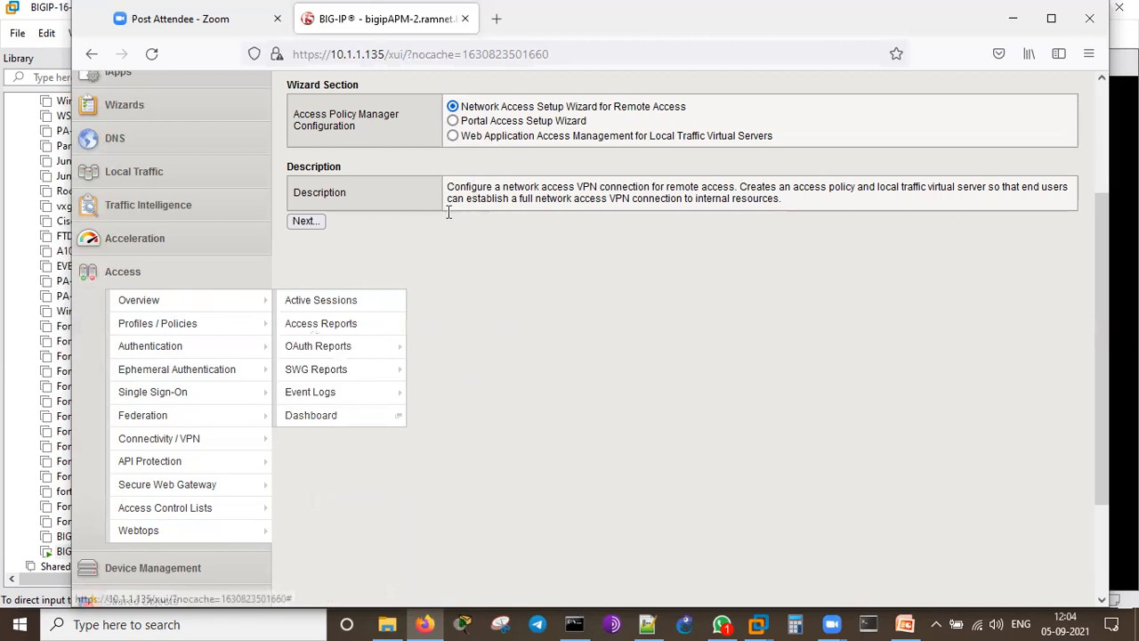
Step: Select Web Application Access Management for LTM and compare it with the portal and network access wizards
left_click(452, 136)
left_click_drag(447, 209, 629, 210)
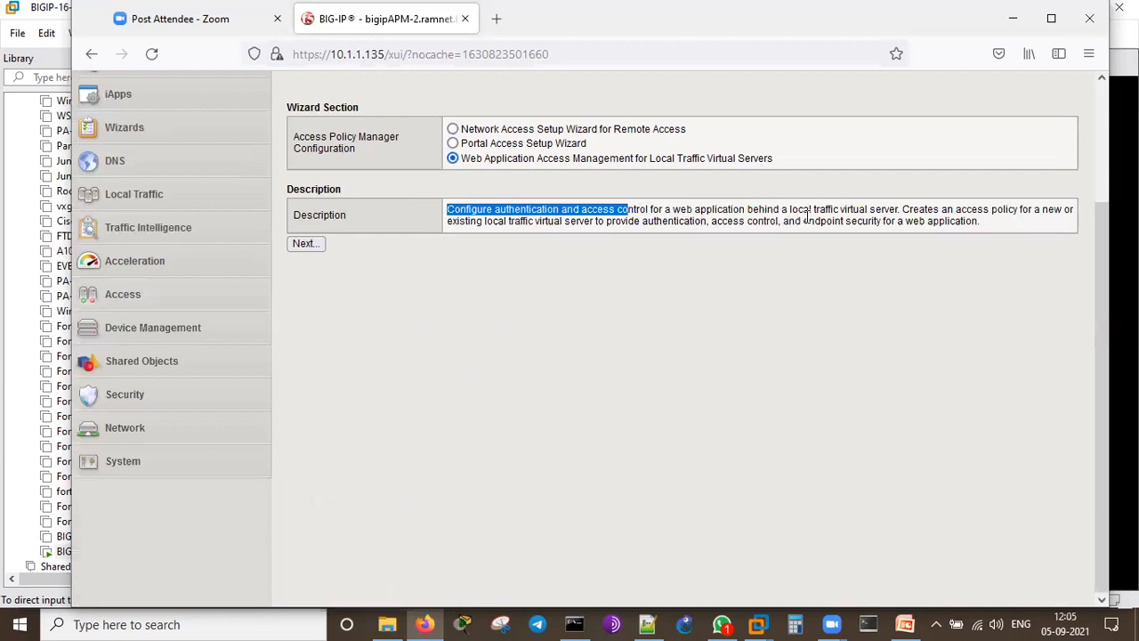
left_click(931, 287, "shift")
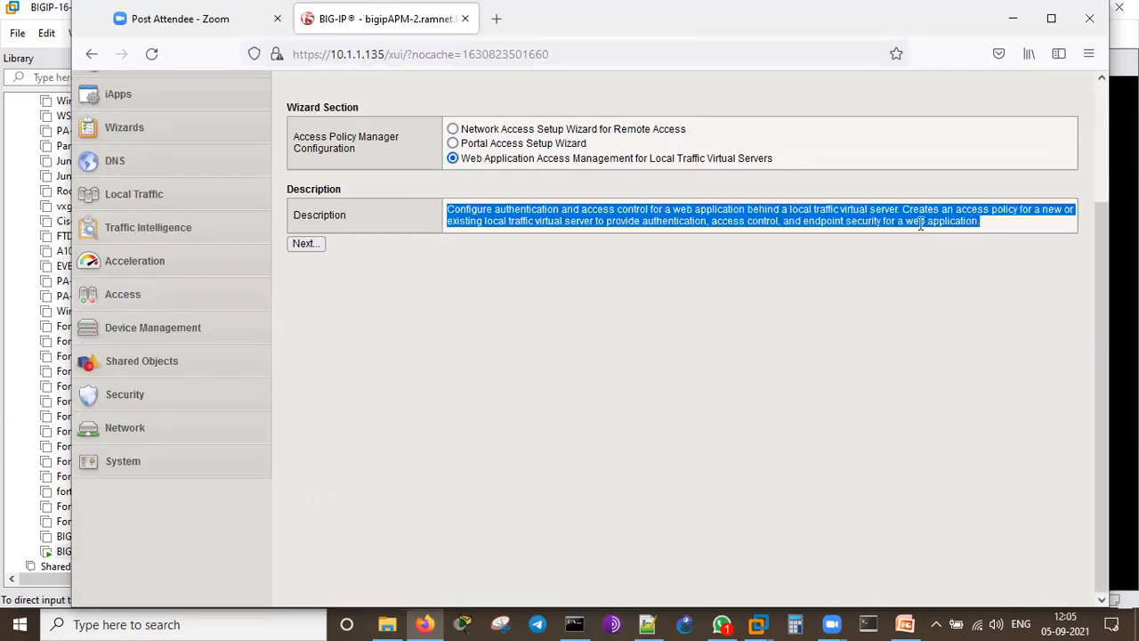
left_click(592, 254)
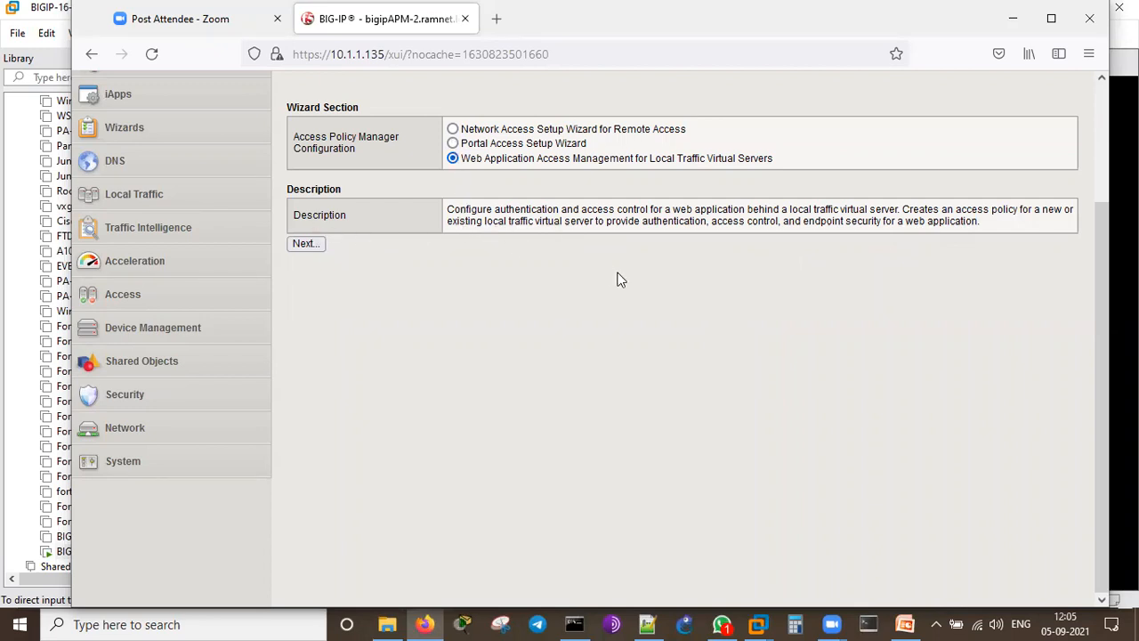
left_click(453, 143)
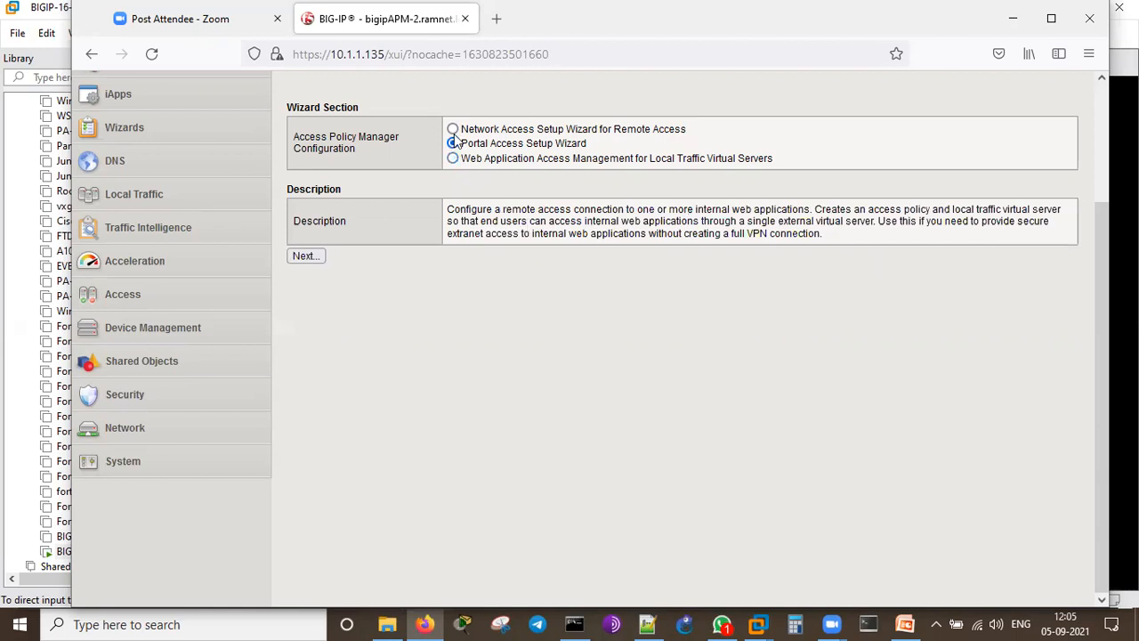
left_click(453, 129)
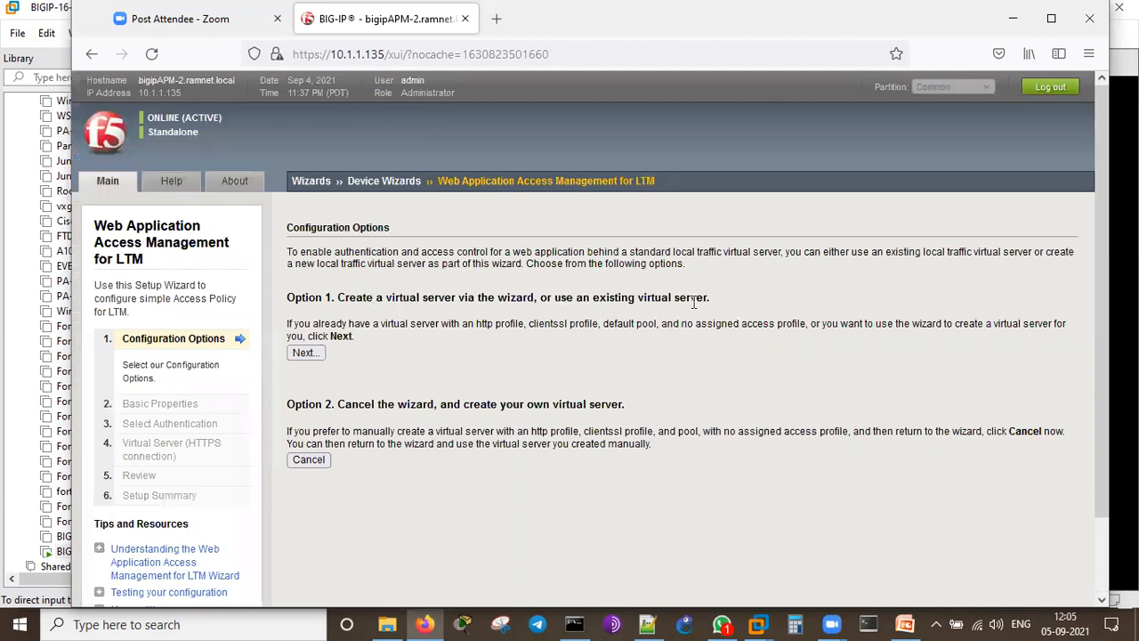
Step: Name the access policy zoom-demo and disable its antivirus check
left_click_drag(577, 298, 709, 299)
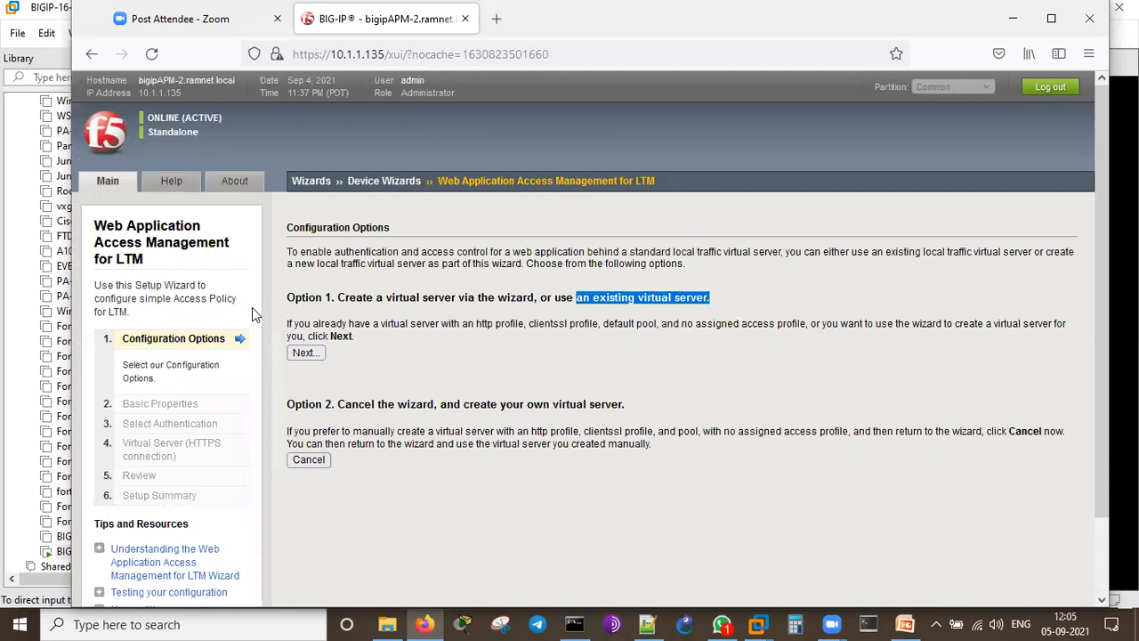
left_click(305, 357)
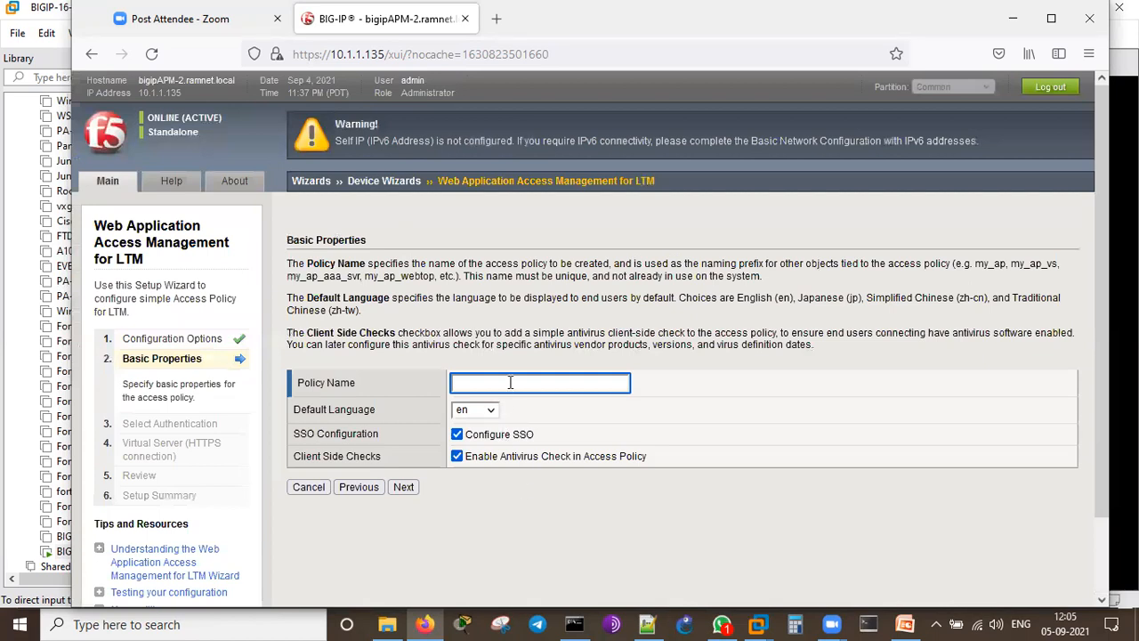
type("zoom-demo")
scroll(509, 523, "down", 2)
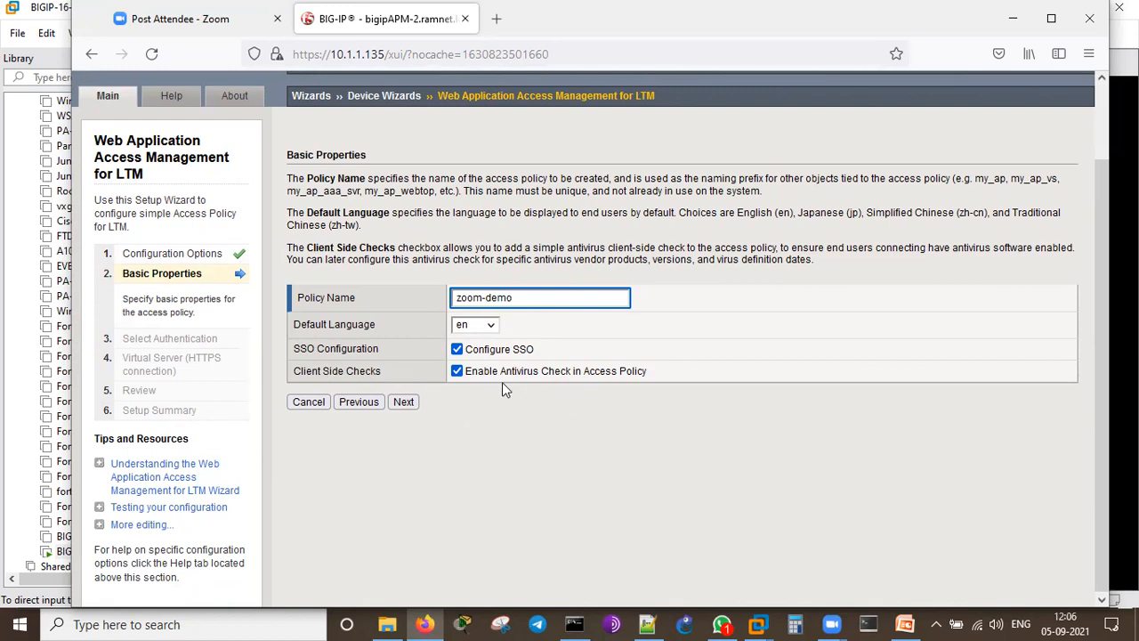
left_click(457, 371)
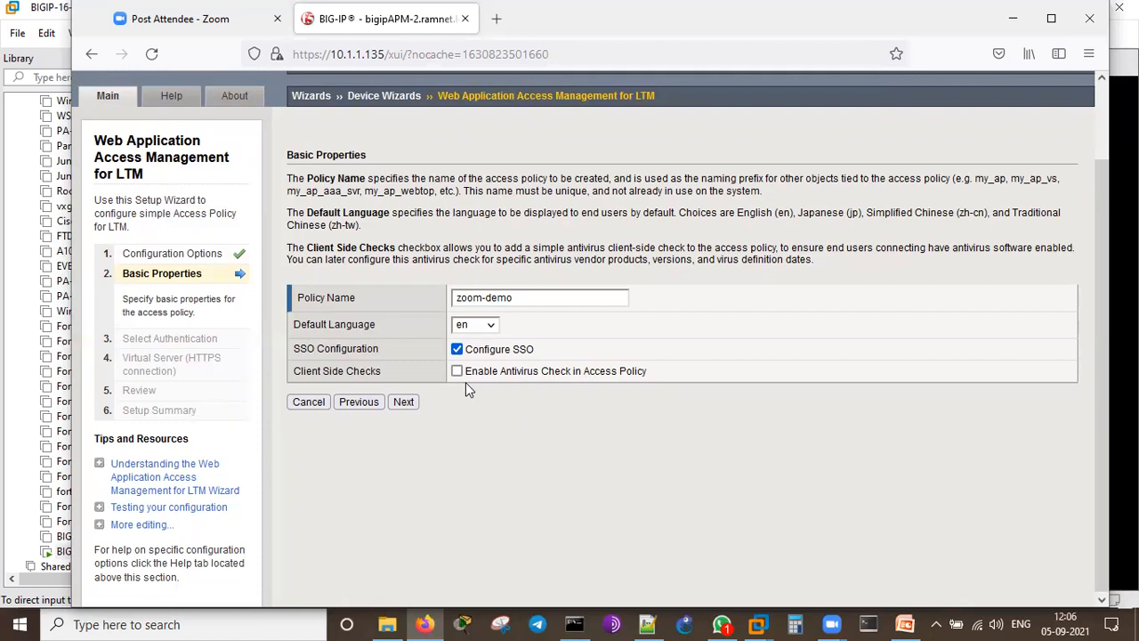
left_click(402, 403)
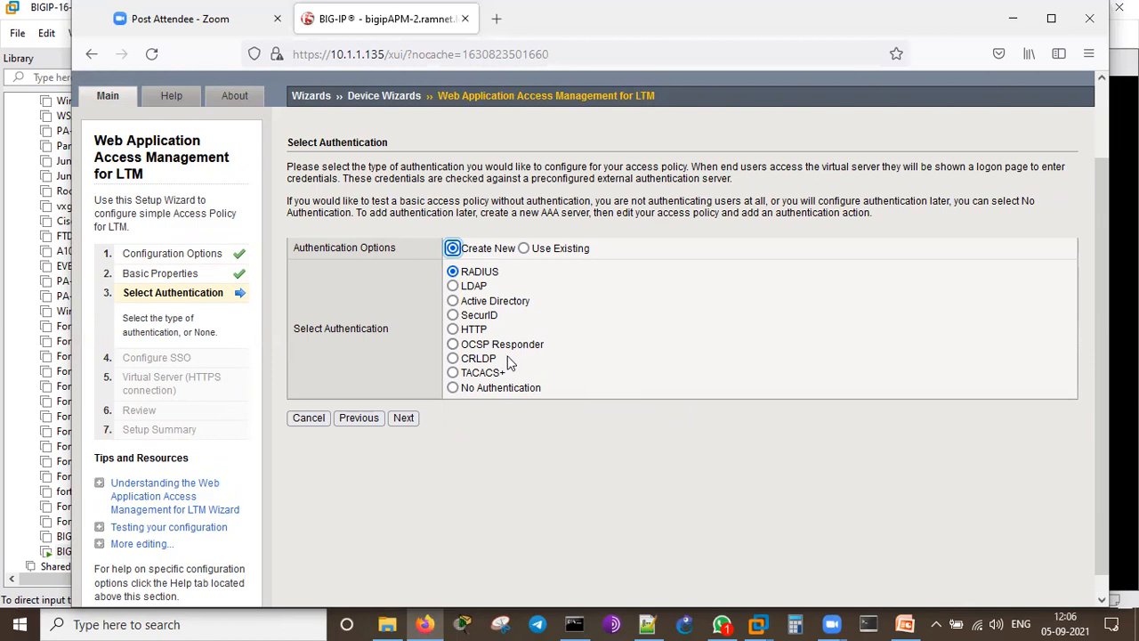
Step: Choose No Authentication and keep HTTP Basic as the single sign-on method
left_click(483, 458)
left_click(452, 387)
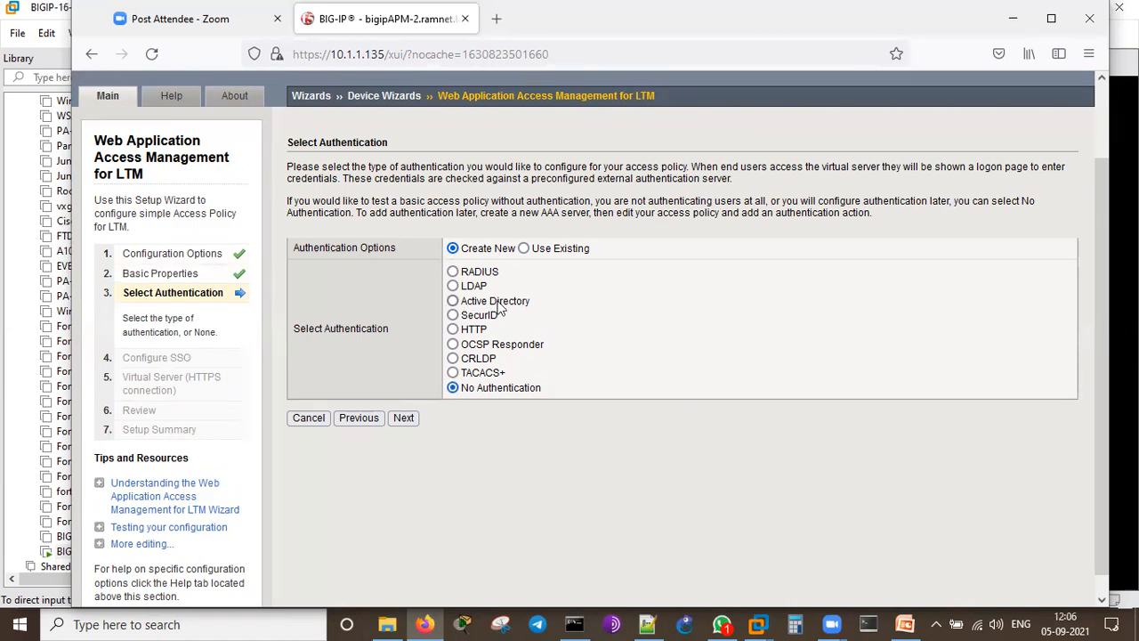
left_click(403, 418)
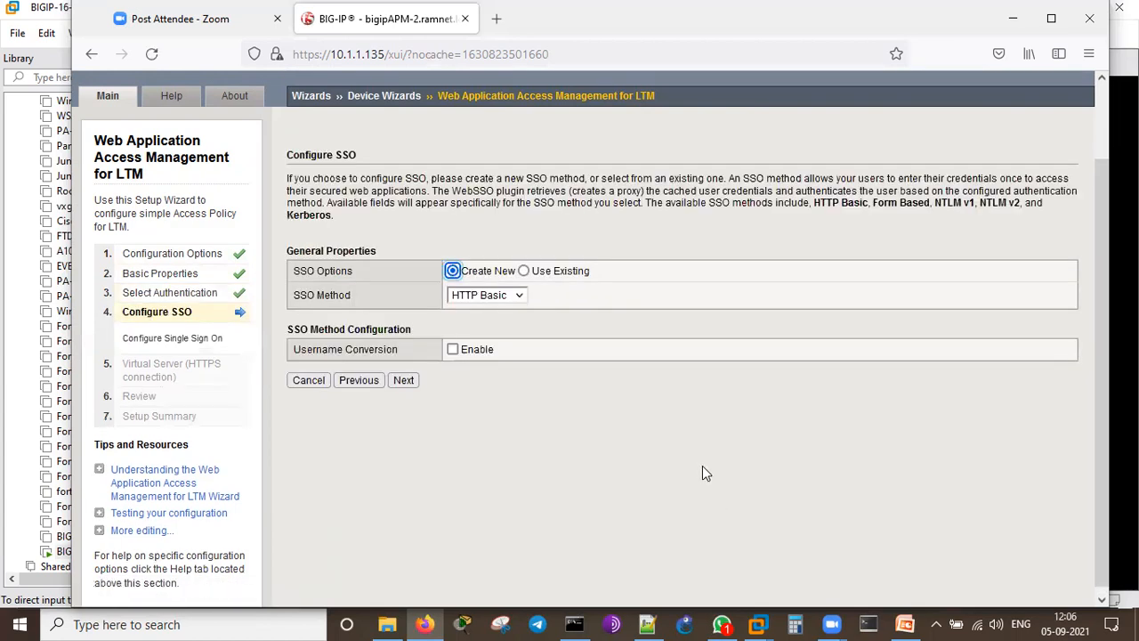
left_click(313, 296)
left_click(499, 301)
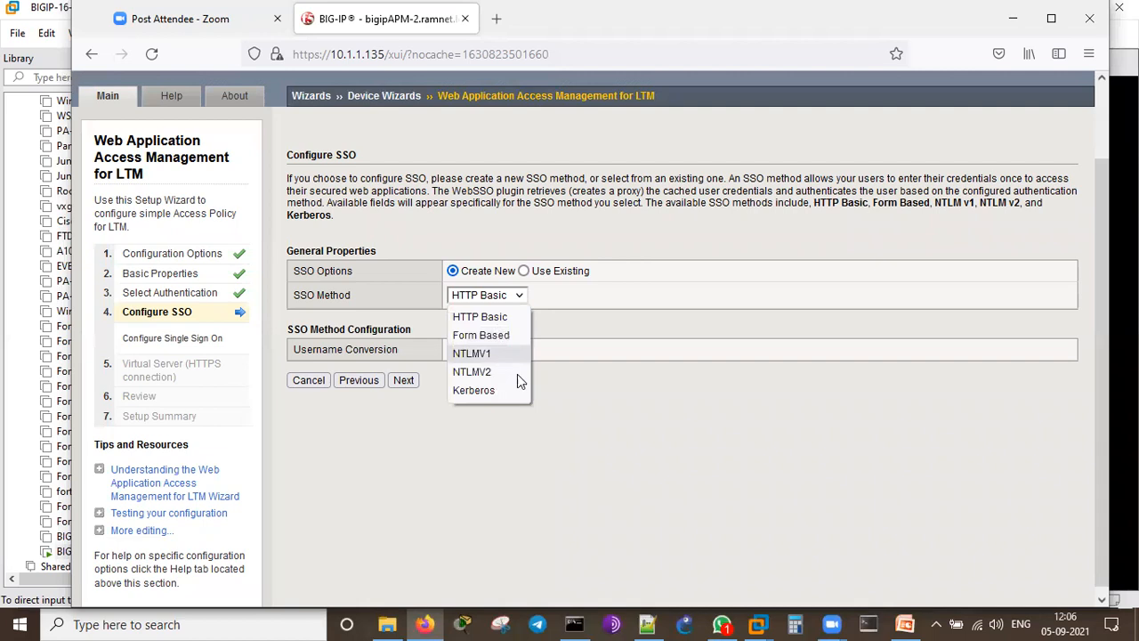
left_click(528, 384)
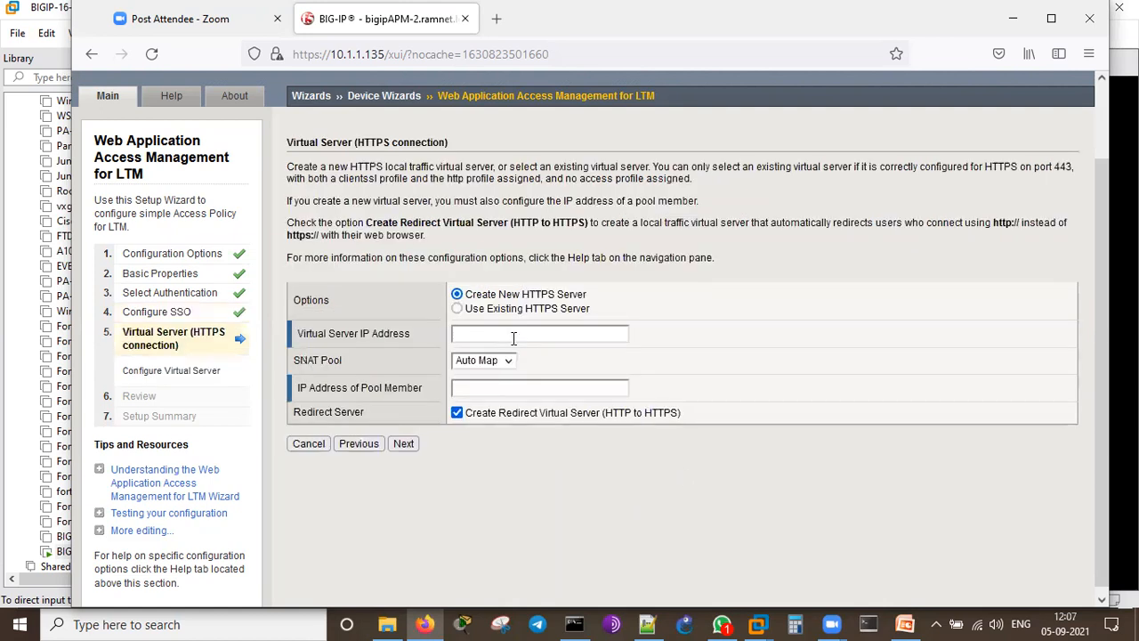
Step: Set virtual server IP 10.2.2.180 and pool member IP 10.2.2.137
left_click(510, 331)
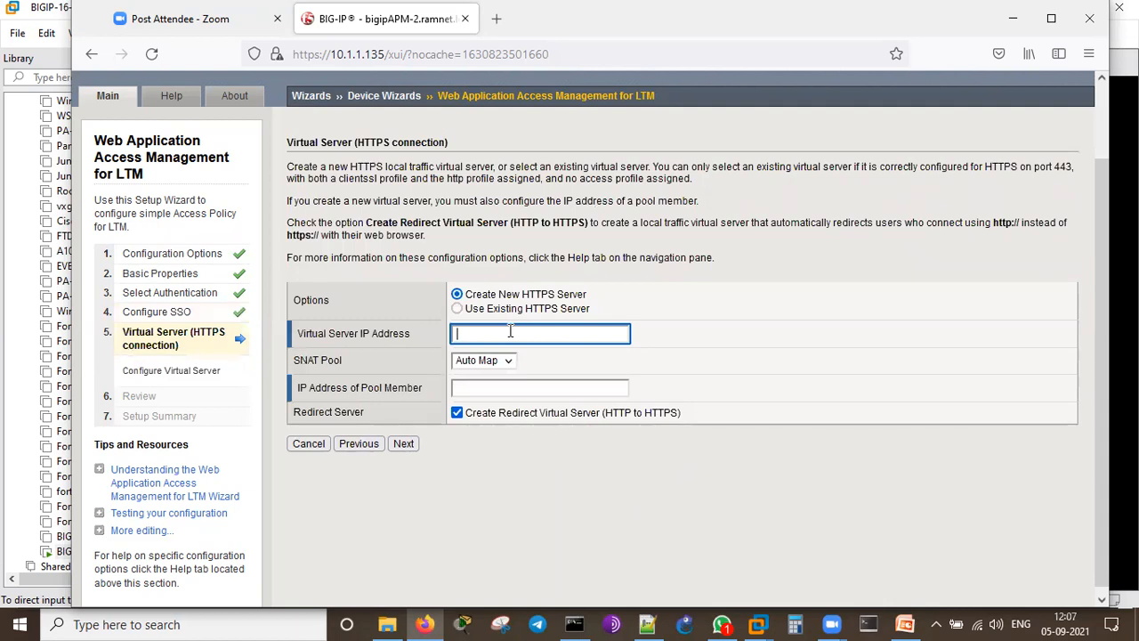
type("10.2.2.")
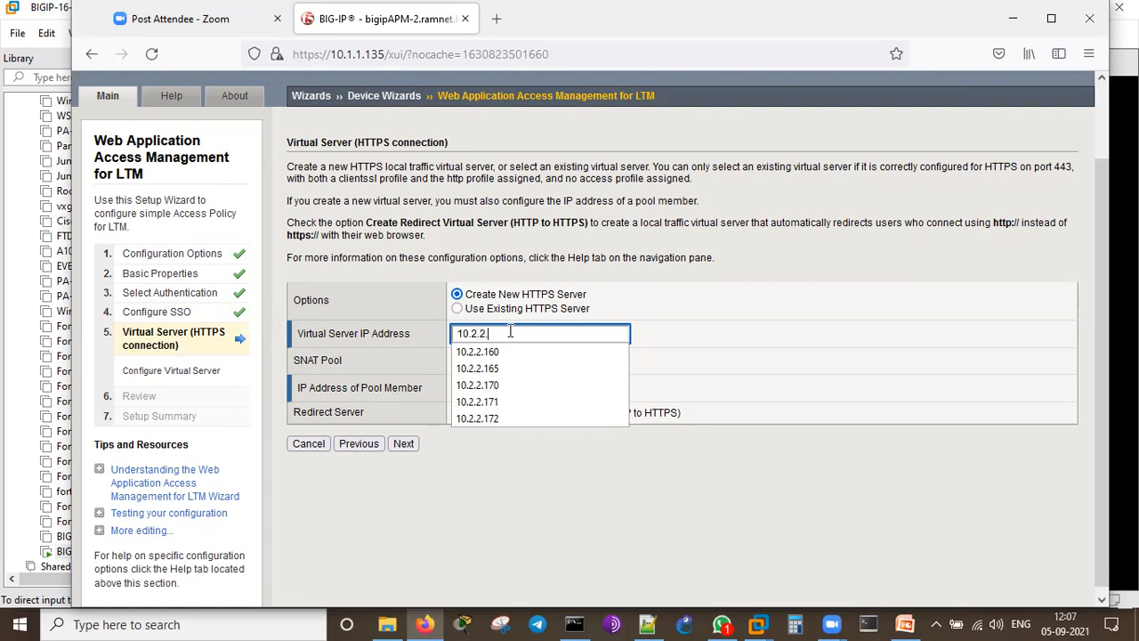
type("180")
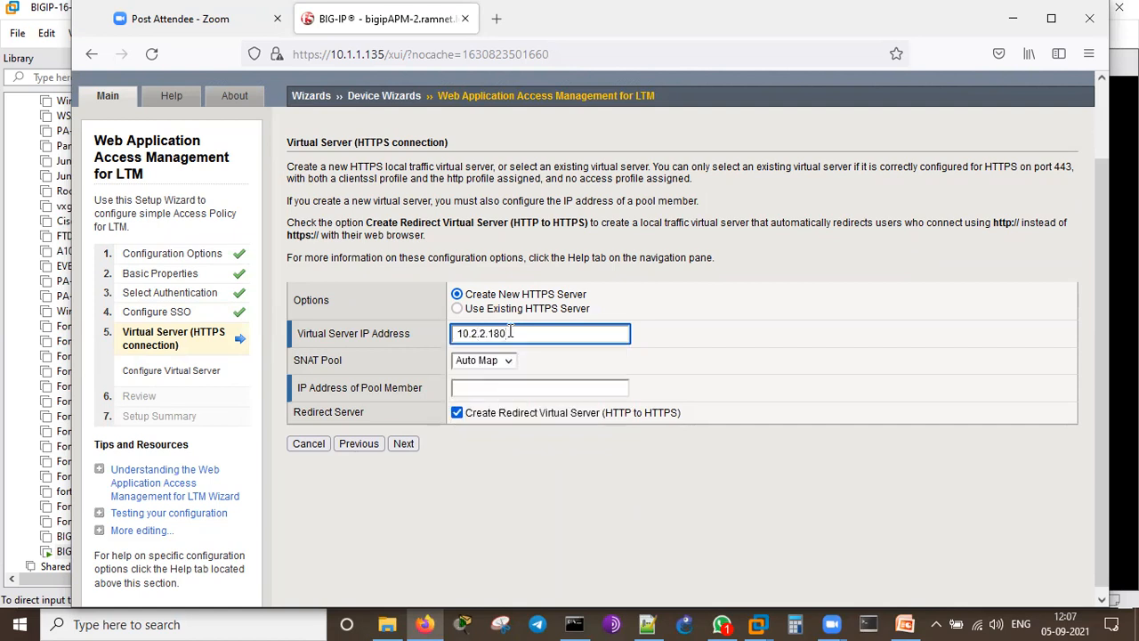
left_click(602, 522)
left_click(521, 390)
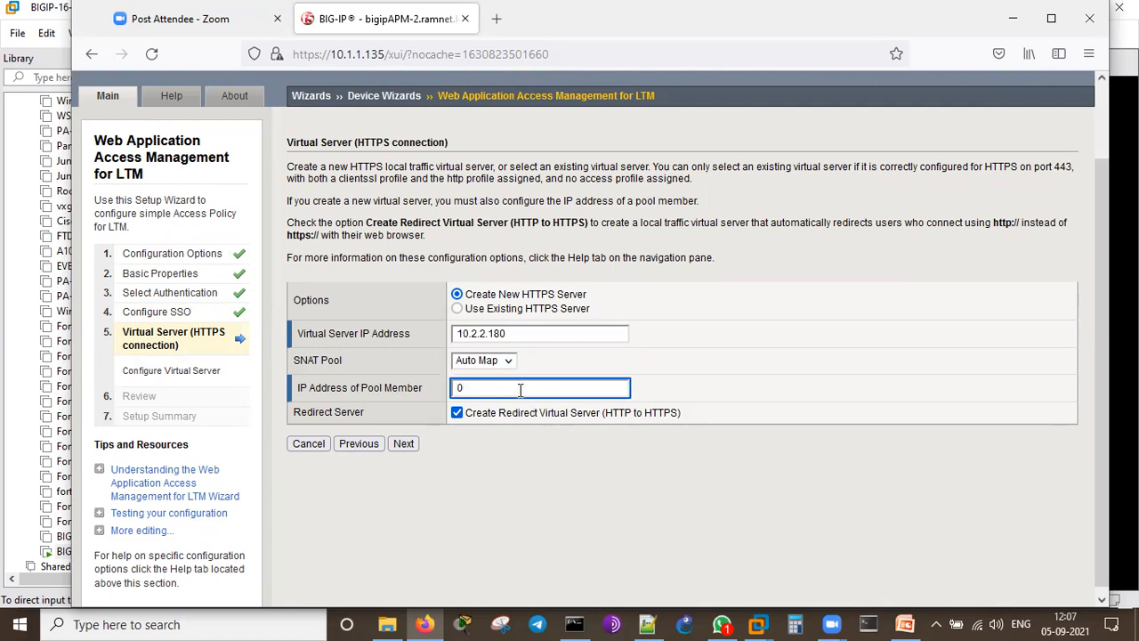
type("10.2.2.1")
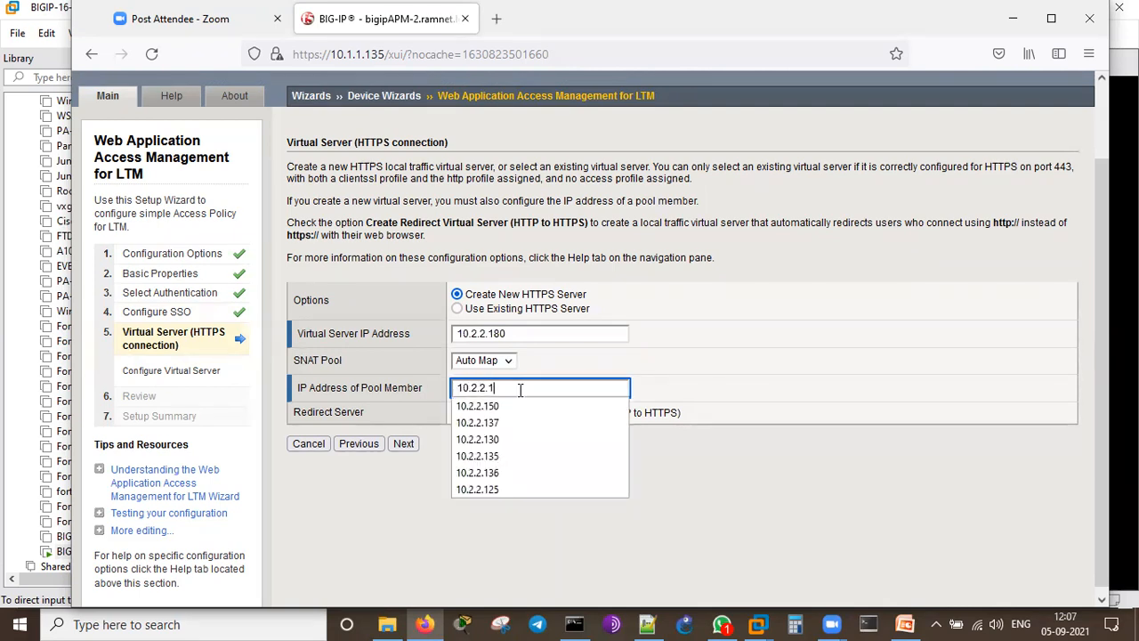
type("47")
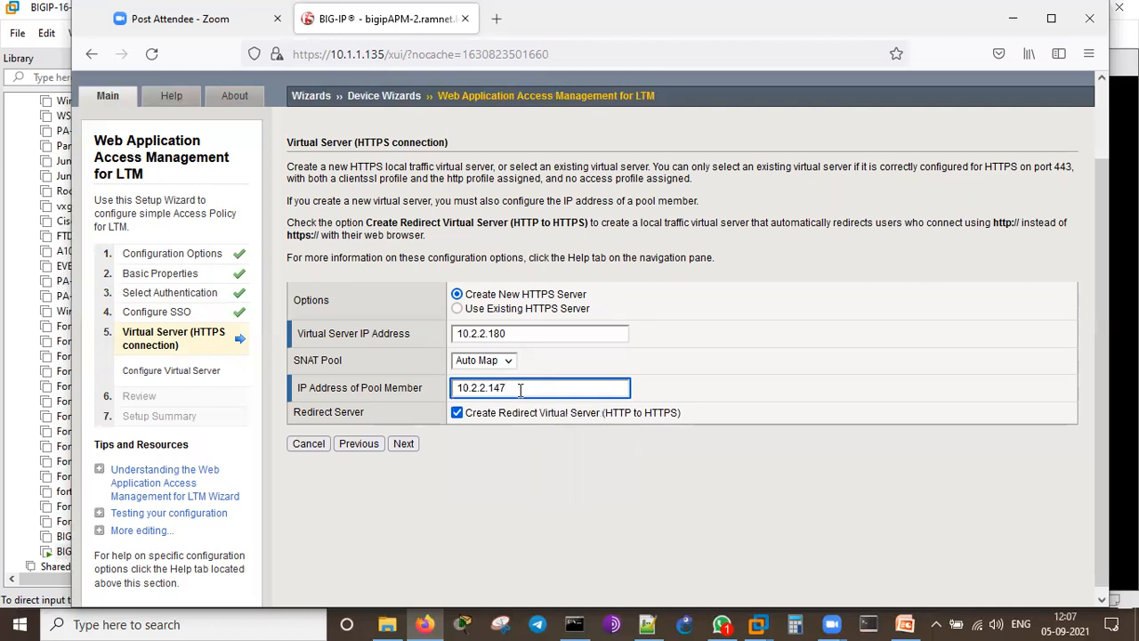
key("BackSpace")
key("BackSpace")
type("37")
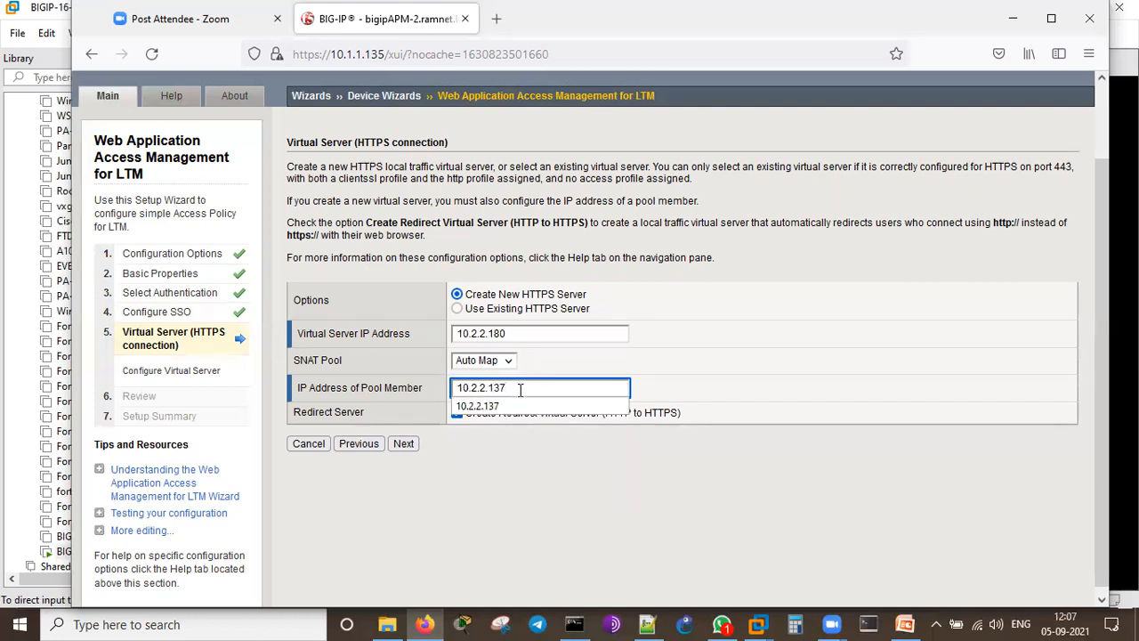
left_click(539, 516)
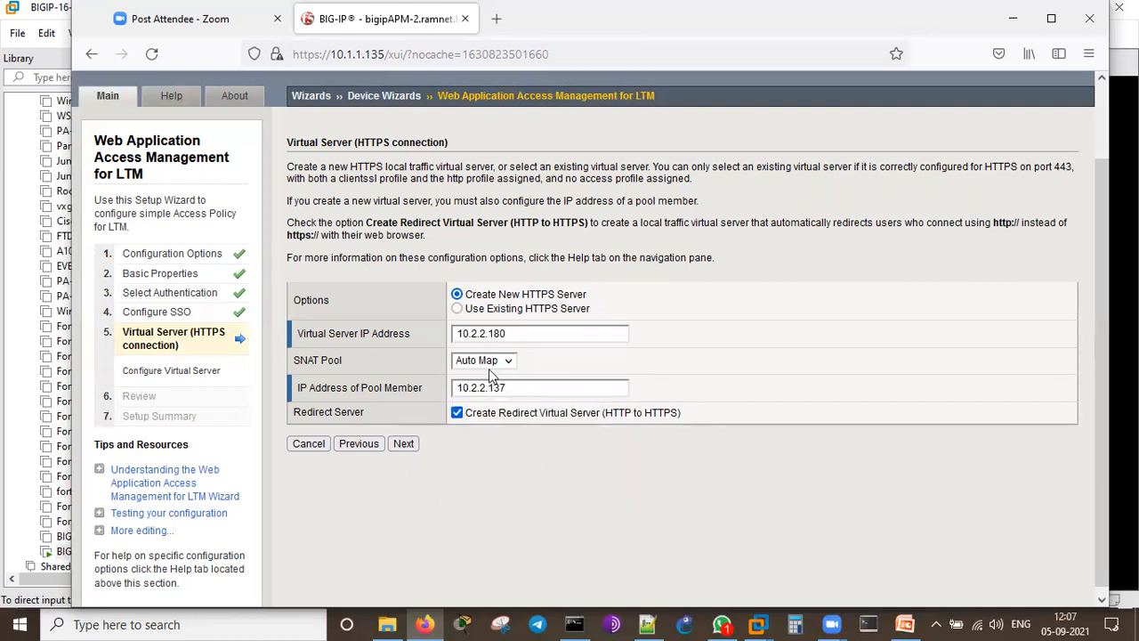
left_click(522, 331)
left_click(527, 499)
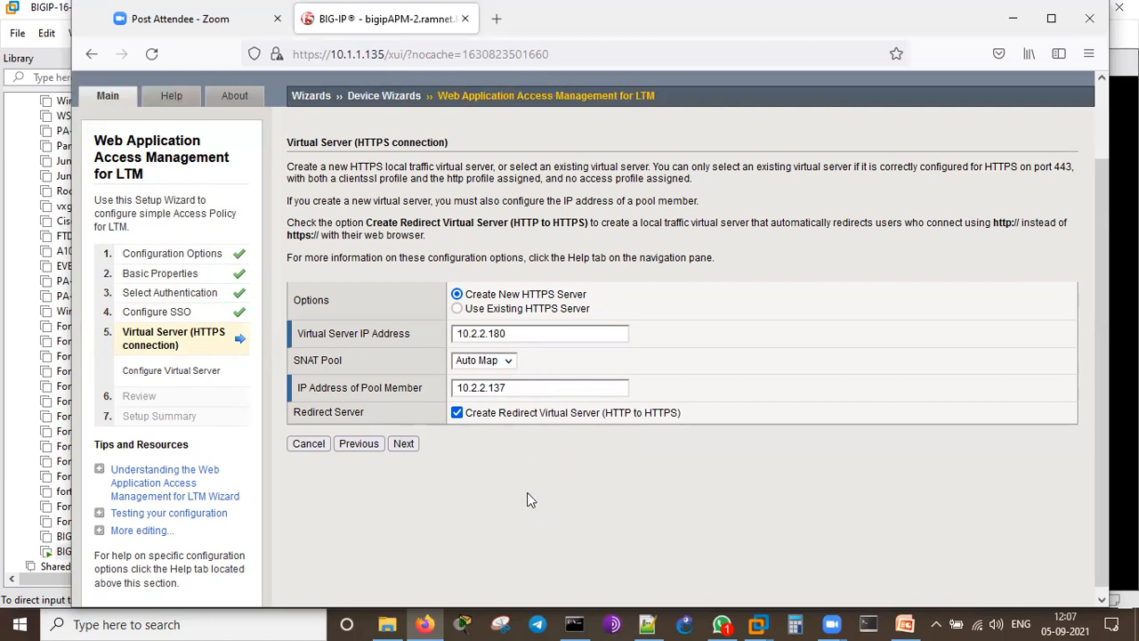
left_click(410, 441)
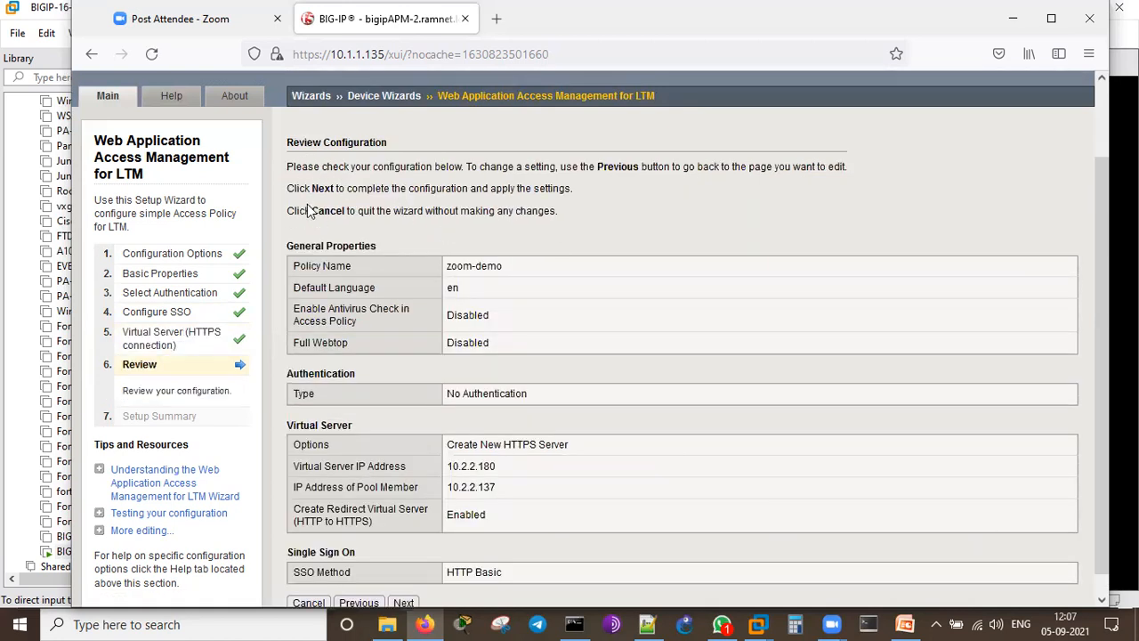
Step: Verify Full Webtop, No Authentication, new HTTPS server 10.2.2.180 and pool member, then apply
scroll(569, 323, "down", 1)
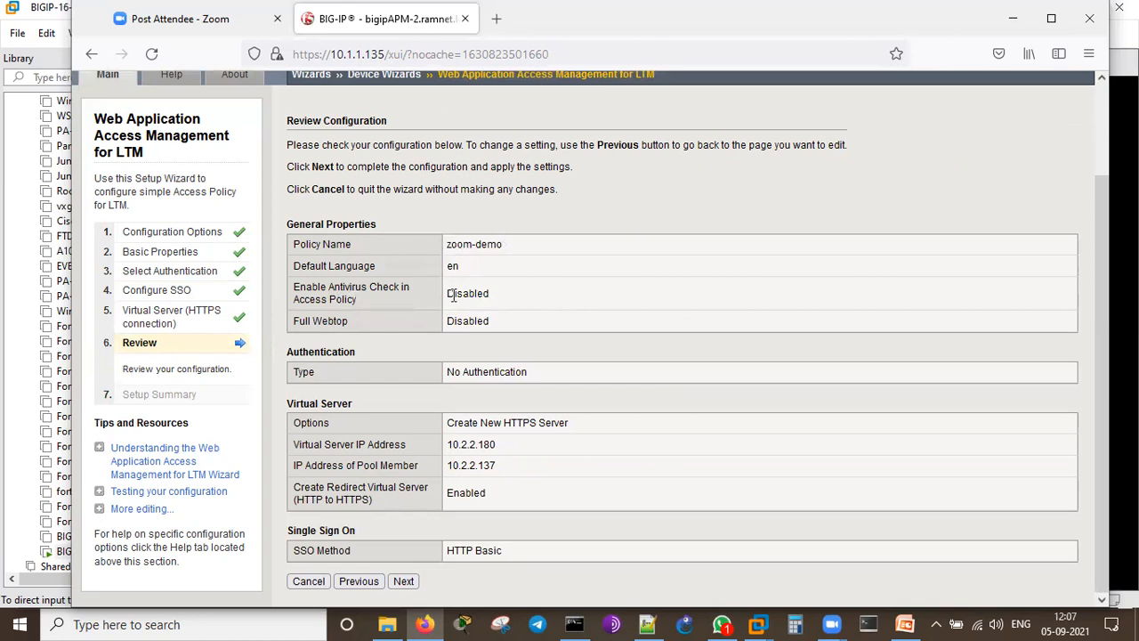
double_click(453, 322)
left_click(580, 385)
left_click_drag(457, 379, 535, 405)
left_click(542, 410)
left_click_drag(570, 425, 438, 432)
left_click(611, 441)
left_click_drag(505, 444, 455, 444)
left_click(554, 454)
double_click(368, 465)
left_click(479, 469)
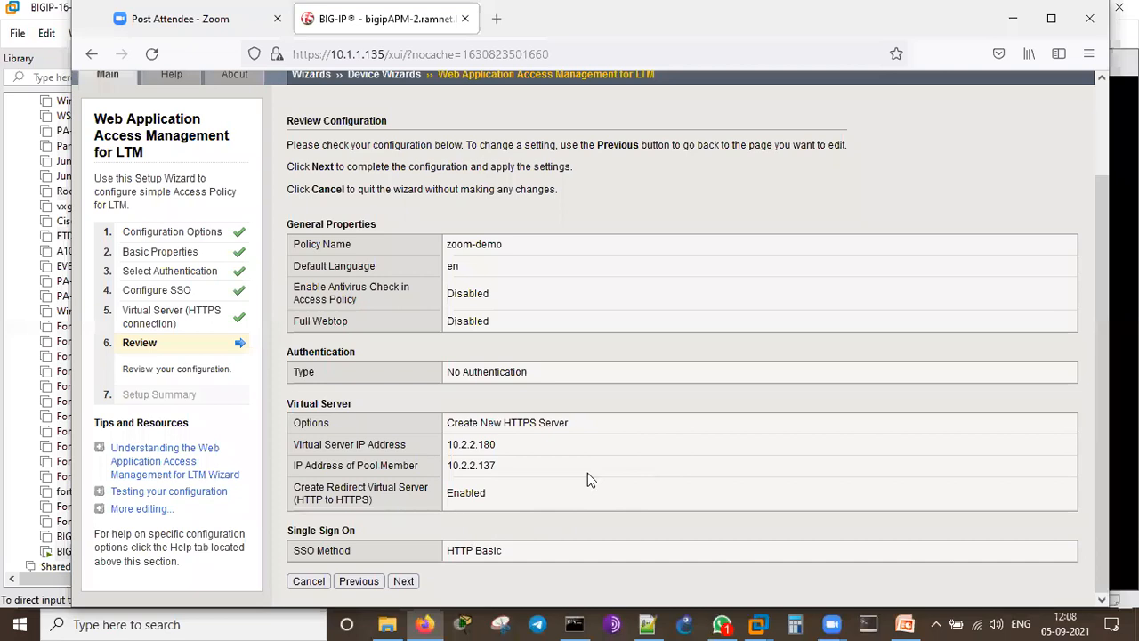
left_click(402, 581)
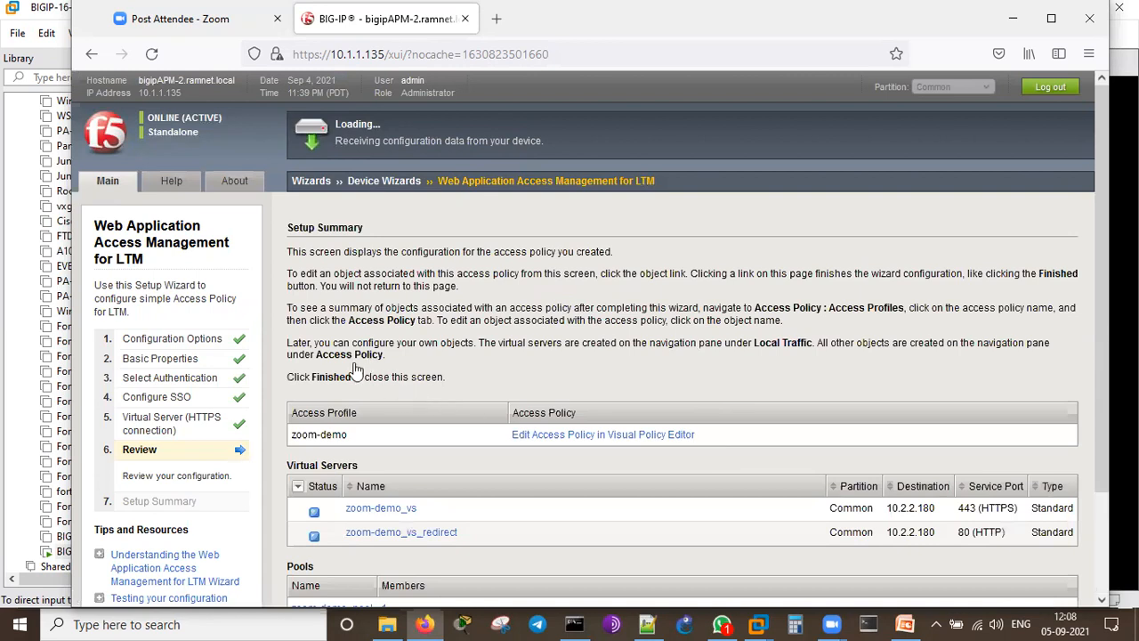
Step: Review the zoom-demo summary (zoom-demo_vs, zoom-demo_pool, zoom-demo_sso) and finish the wizard
scroll(447, 374, "down", 3)
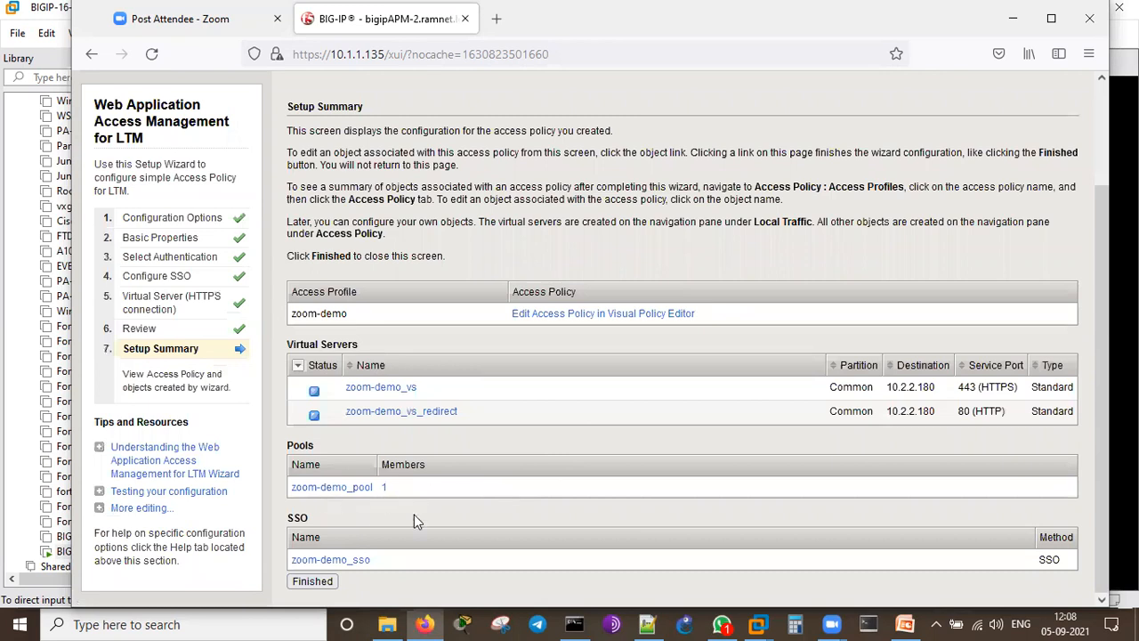
left_click(313, 581)
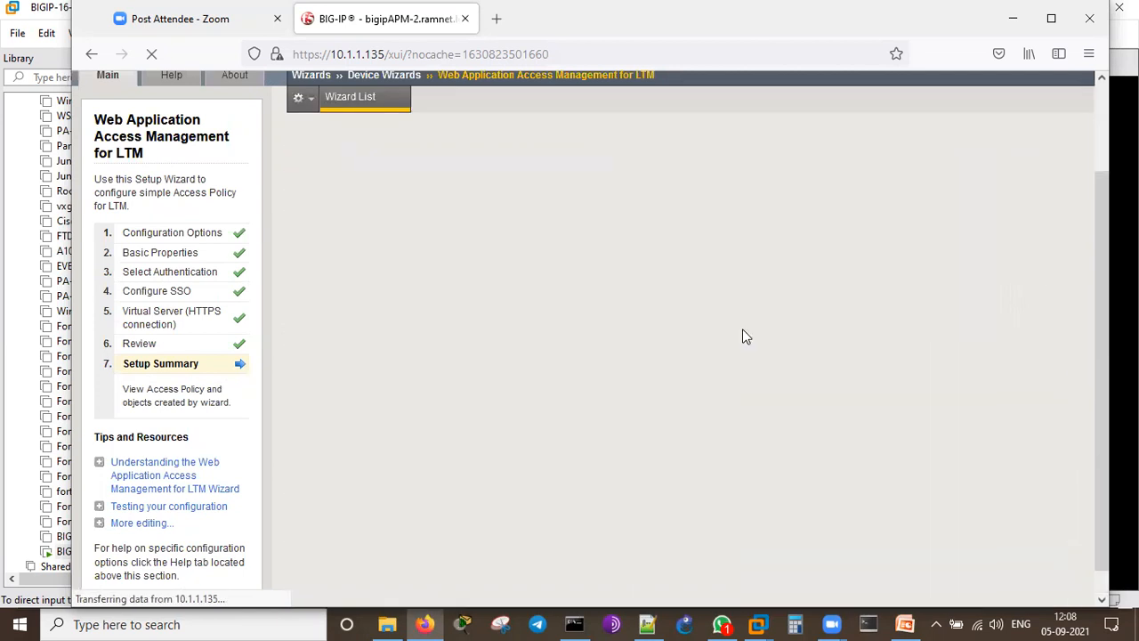
Step: Open Local Traffic's Virtual Server List and move to its second page
scroll(632, 430, "up", 2)
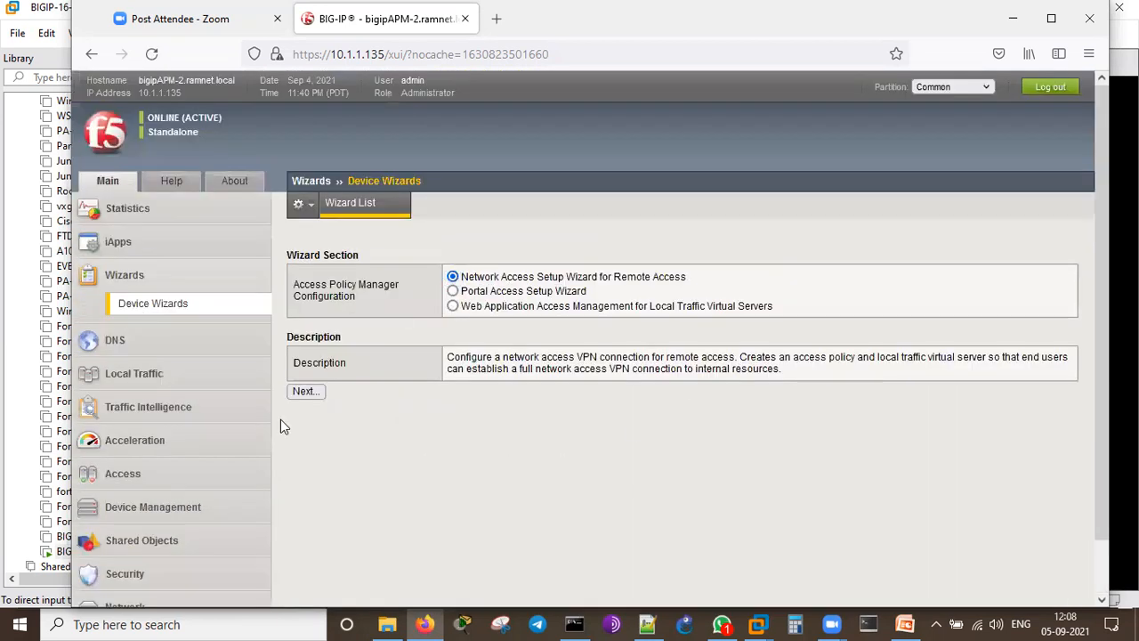
left_click(183, 378)
mouse_move(196, 396)
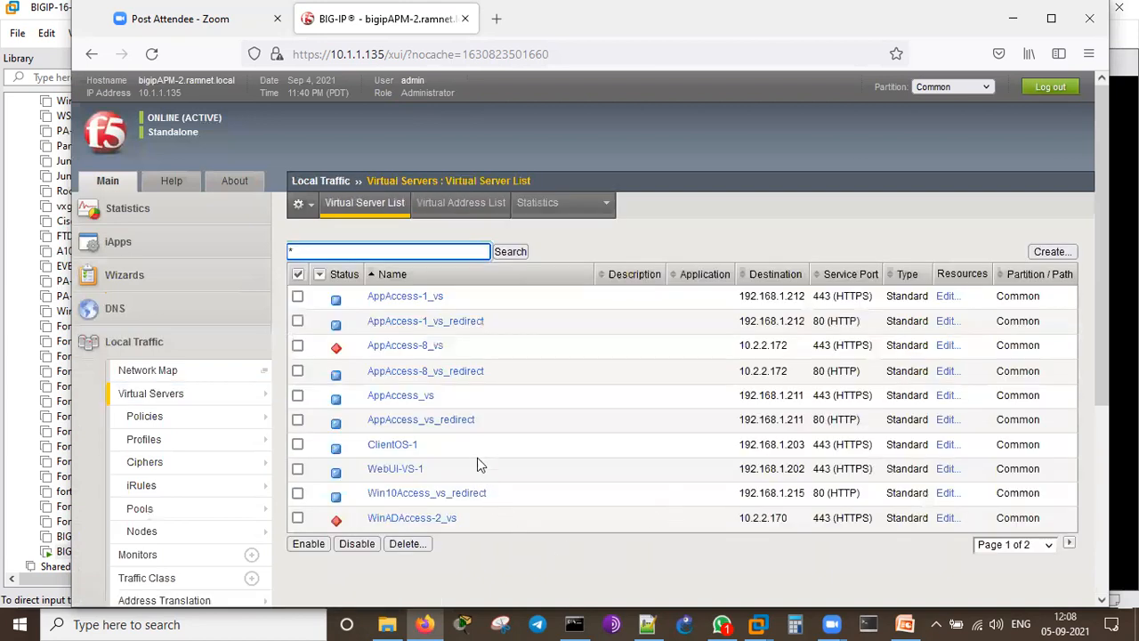
scroll(452, 373, "down", 2)
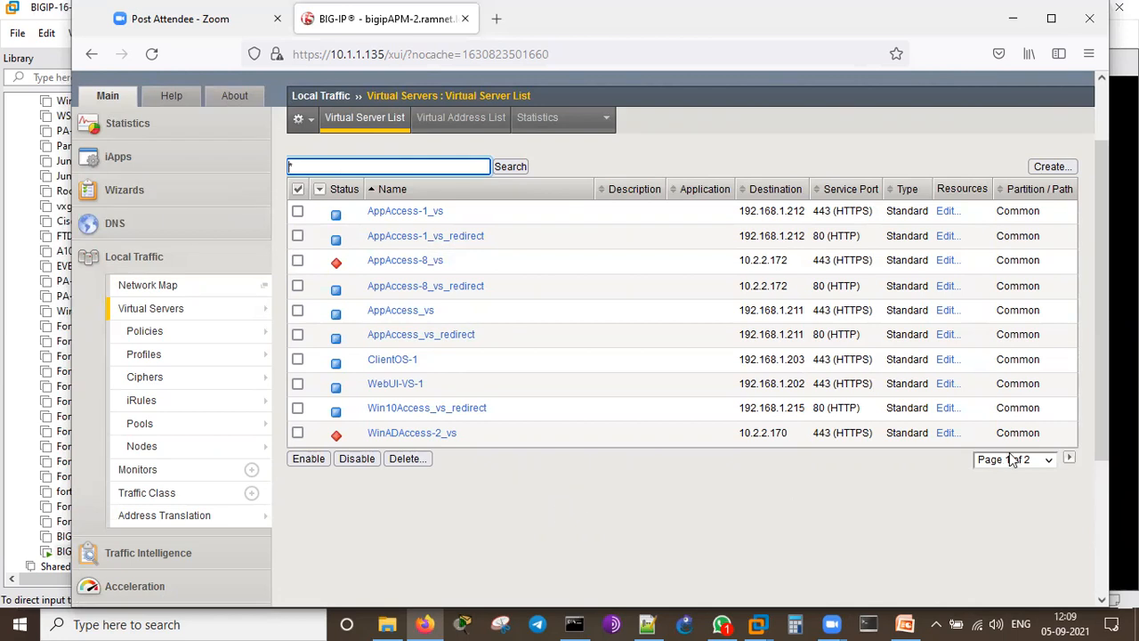
left_click(1070, 459)
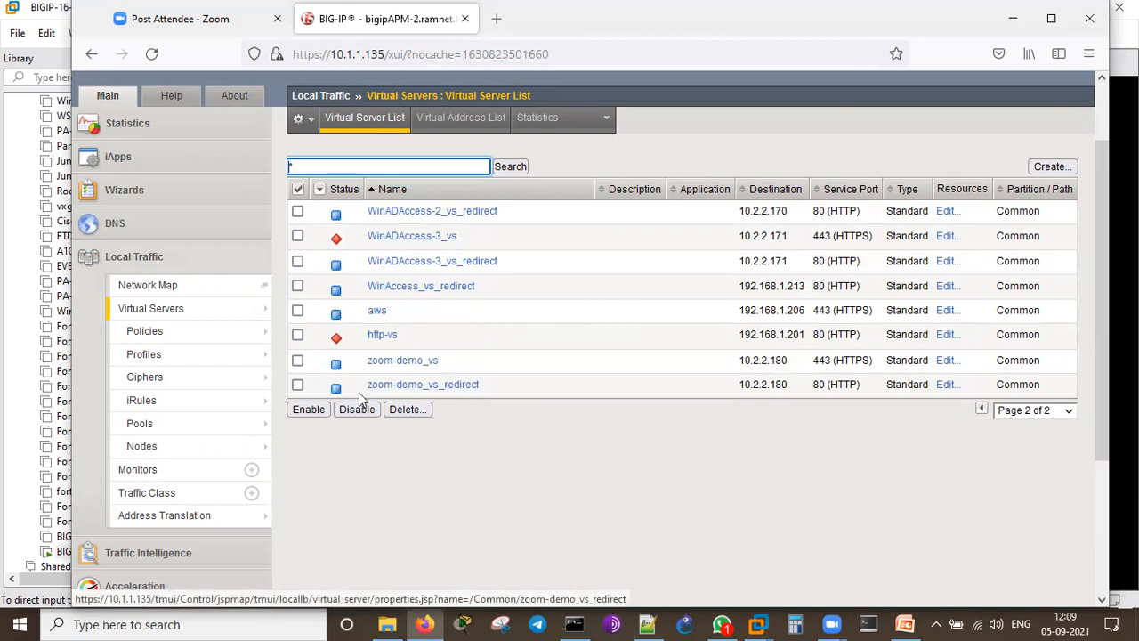
Step: Highlight zoom-demo_vs's destination address 10.2.2.180 in the list
double_click(763, 361)
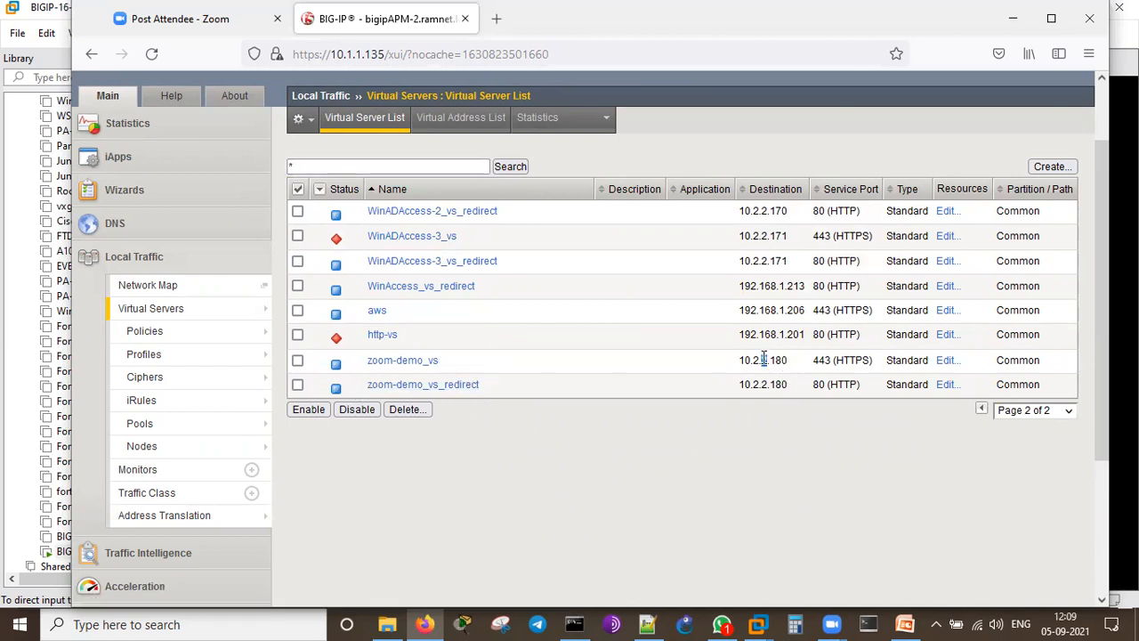
left_click_drag(794, 369, 736, 362)
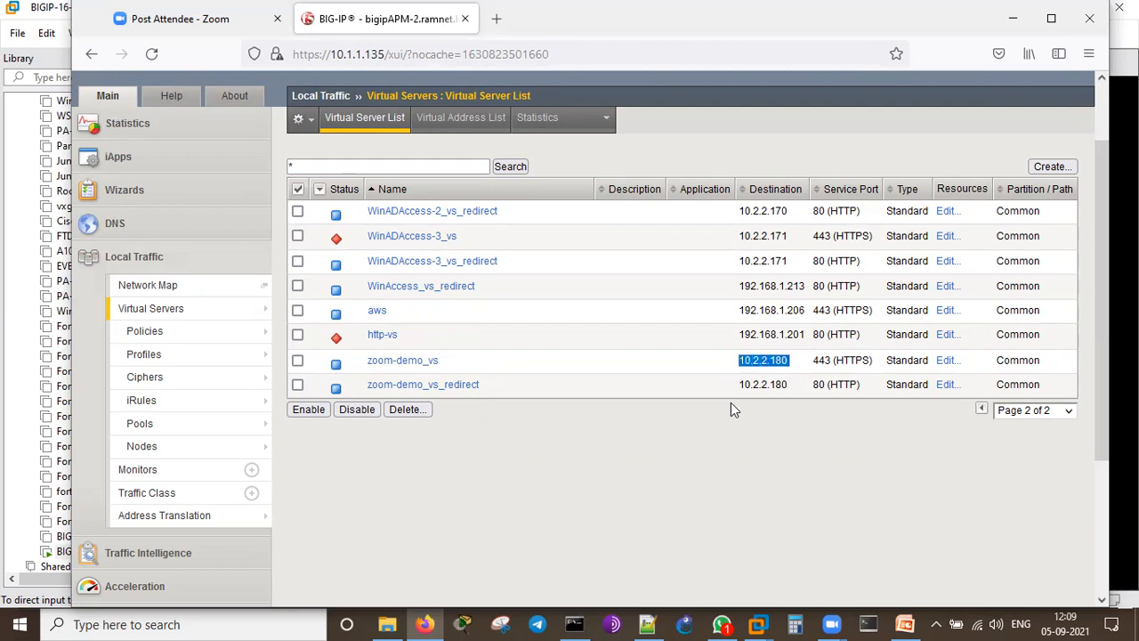
left_click(738, 491)
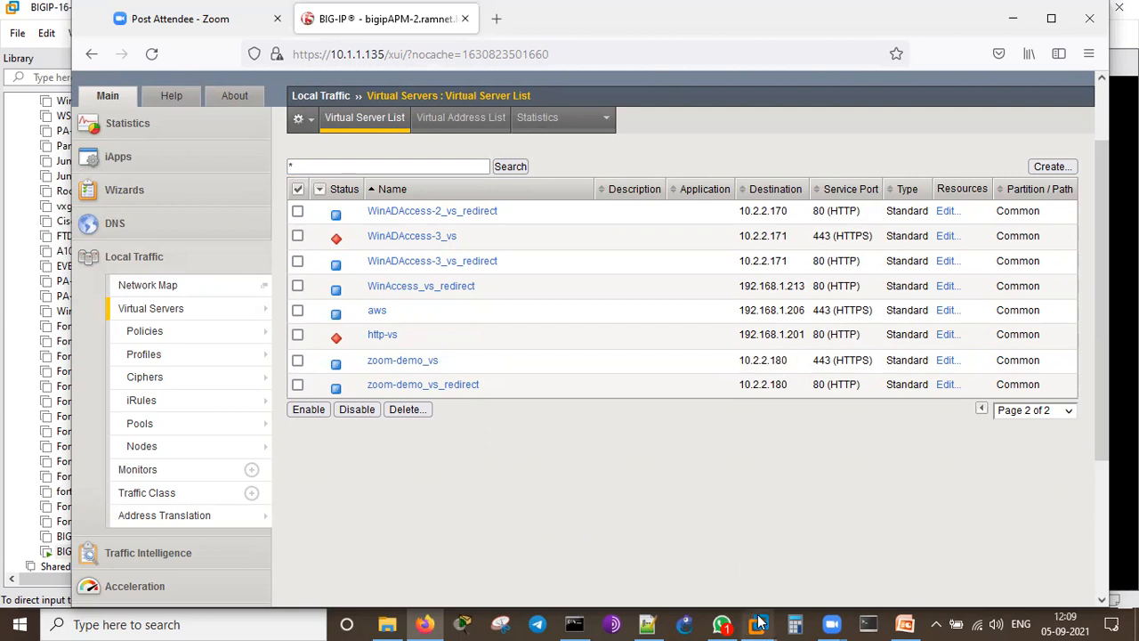
mouse_move(760, 623)
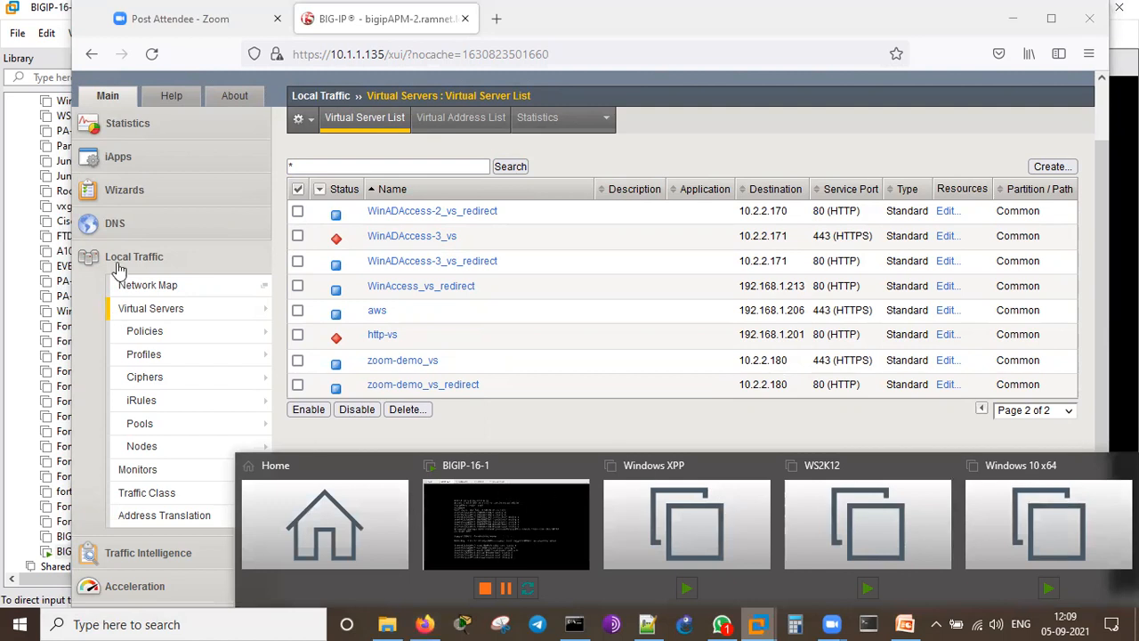
scroll(118, 270, "up", 8)
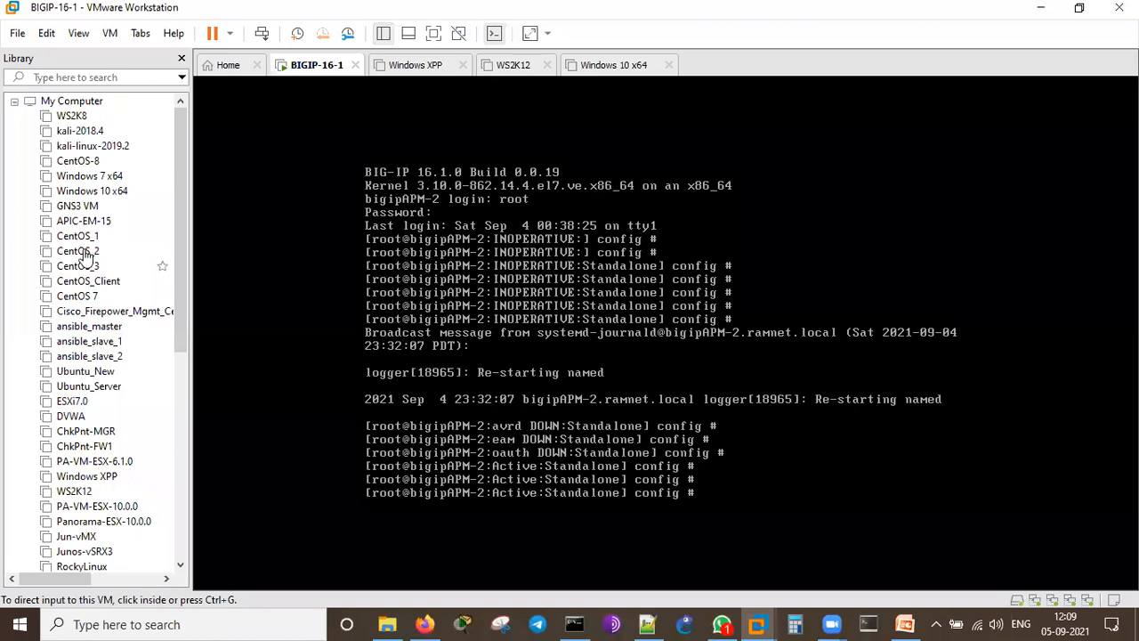
Step: Open the CentOS_2 VM and log in as root
left_click(84, 253)
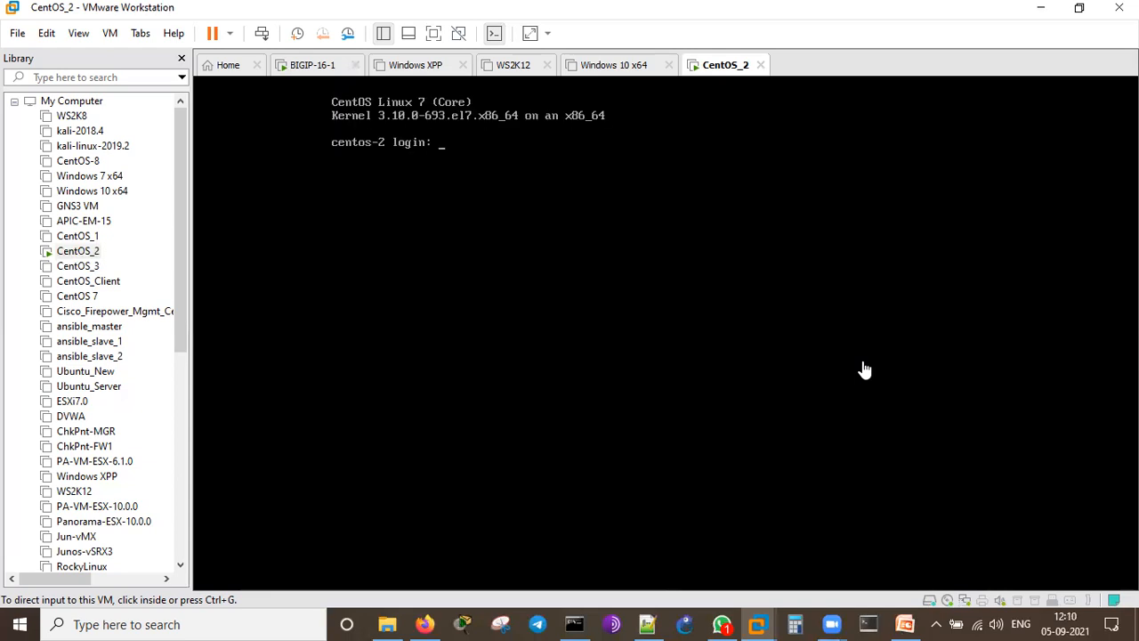
left_click(864, 369)
type("root")
key("Return")
key("Return")
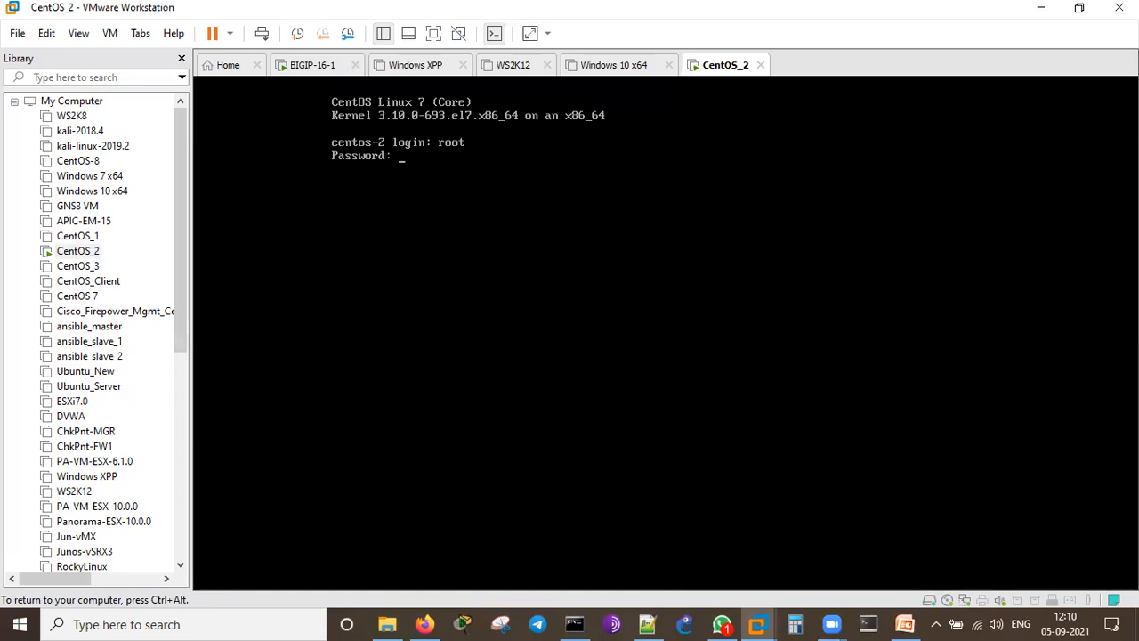
key("Return")
key("Return")
key("Return")
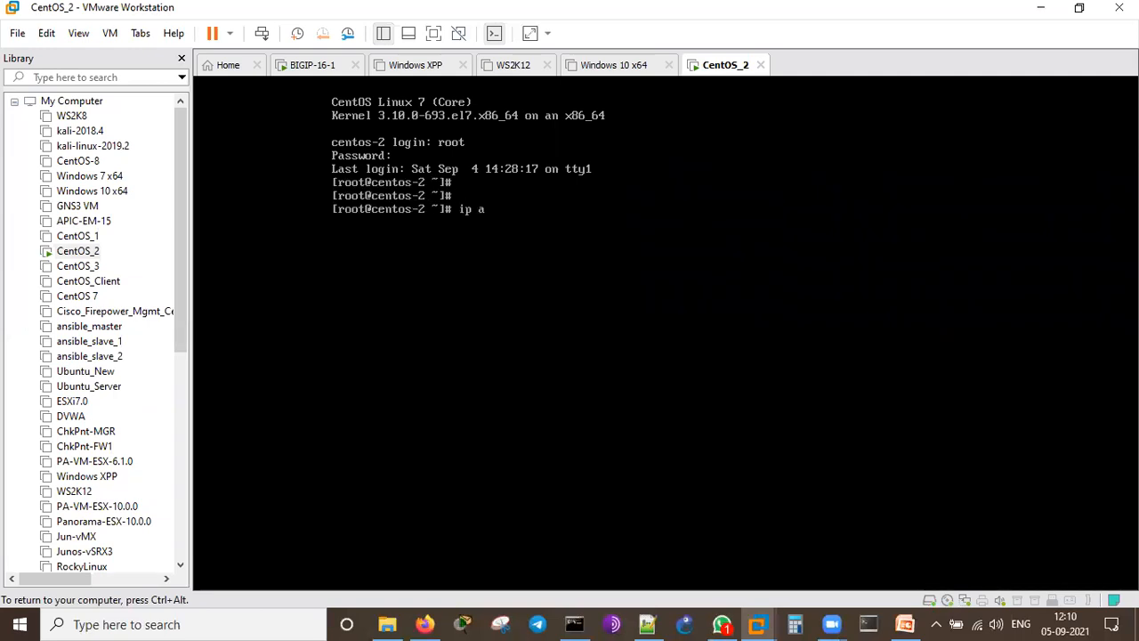
key("Return")
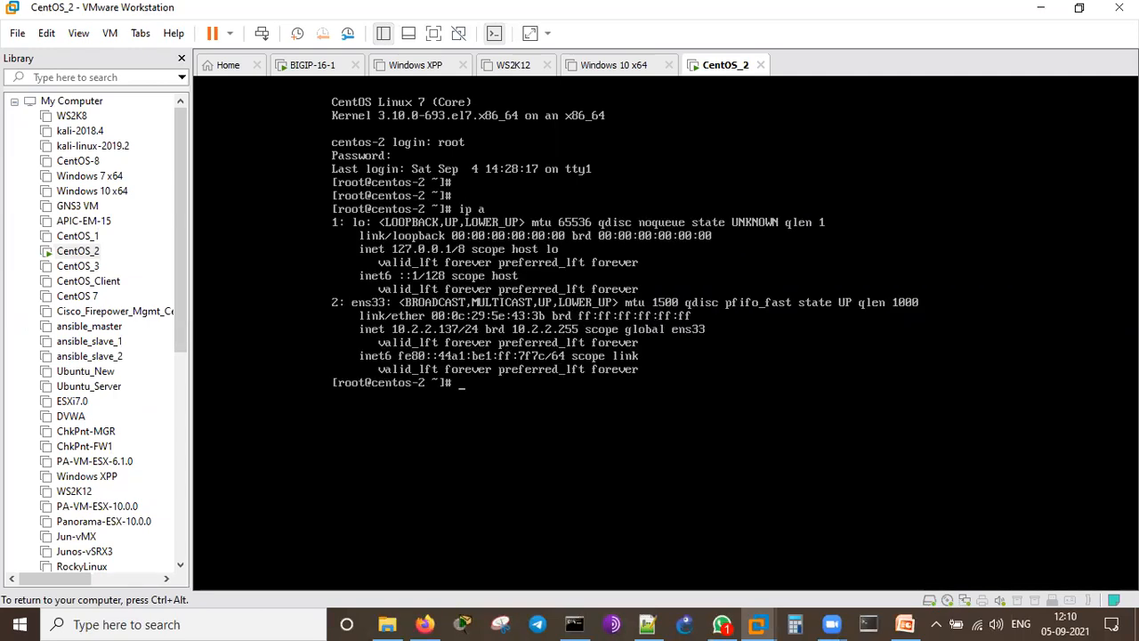
key("Return")
type("curl http://")
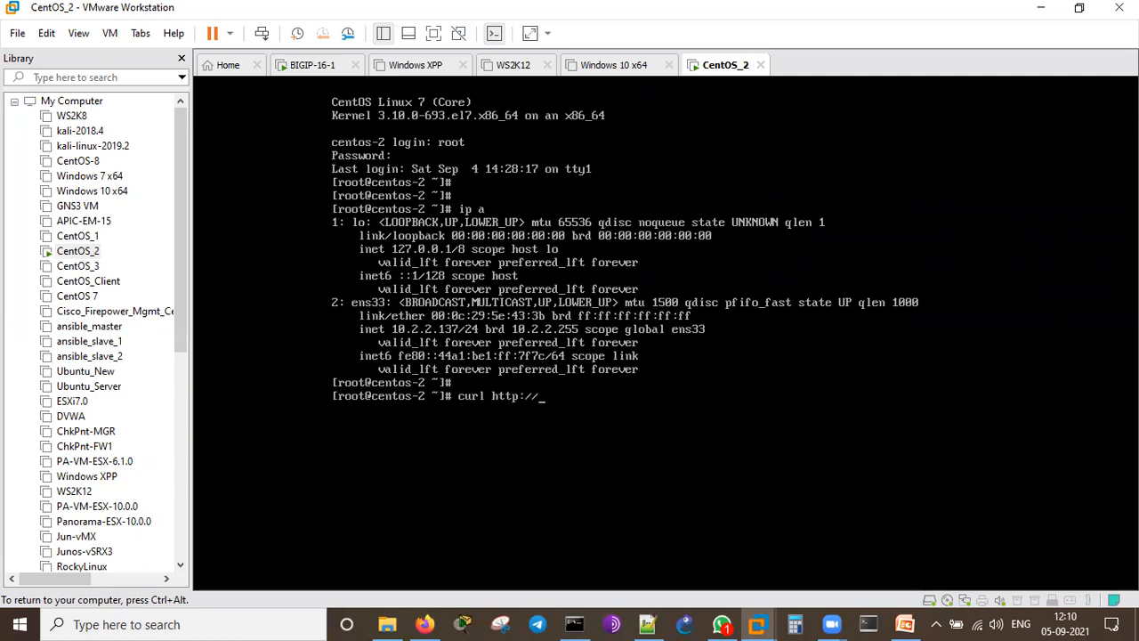
type("10.2.2.137")
key("Return")
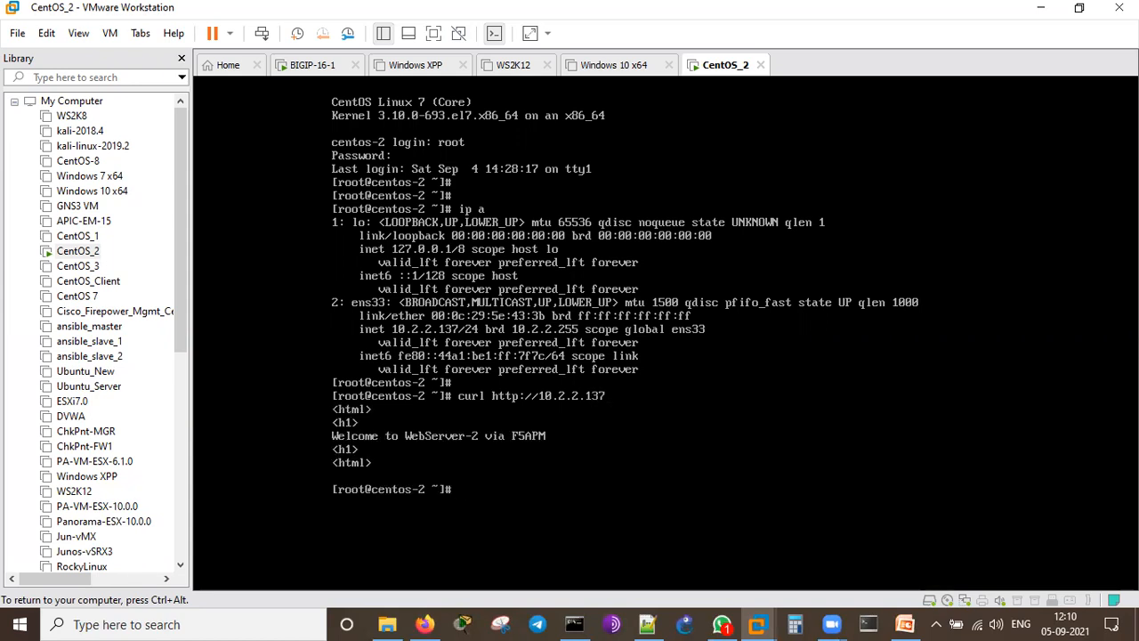
key("ctrl+alt")
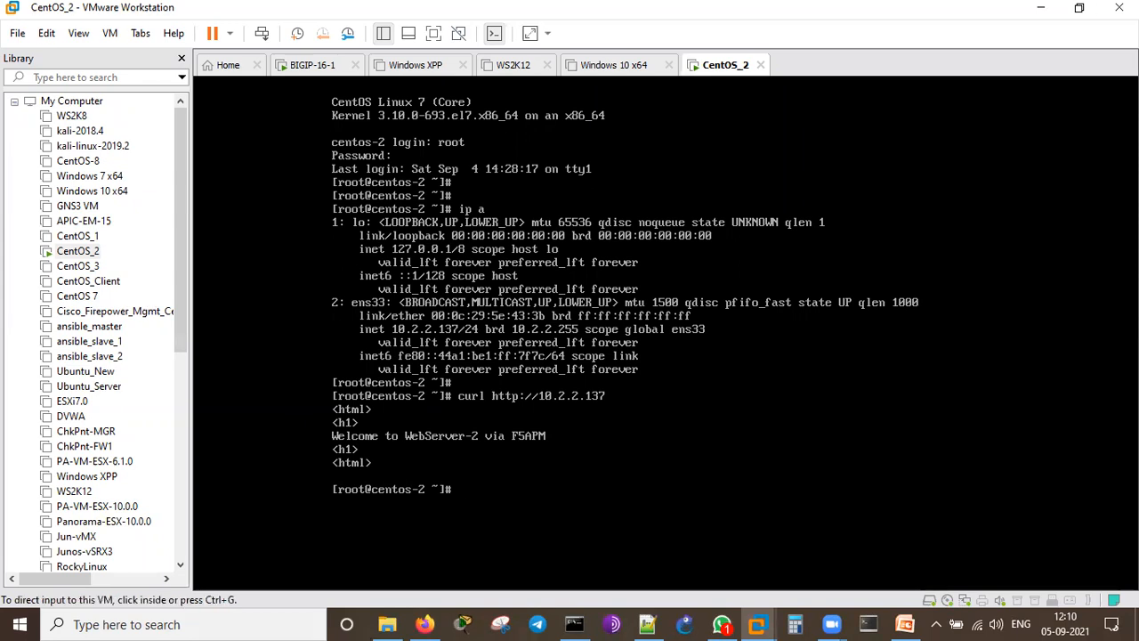
Step: Power on the Windows XPP VM and log on to Windows
left_click(412, 66)
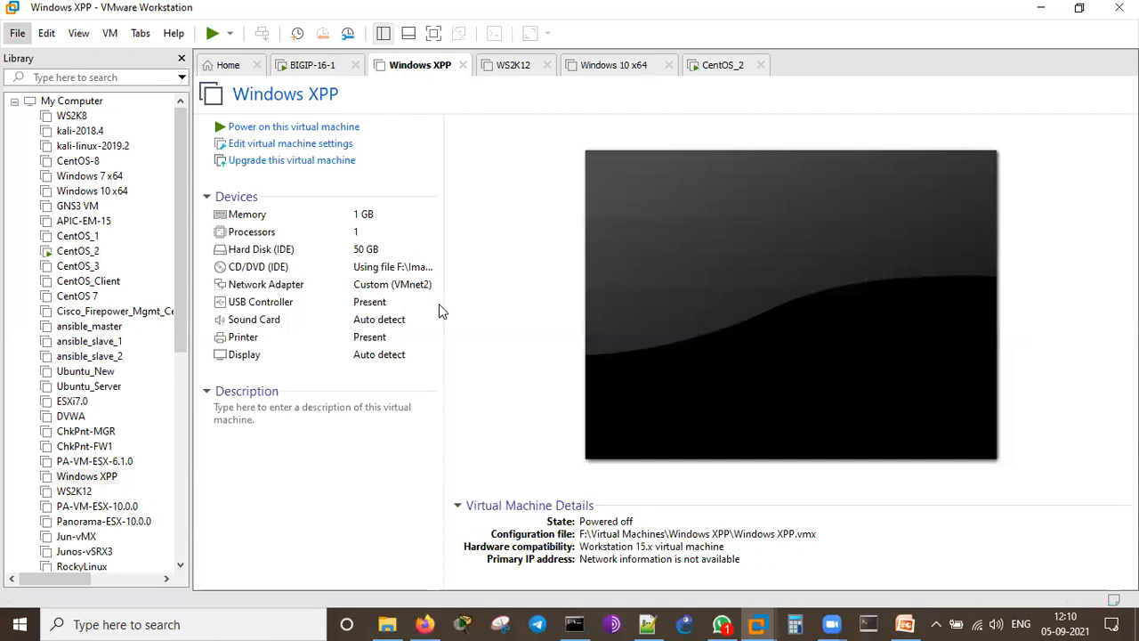
left_click(355, 124)
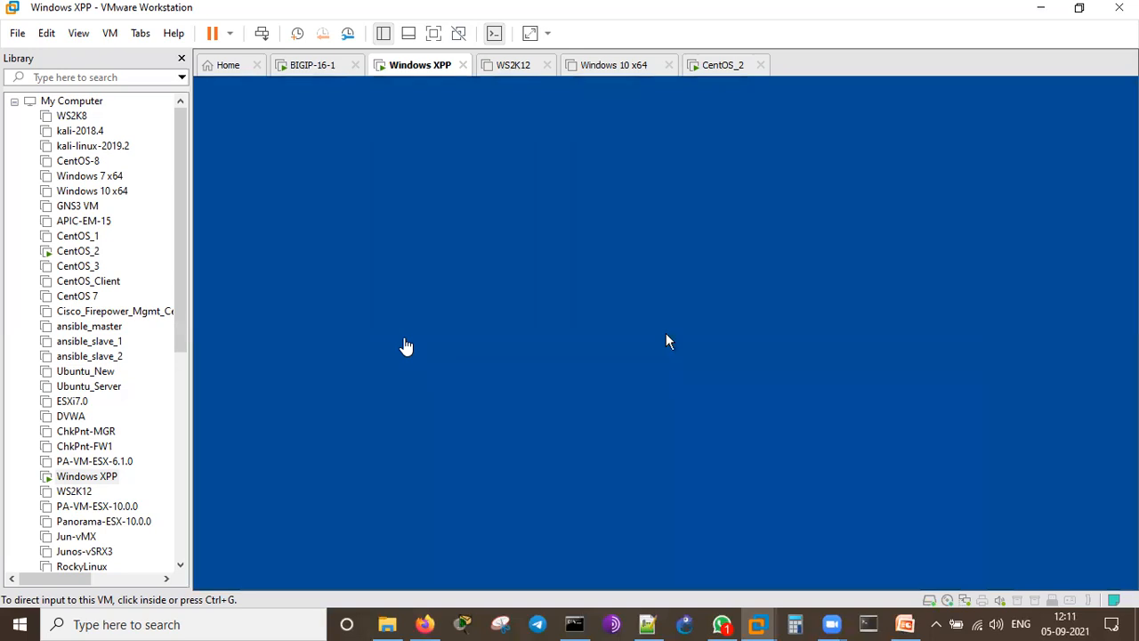
left_click(262, 33)
left_click(611, 330)
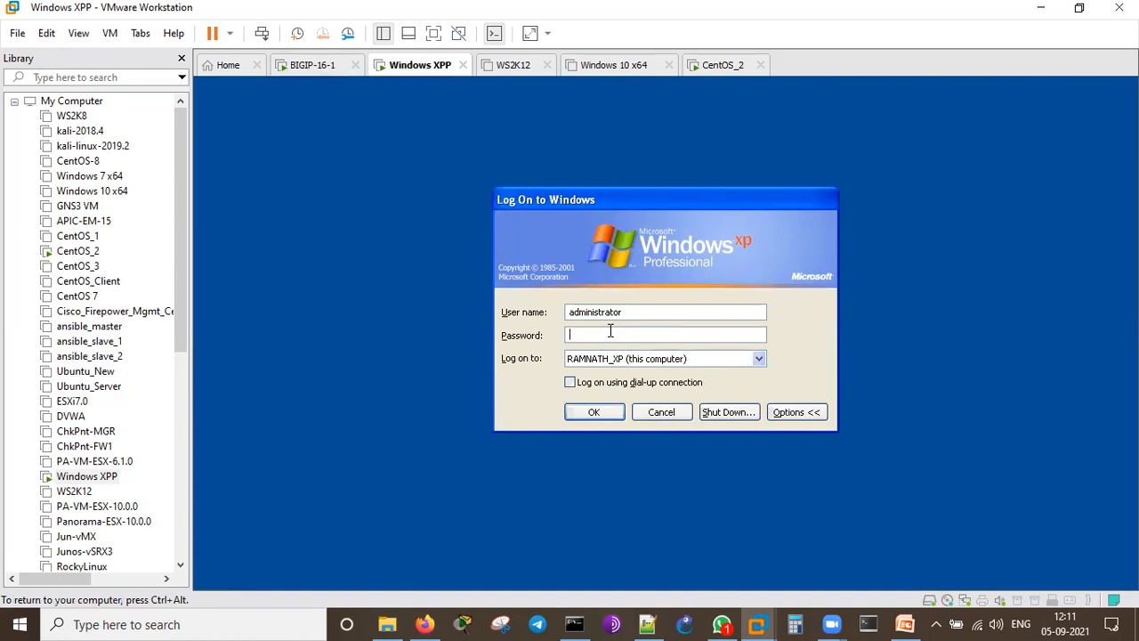
key("Return")
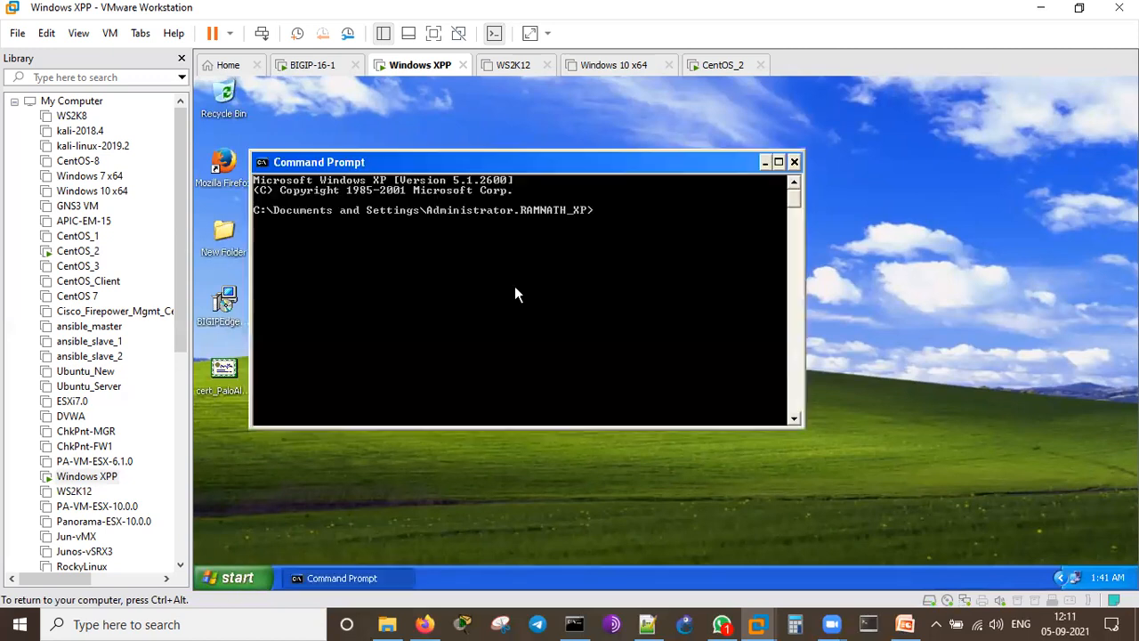
Step: Run ipconfig to confirm address 10.2.2.161, then launch Firefox in the guest
type("ipconfig")
key("Return")
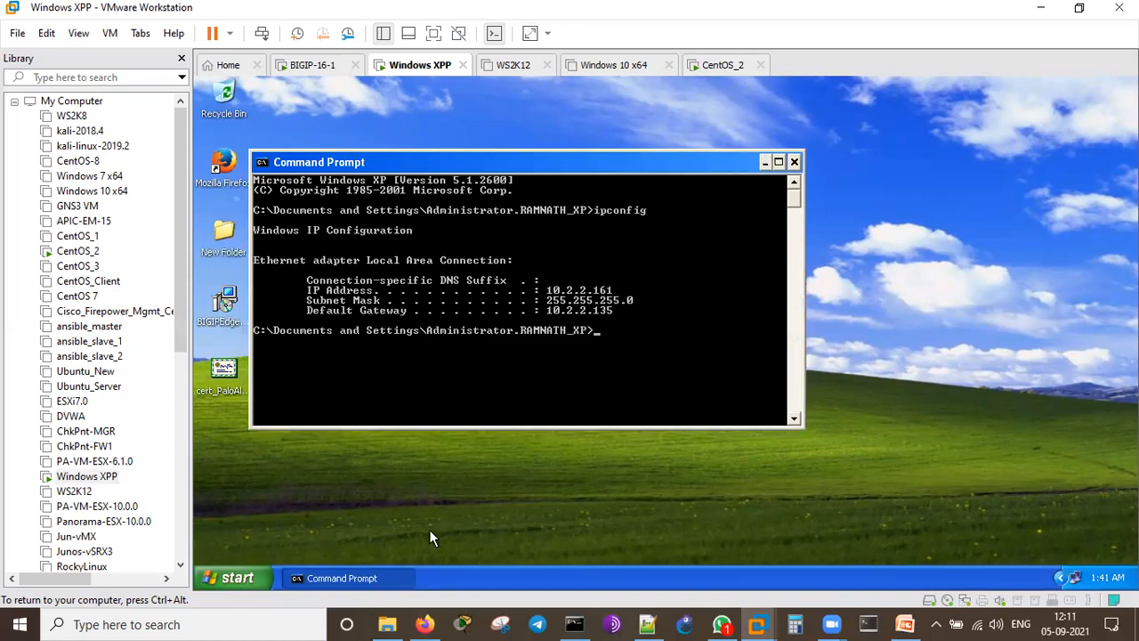
double_click(233, 162)
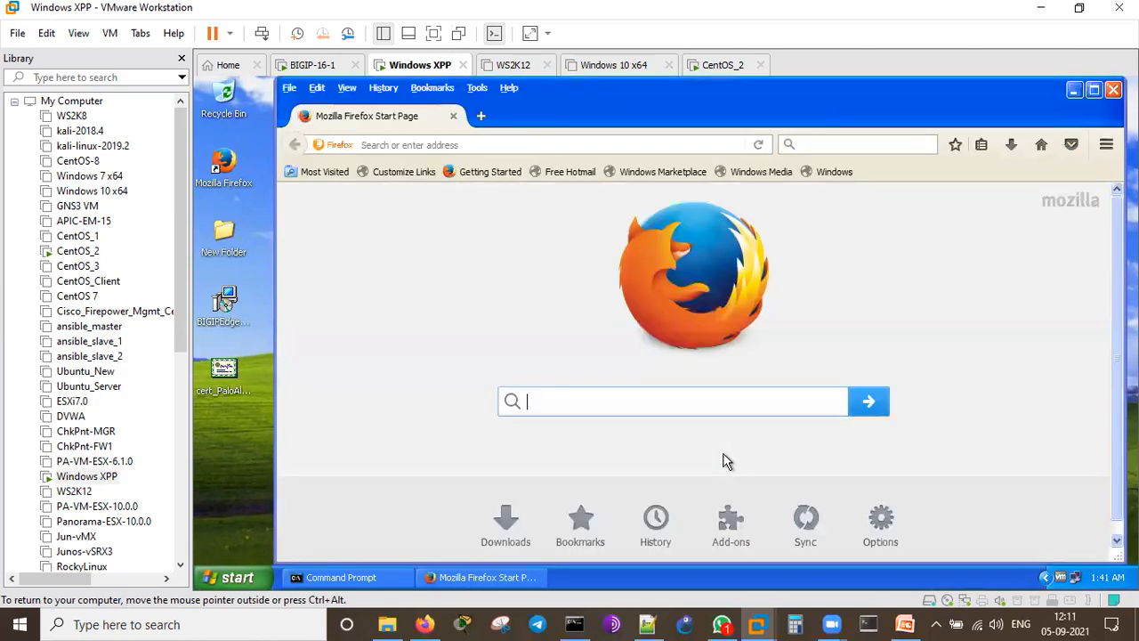
left_click(699, 139)
type("https://")
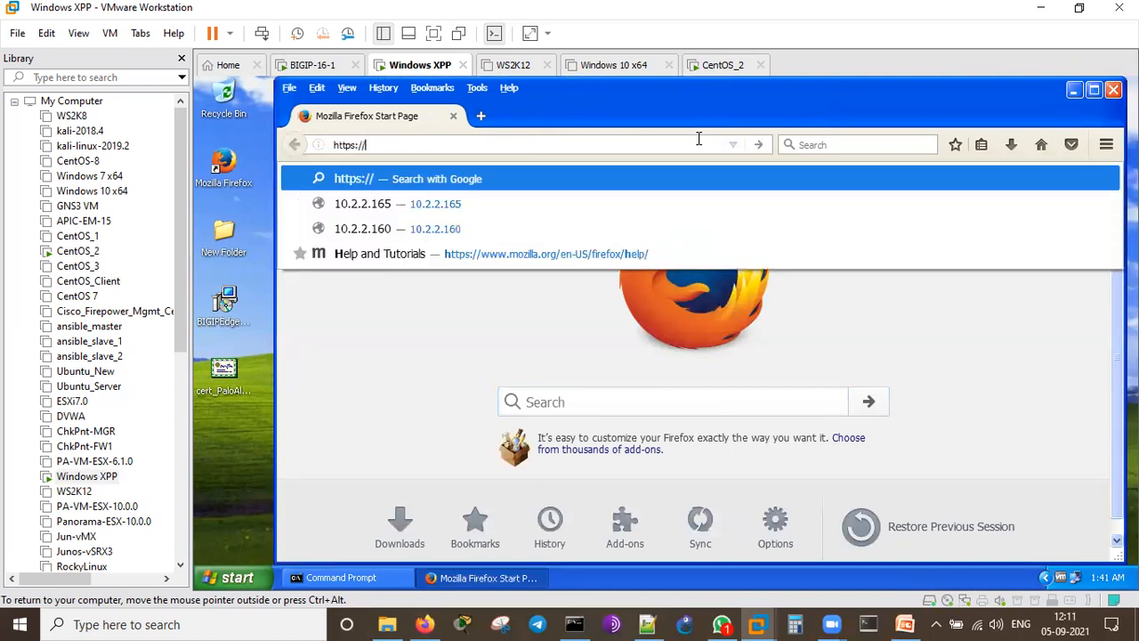
type("10.2.2.1")
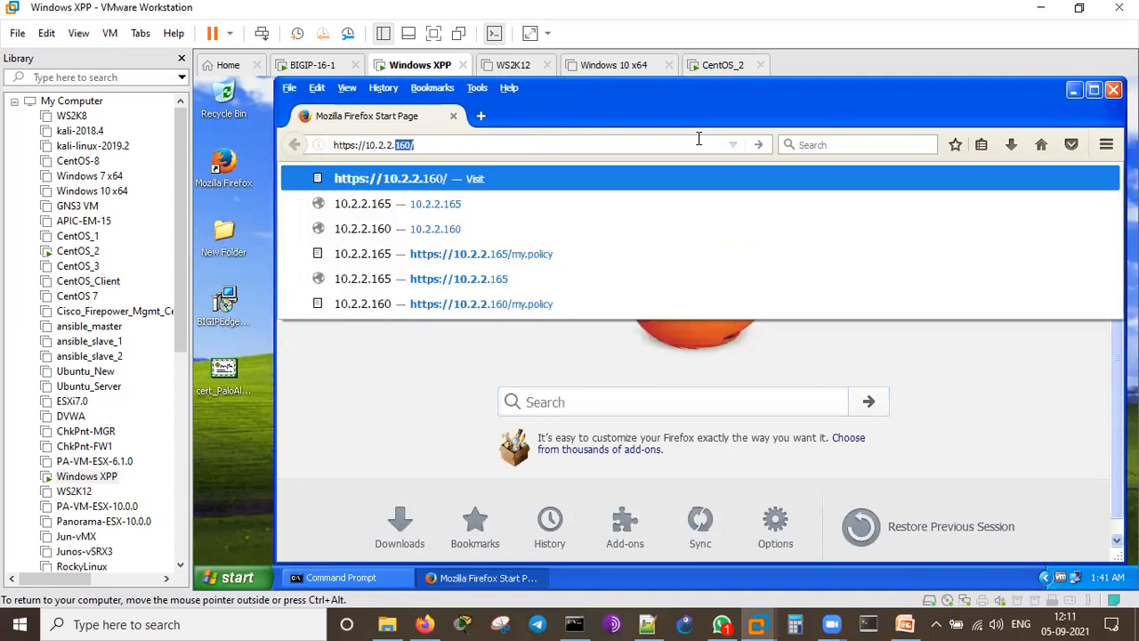
type("80")
key("Return")
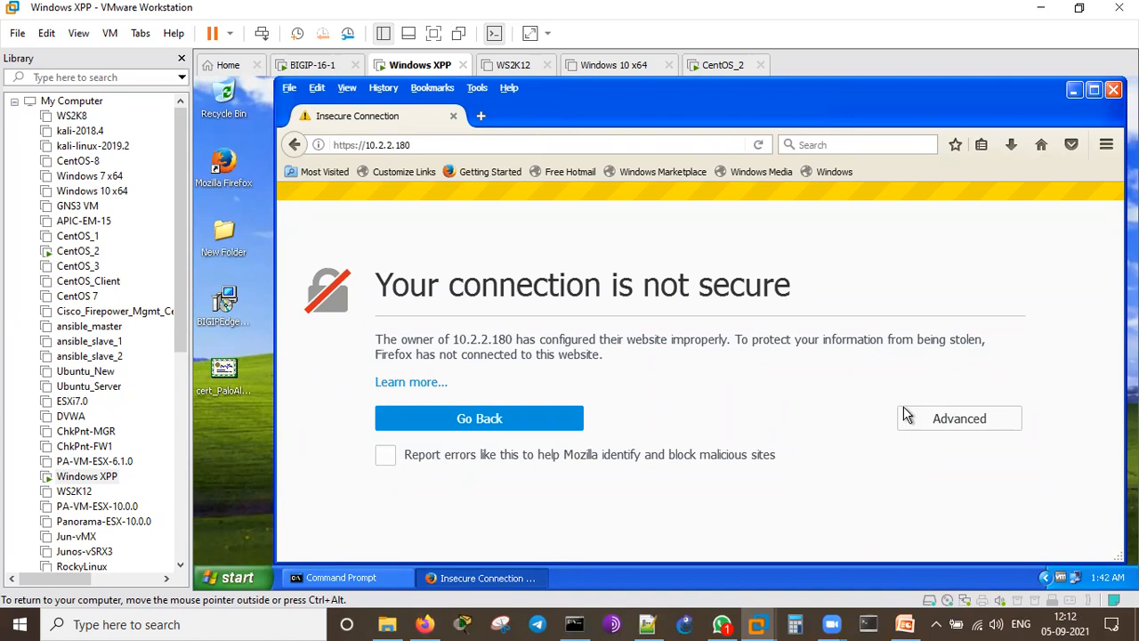
left_click(942, 421)
scroll(942, 505, "down", 2)
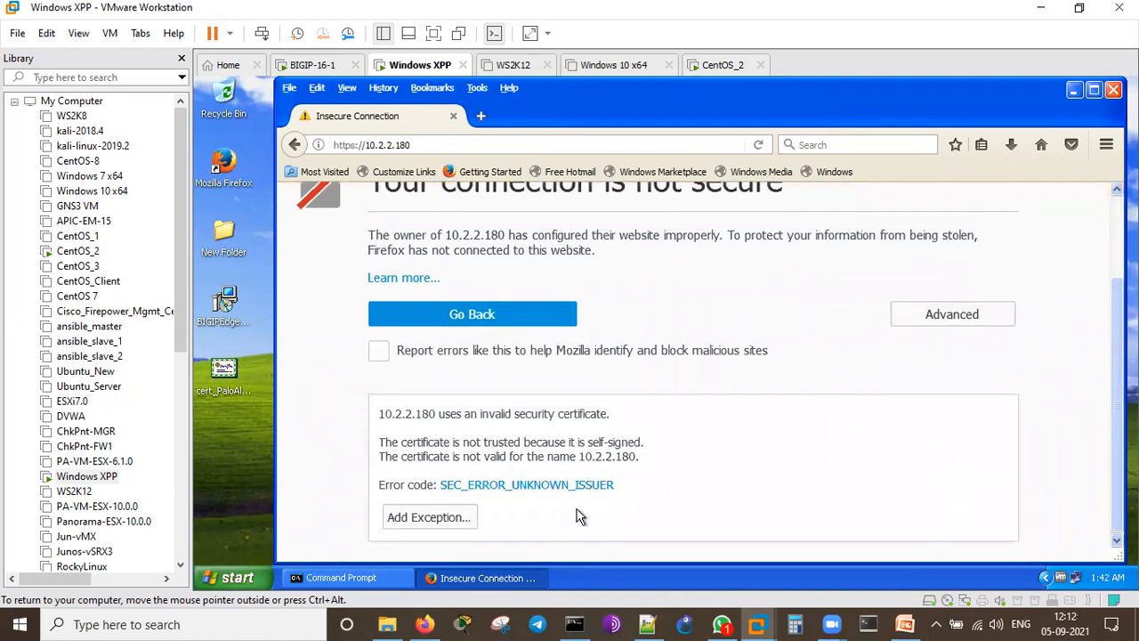
left_click(418, 522)
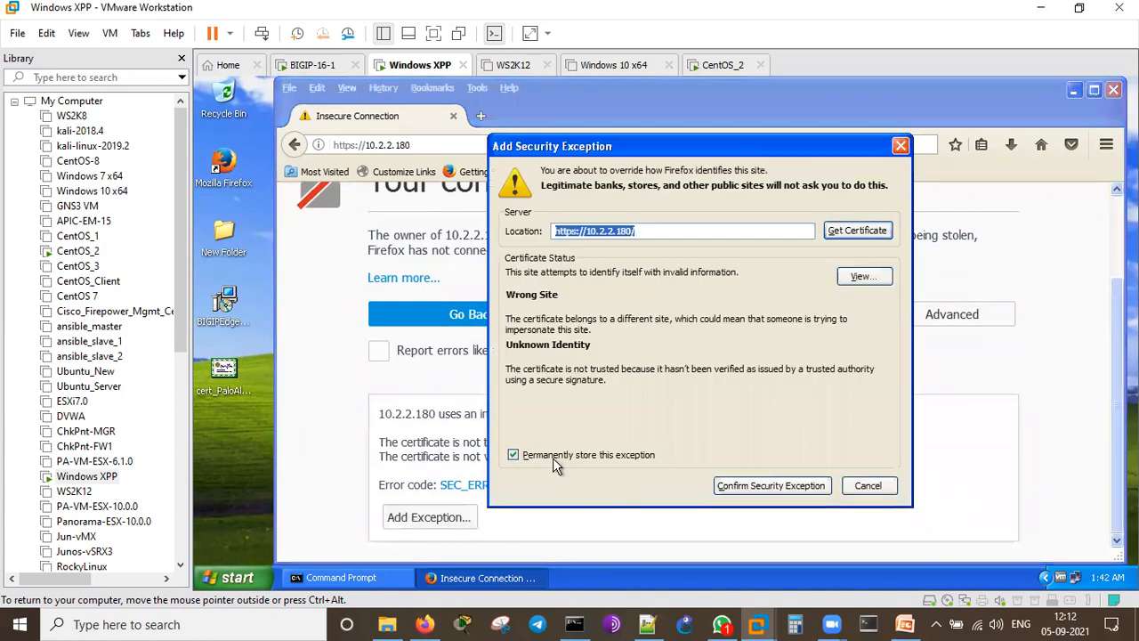
left_click(770, 486)
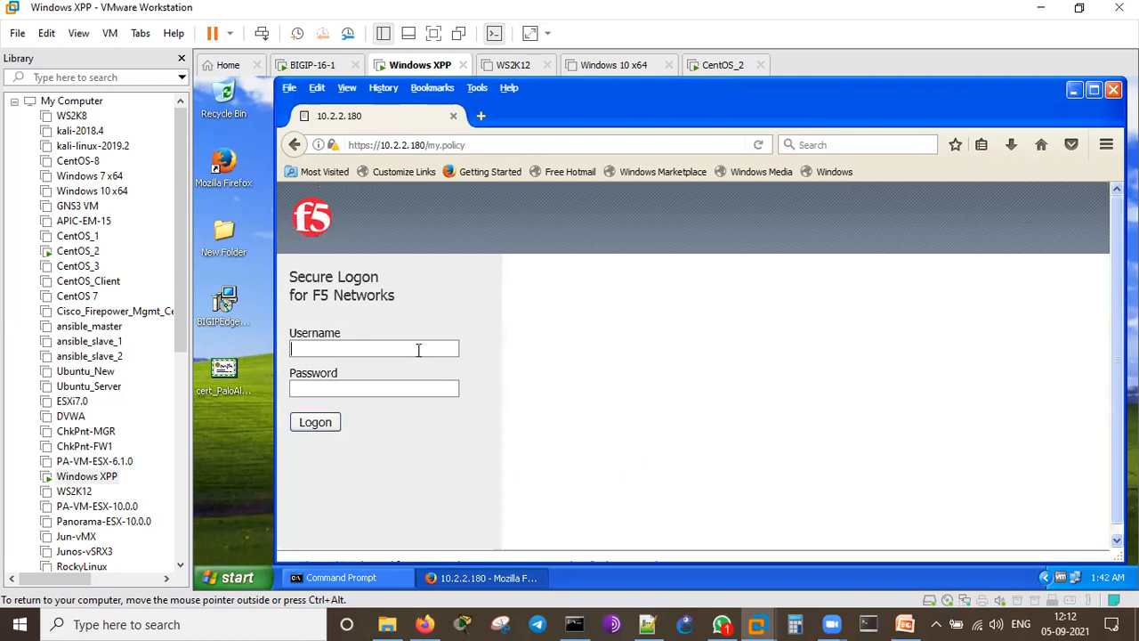
Step: Log on at the F5 Secure Logon page with the administrator username and password
type("admn")
key("BackSpace")
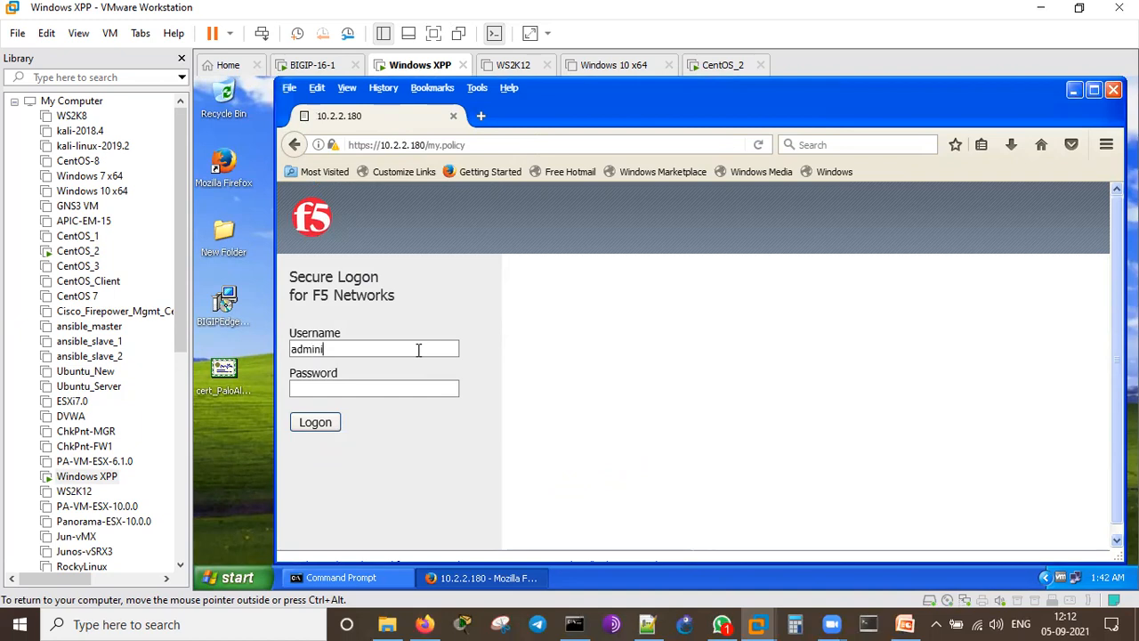
type("trator")
key("Tab")
type("•••••••••")
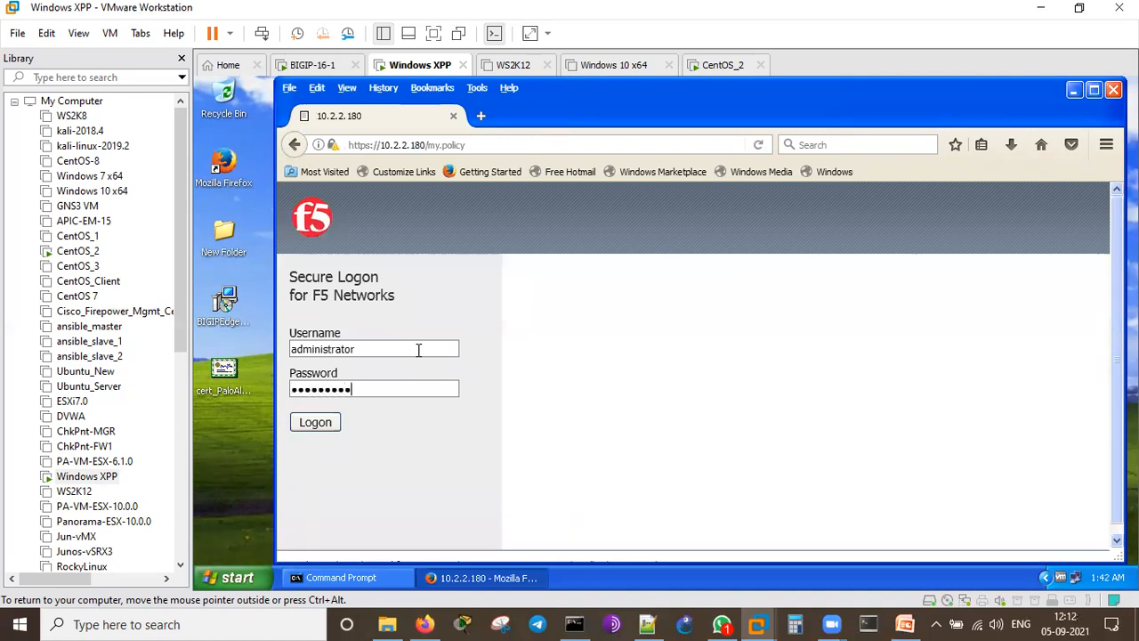
key("BackSpace")
key("BackSpace")
key("BackSpace")
key("BackSpace")
key("BackSpace")
key("BackSpace")
key("BackSpace")
key("BackSpace")
type("••••••••")
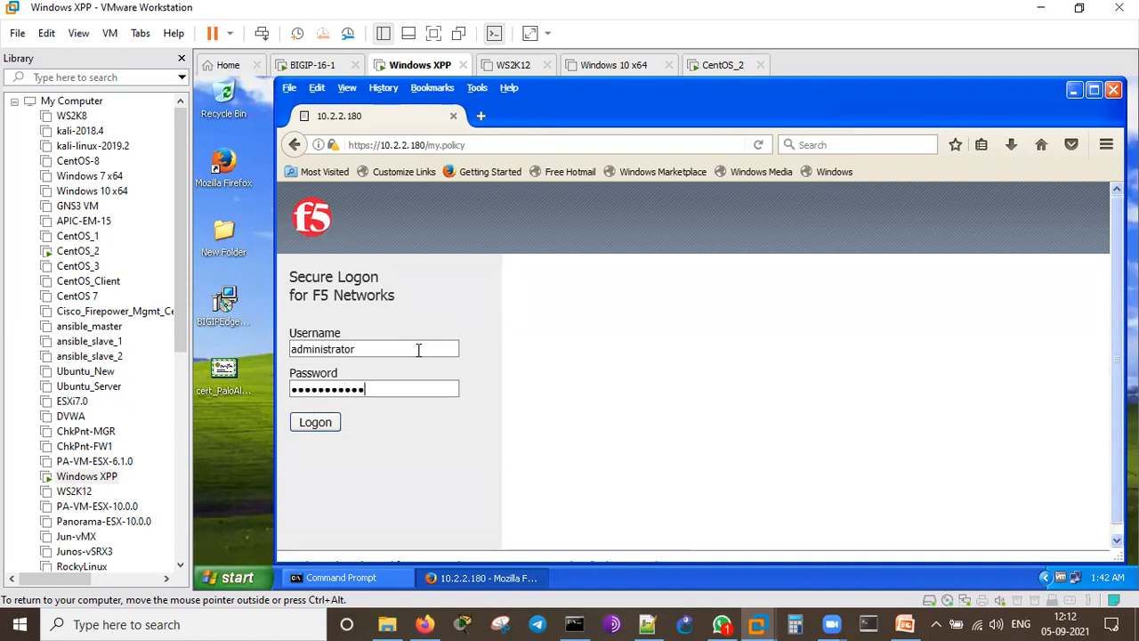
left_click(321, 421)
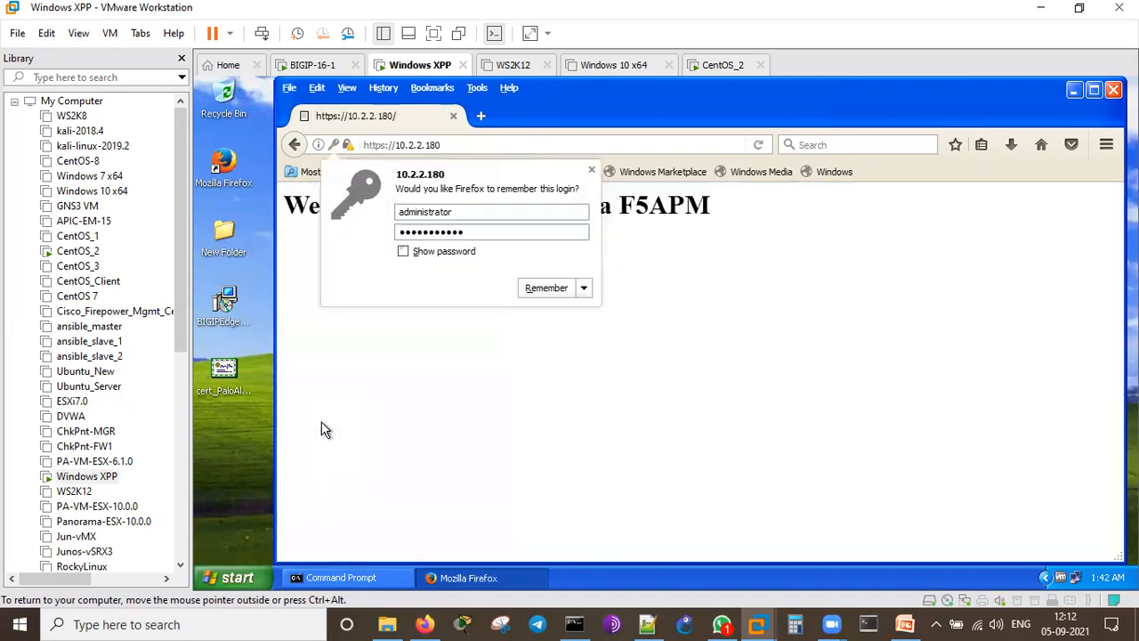
Step: Remember the login, check the 'Welcome to WebServer-2 via F5APM' page, and return to BIG-IP
left_click(539, 290)
left_click_drag(295, 205, 719, 203)
left_click(726, 317)
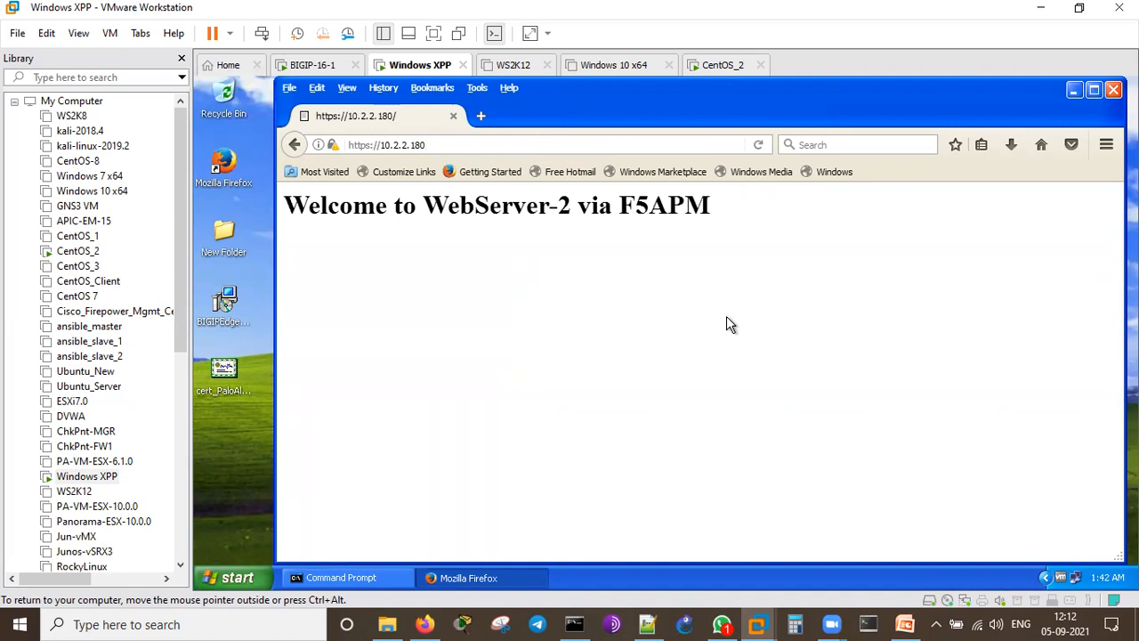
left_click(424, 624)
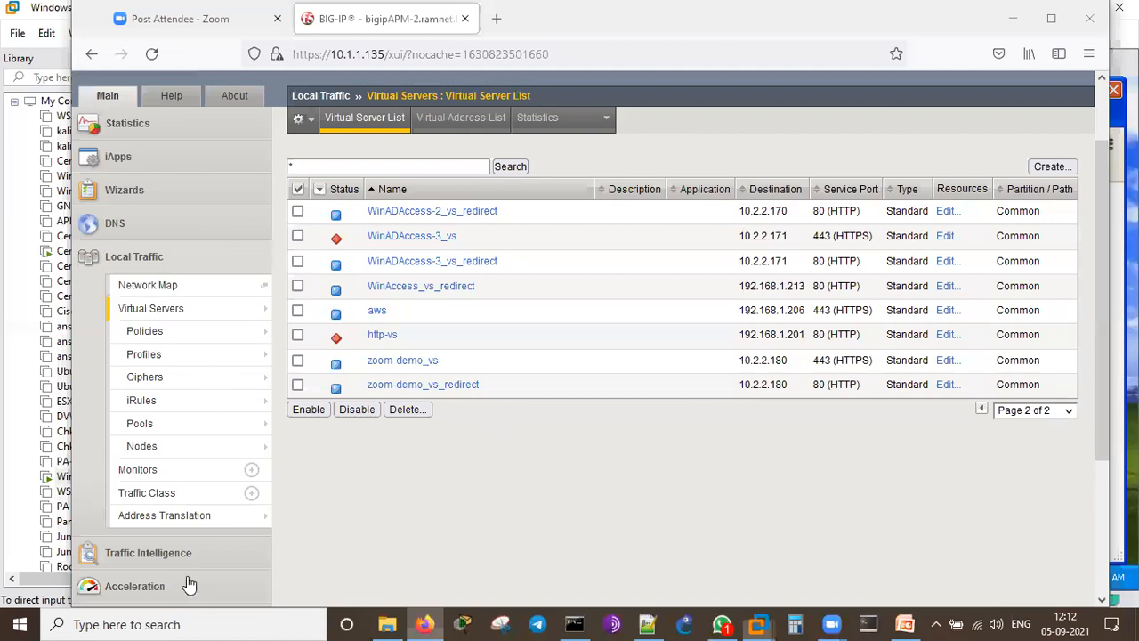
Step: Go to Access > Profiles/Policies > Access Profiles and edit zoom-demo's per-session policy
scroll(231, 448, "down", 3)
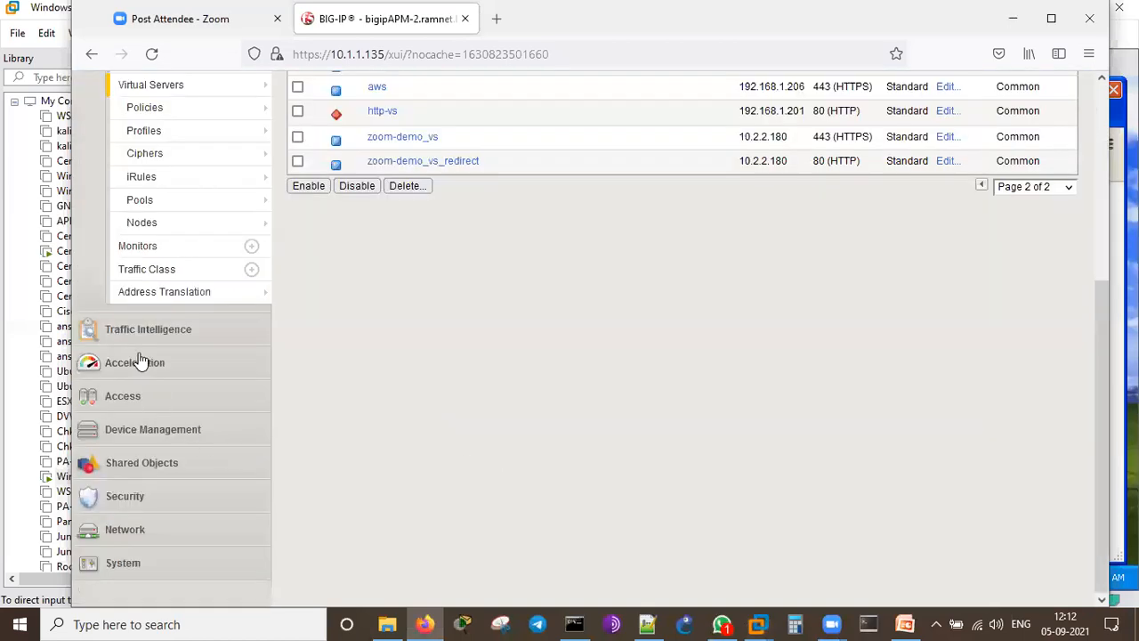
left_click(153, 399)
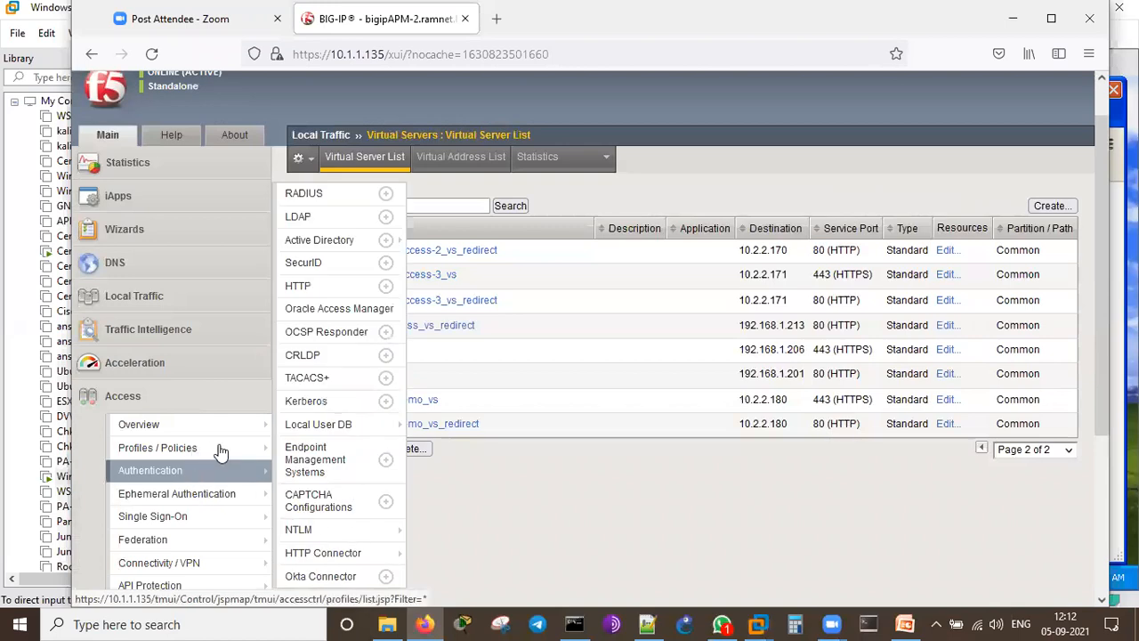
mouse_move(219, 449)
left_click(313, 461)
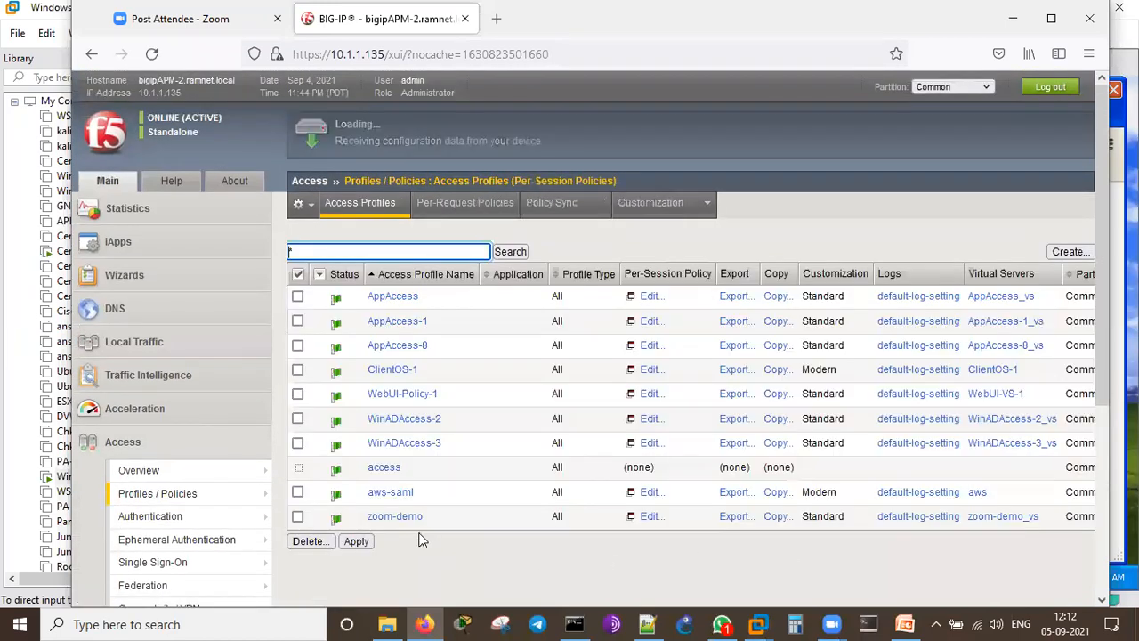
left_click(650, 516)
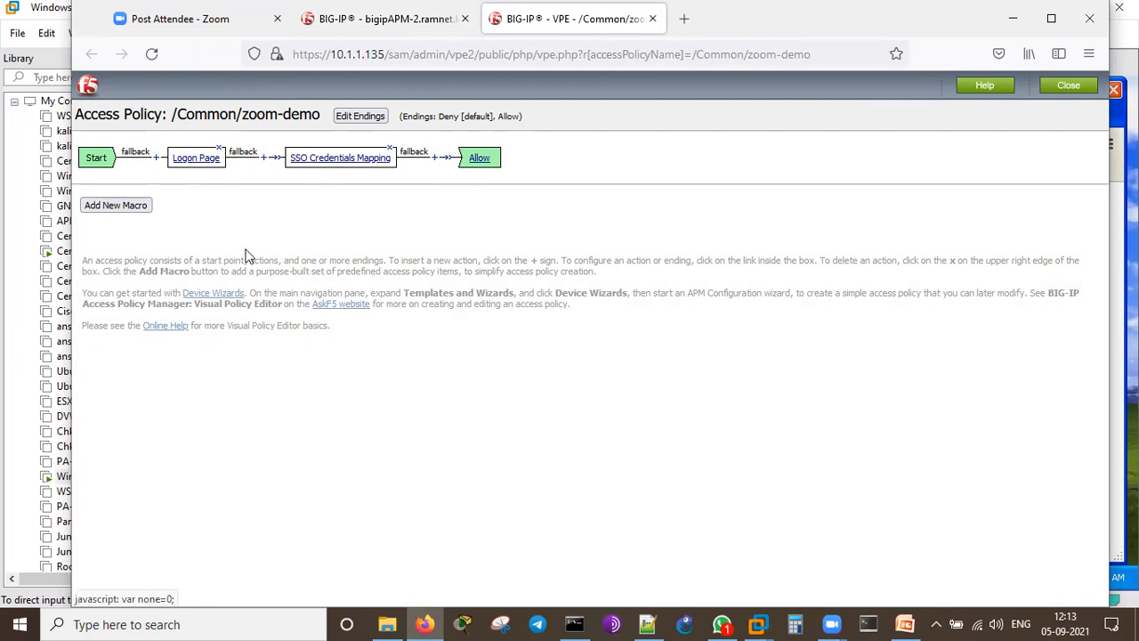
Step: Inspect the Logon Page and SSO Credentials Mapping items unchanged, then return to the Windows XPP VM
left_click(197, 160)
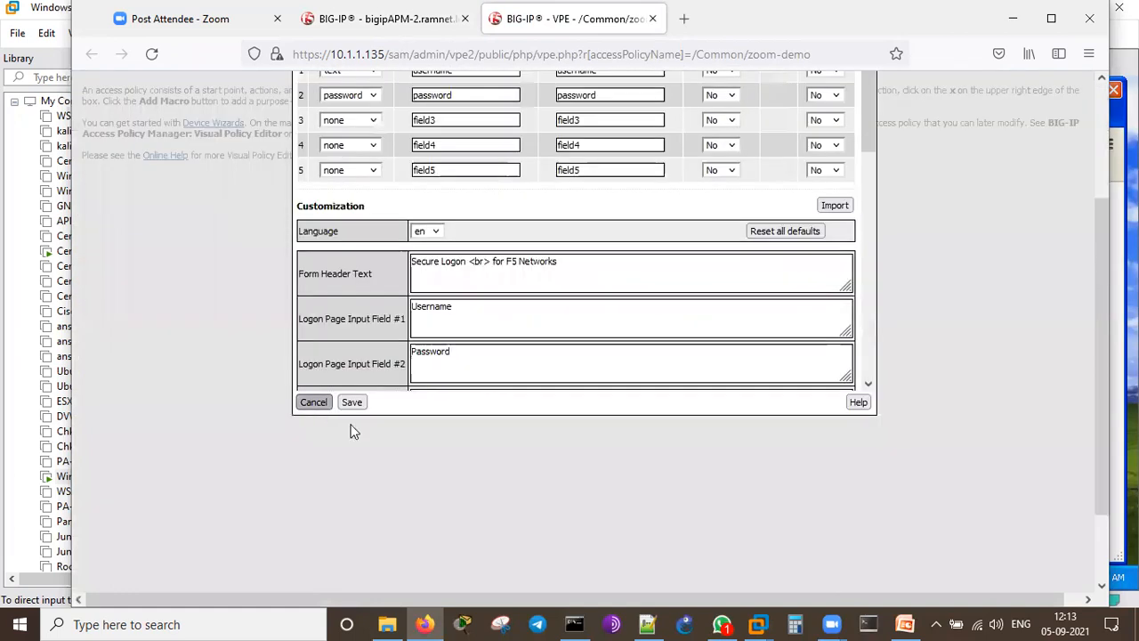
left_click(351, 401)
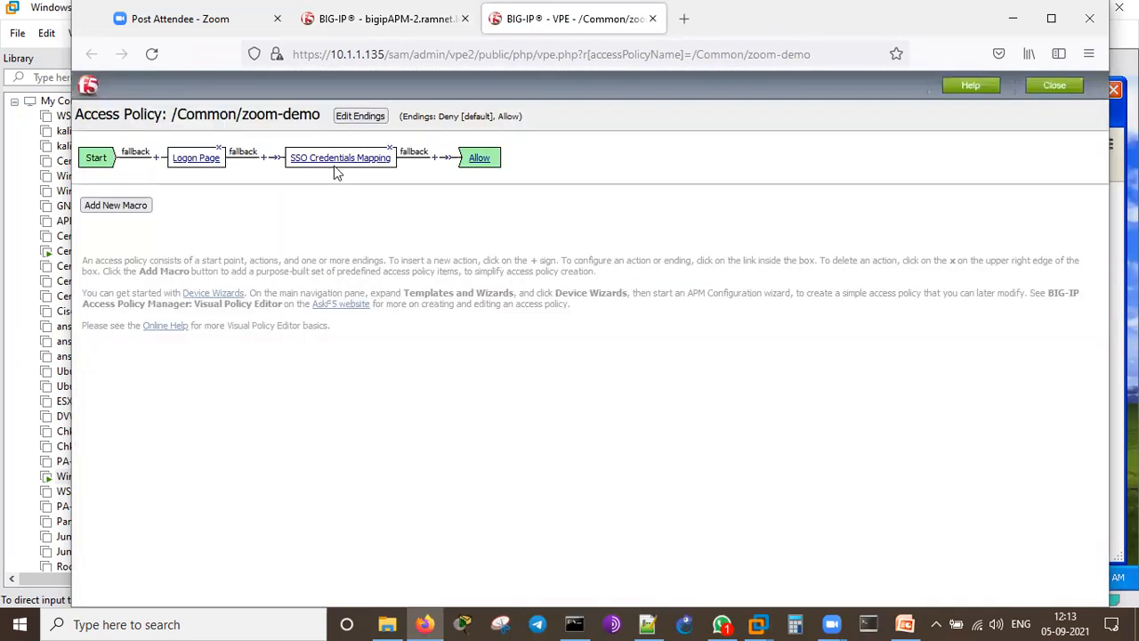
left_click(335, 162)
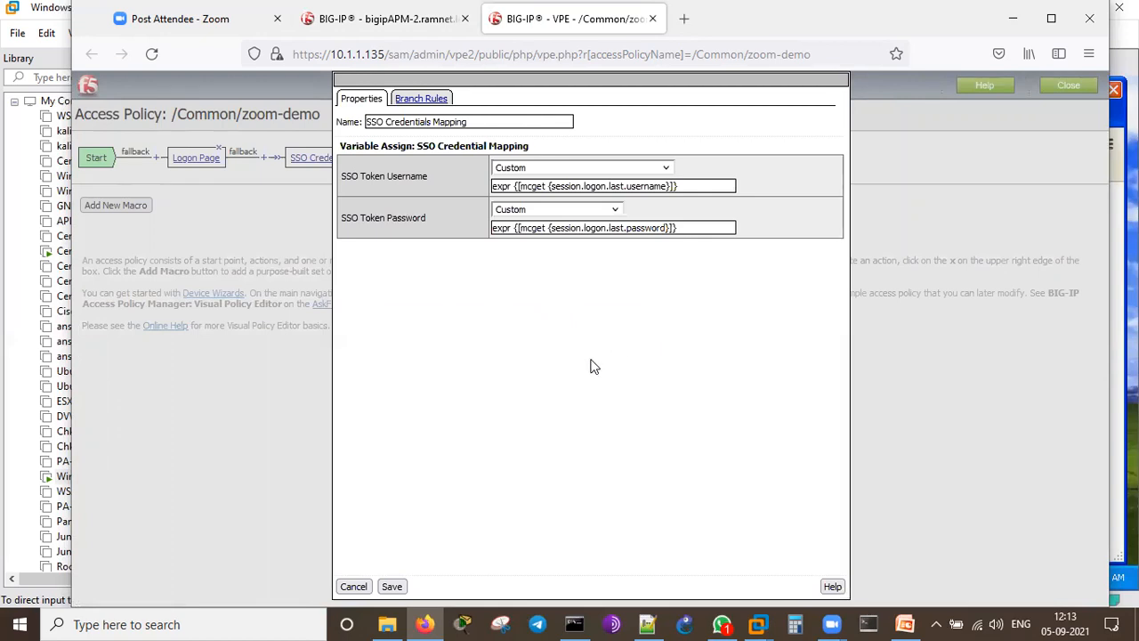
left_click(356, 585)
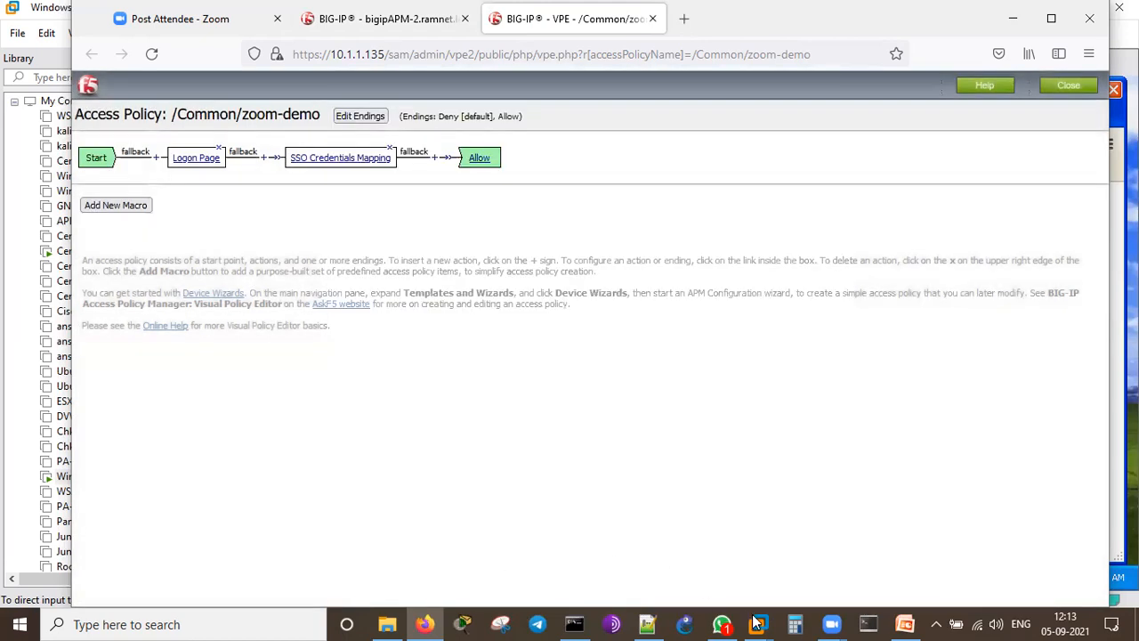
left_click(756, 622)
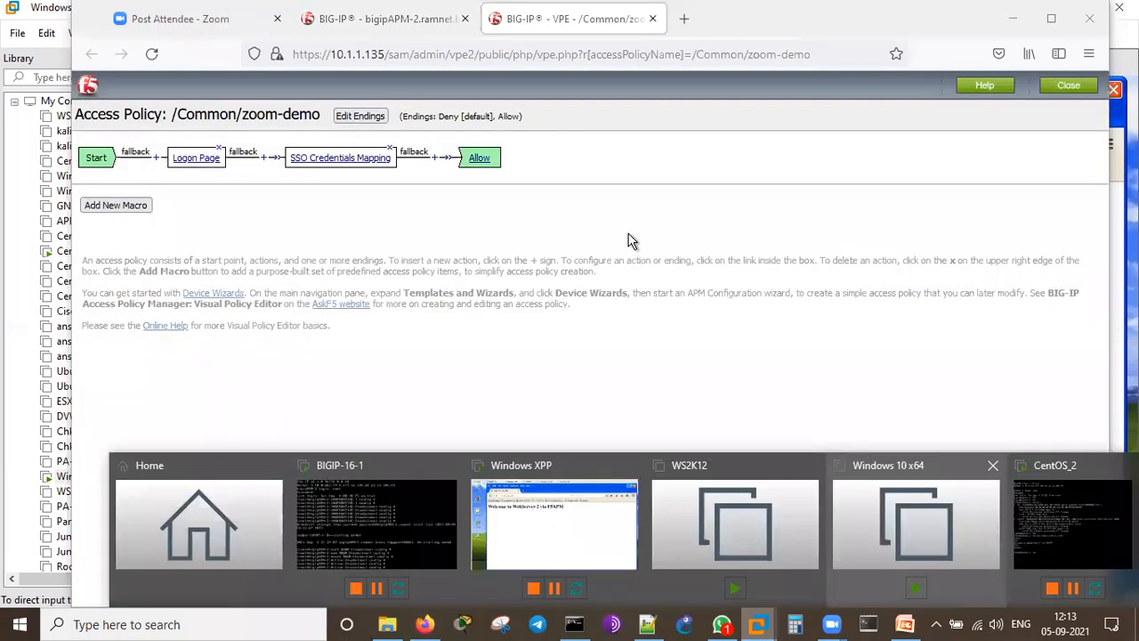
left_click(530, 544)
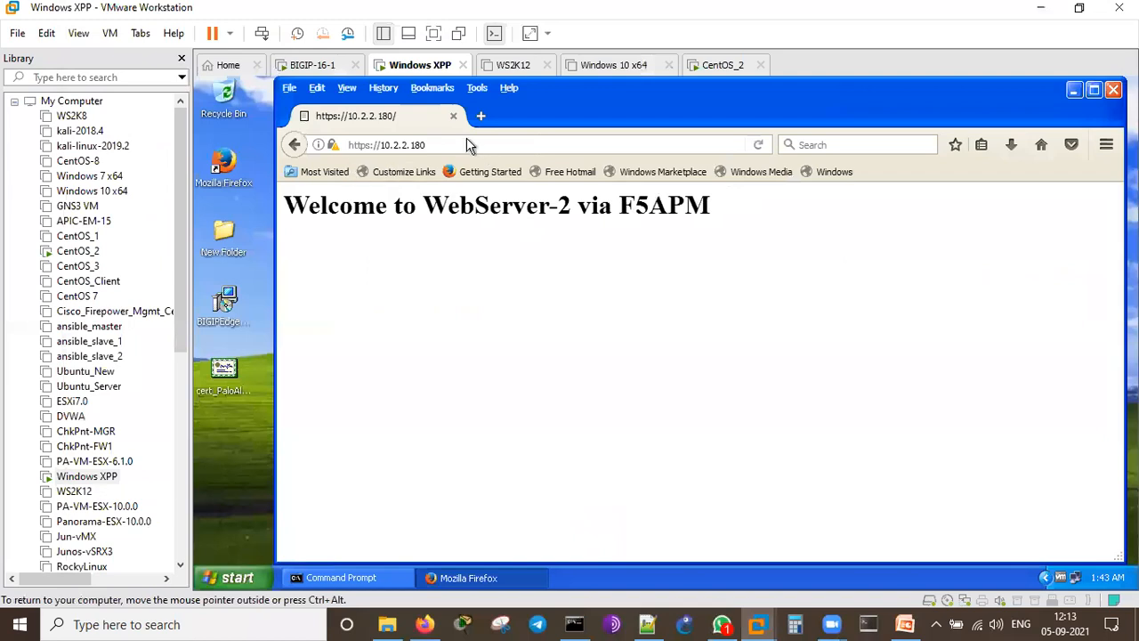
Step: Clear all of the guest Firefox's recent browsing history
left_click(1103, 145)
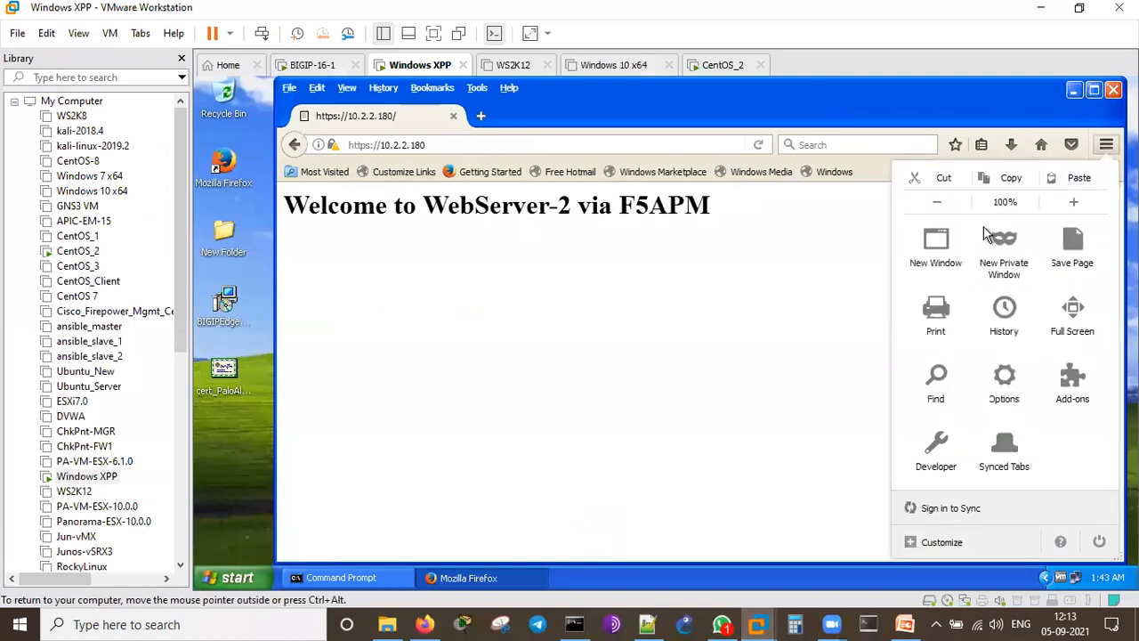
key("ctrl+shift+Delete")
left_click(734, 480)
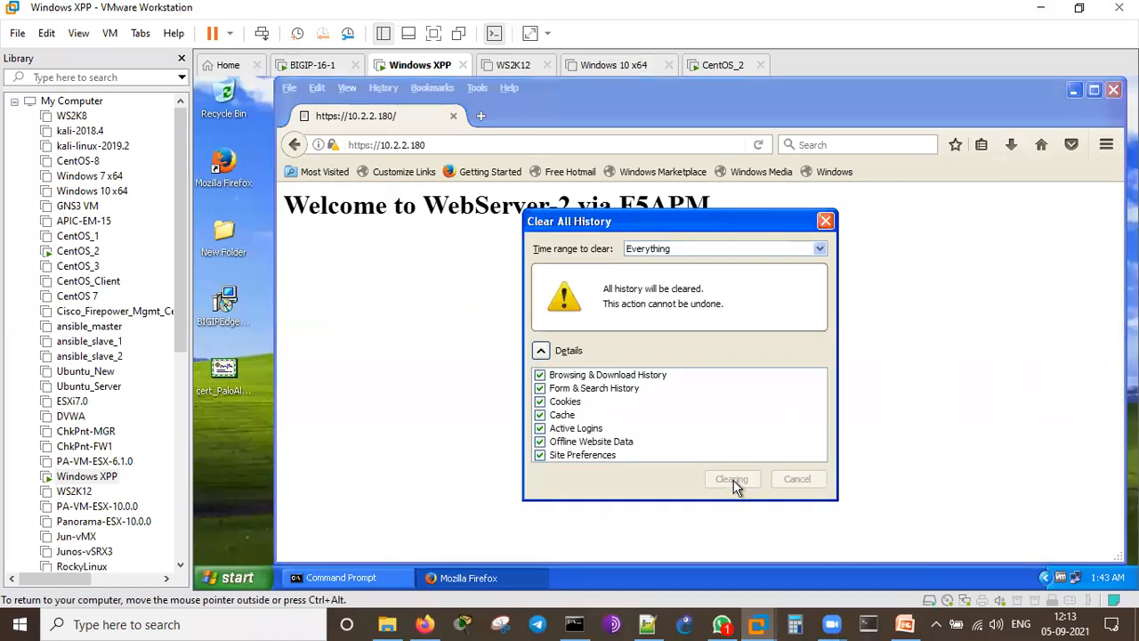
left_click(1106, 145)
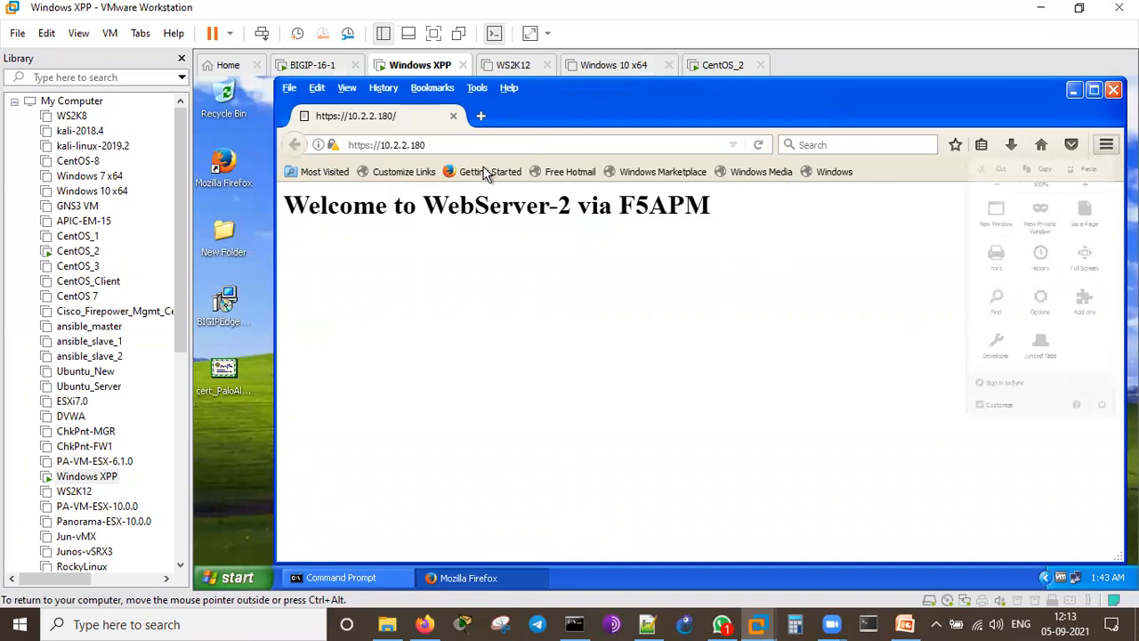
type("https://10.2.2.1")
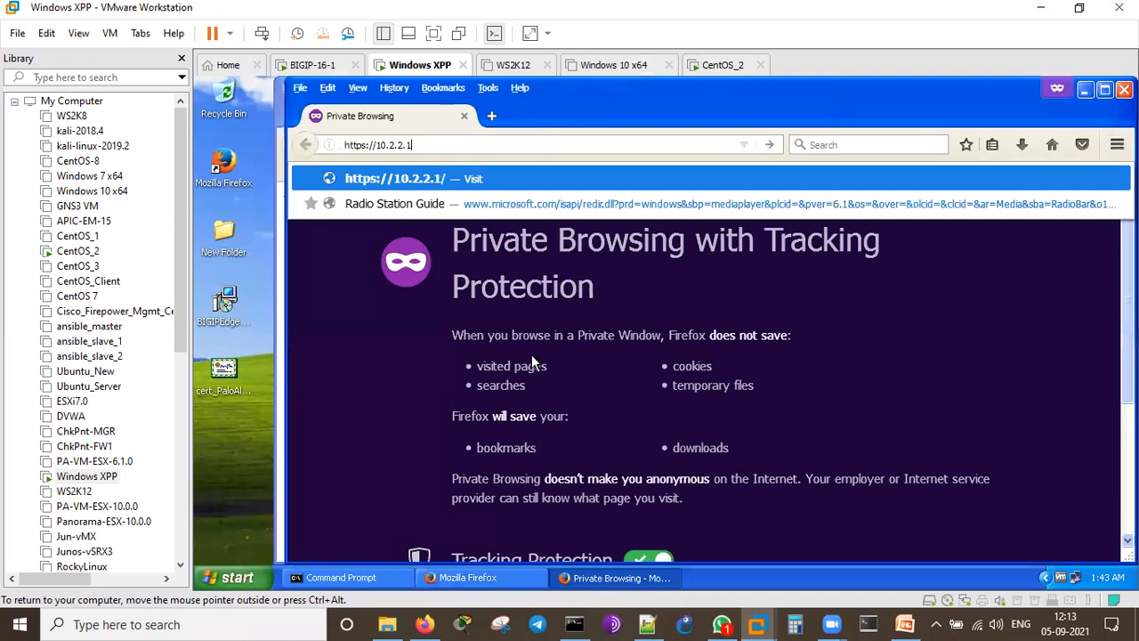
type("80")
key("Return")
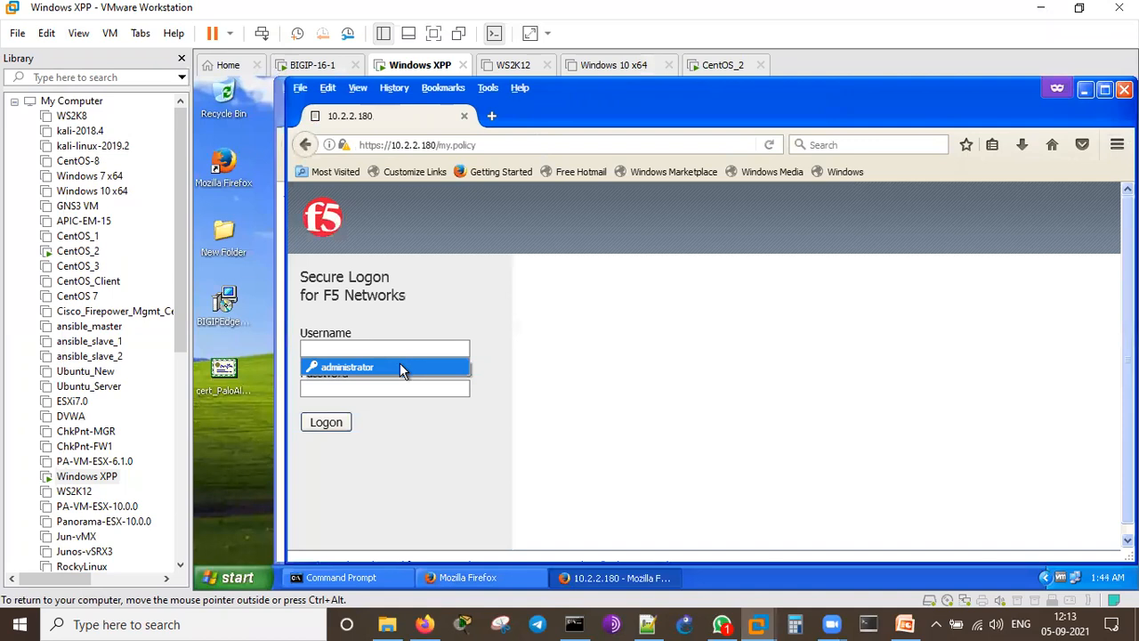
key("Return")
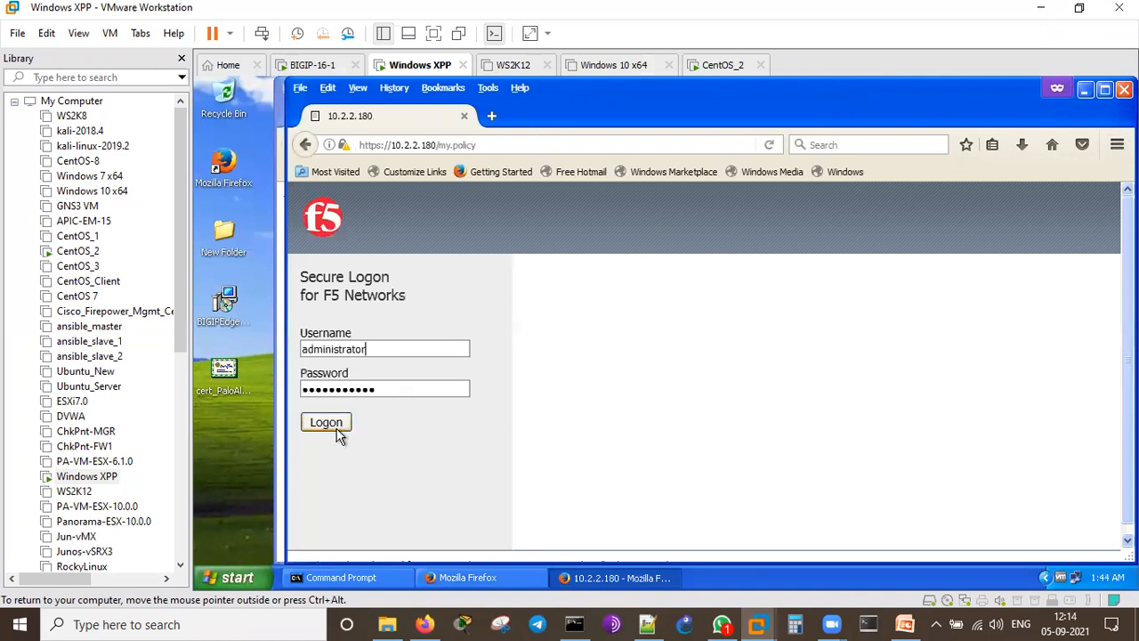
left_click(339, 431)
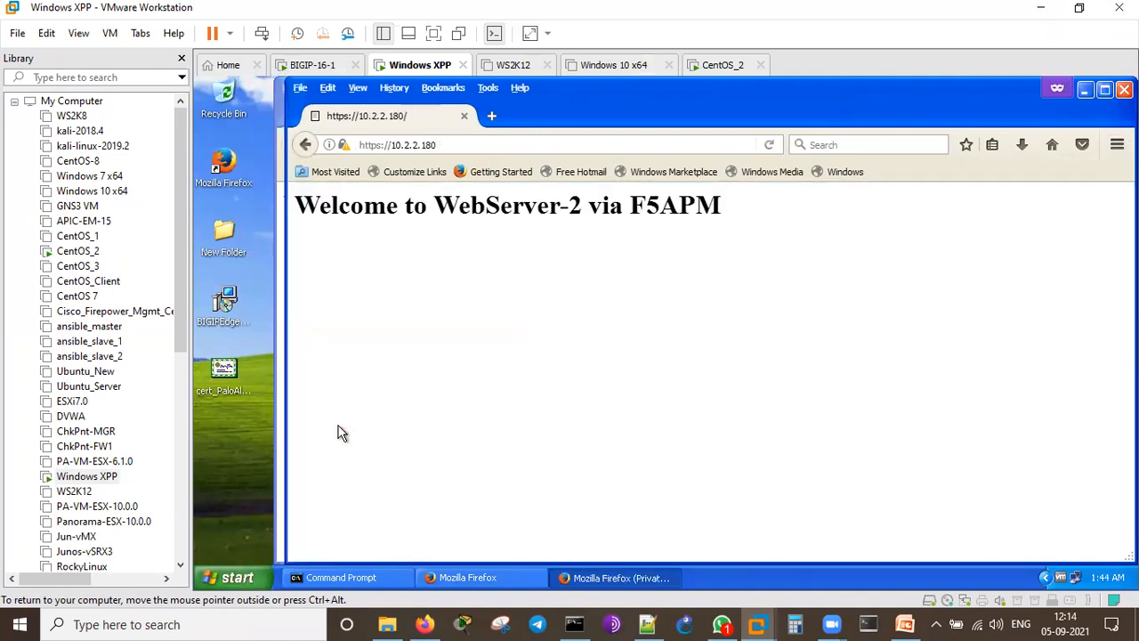
left_click_drag(298, 203, 844, 257)
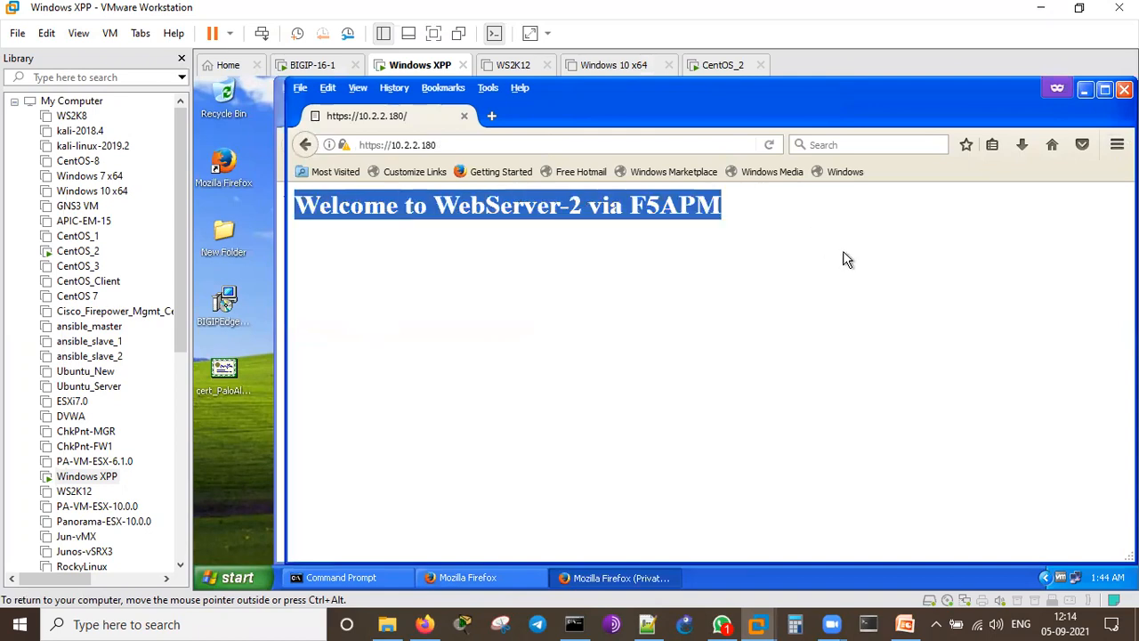
left_click(896, 293)
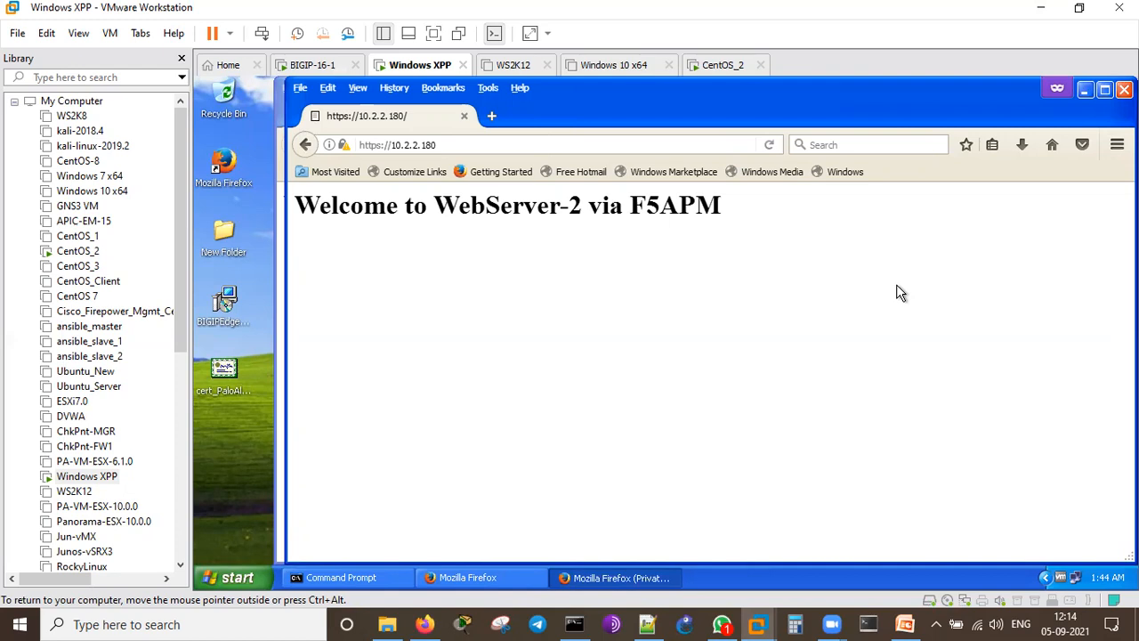
left_click(426, 623)
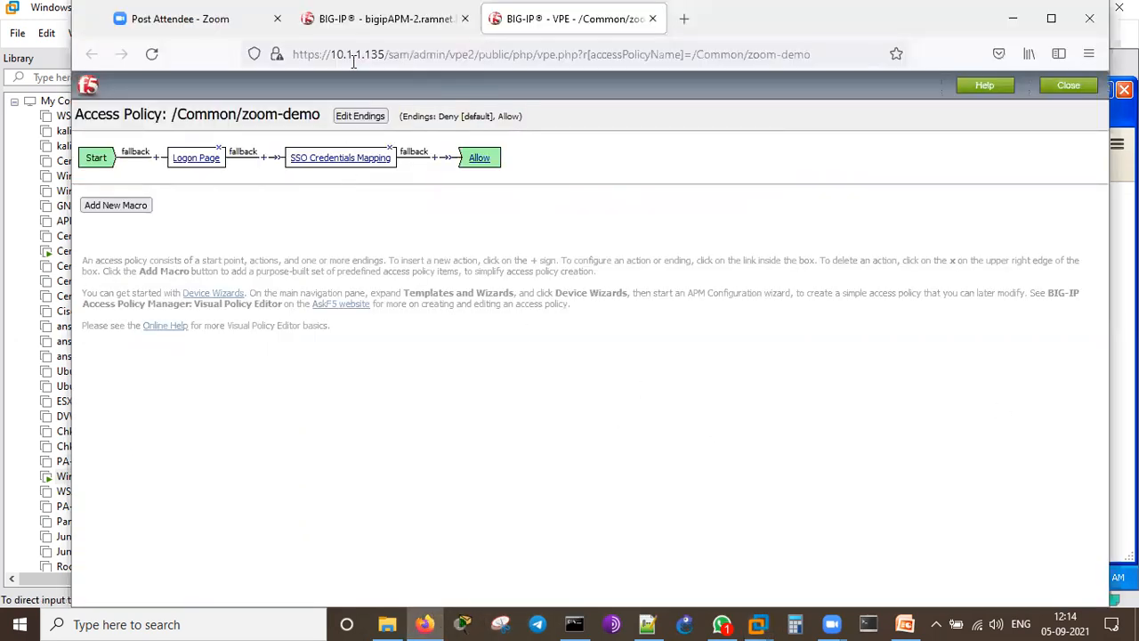
Step: Glance at the WinADAccess-2 policy, then open the ClientOS-1 access policy in the editor
left_click(383, 19)
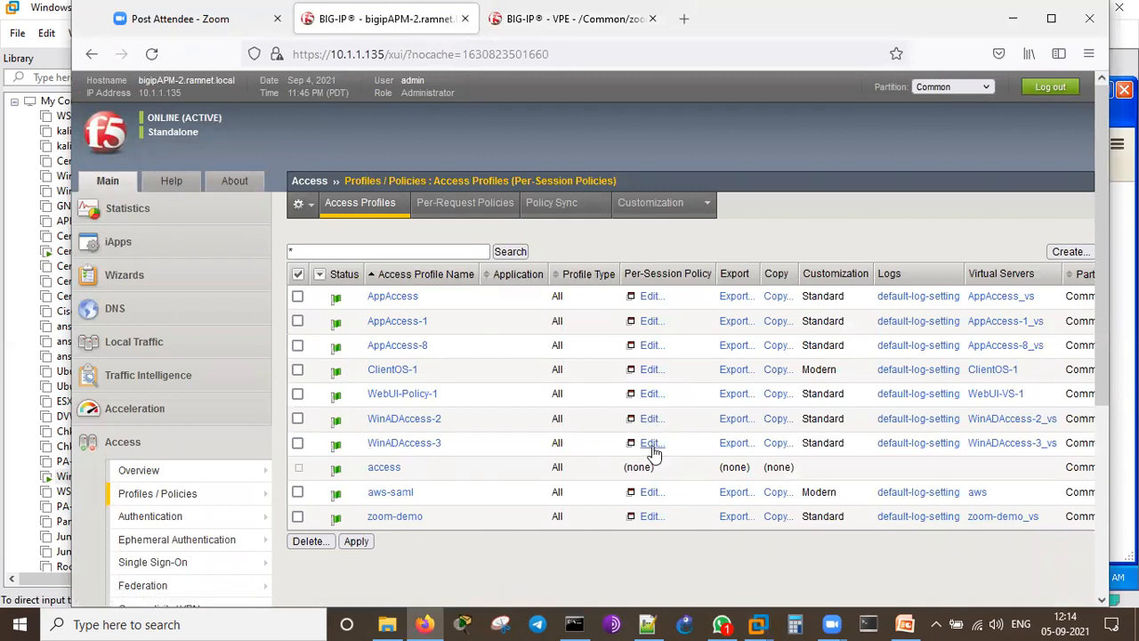
left_click(648, 420)
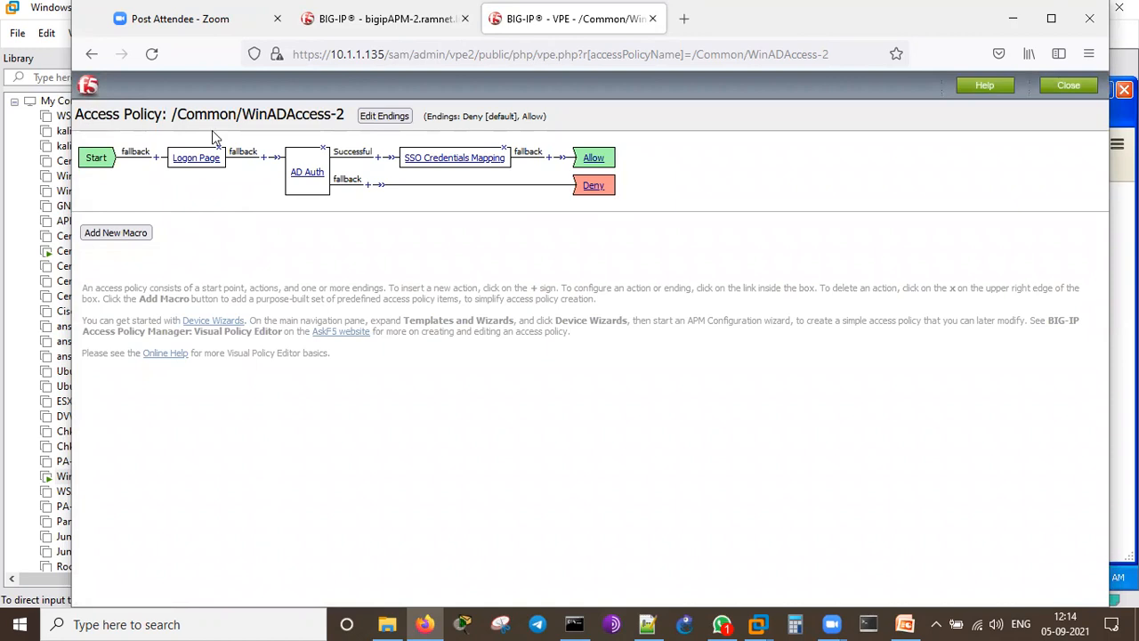
left_click(309, 28)
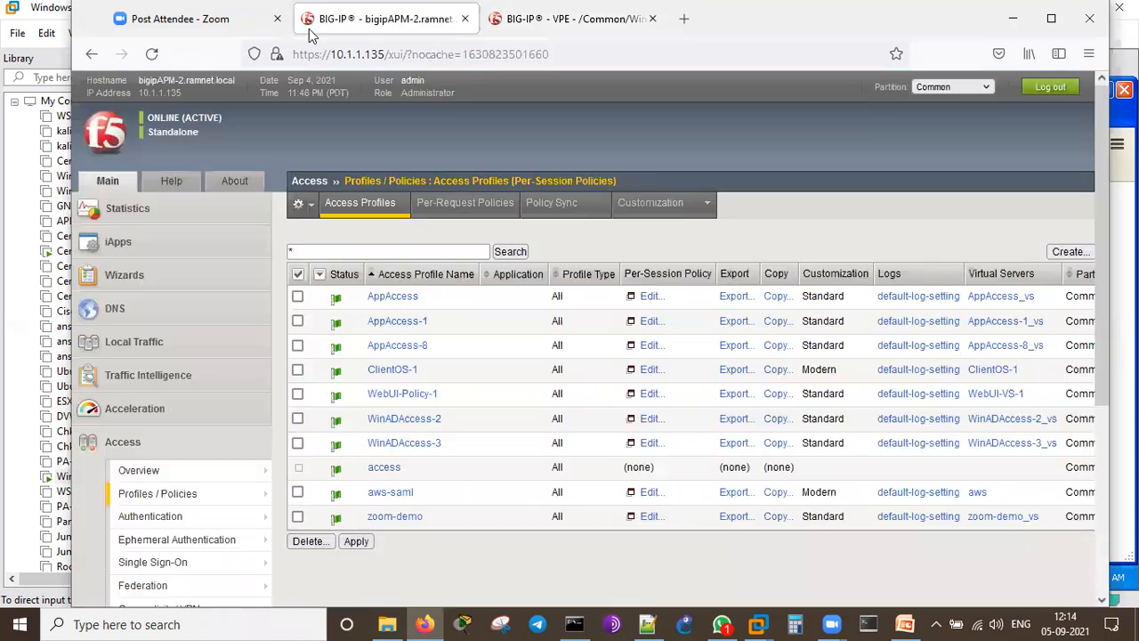
left_click(651, 378)
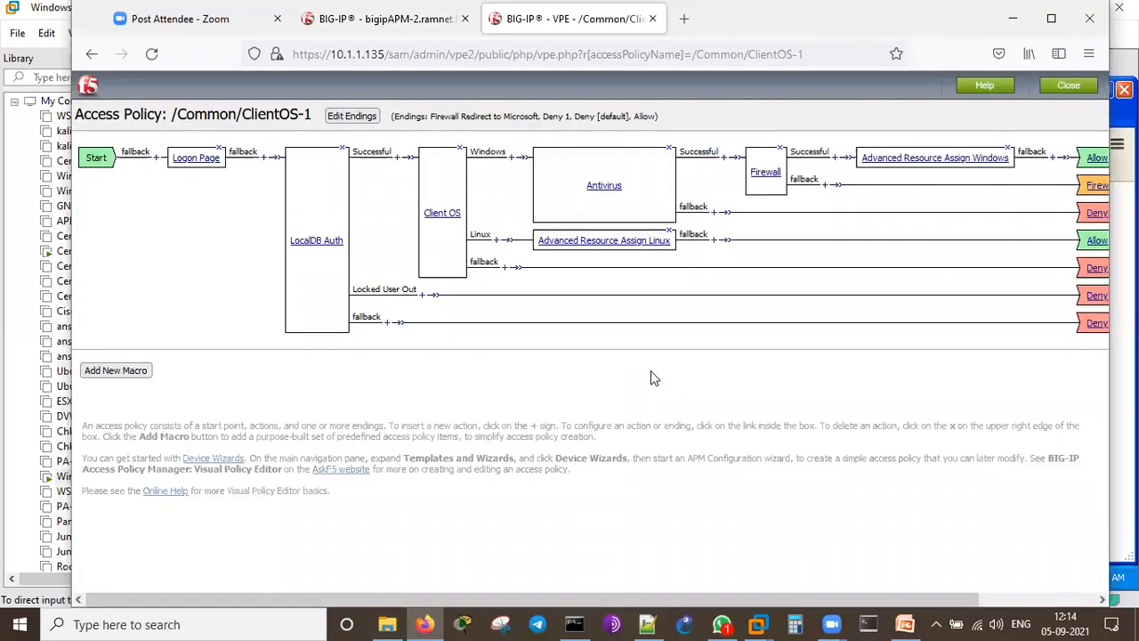
left_click(230, 623)
type("ma")
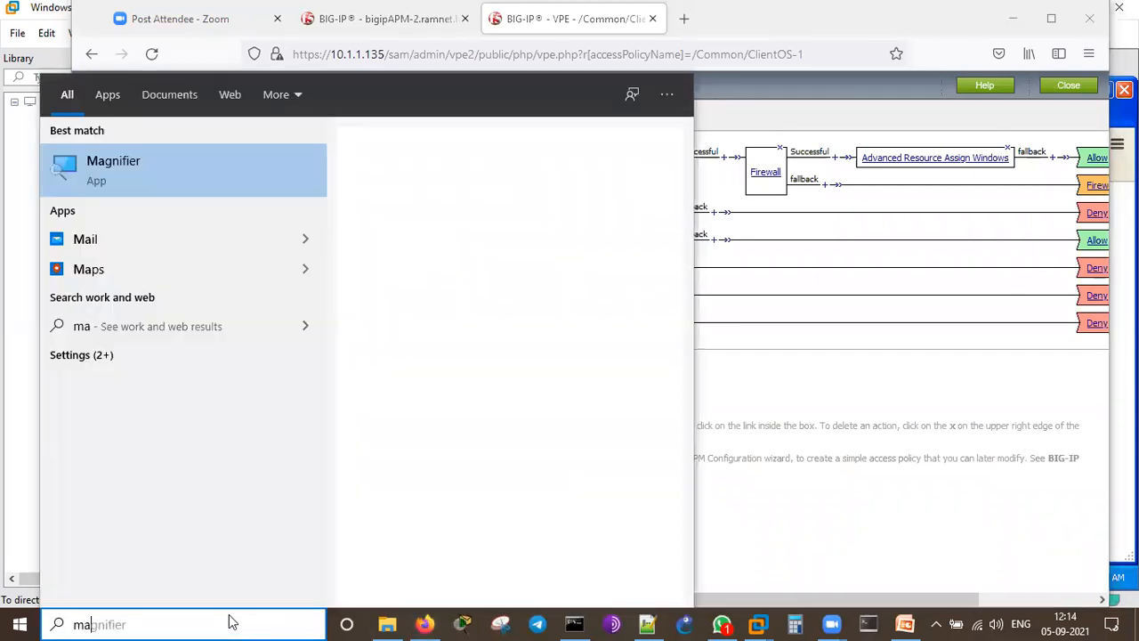
type("gnif")
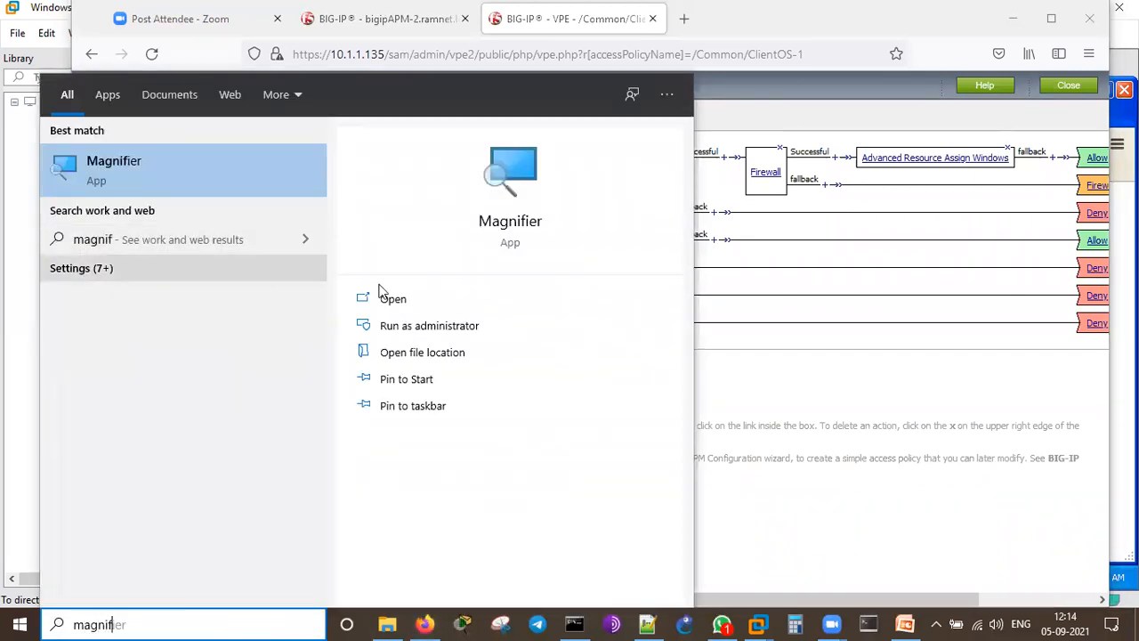
left_click(405, 301)
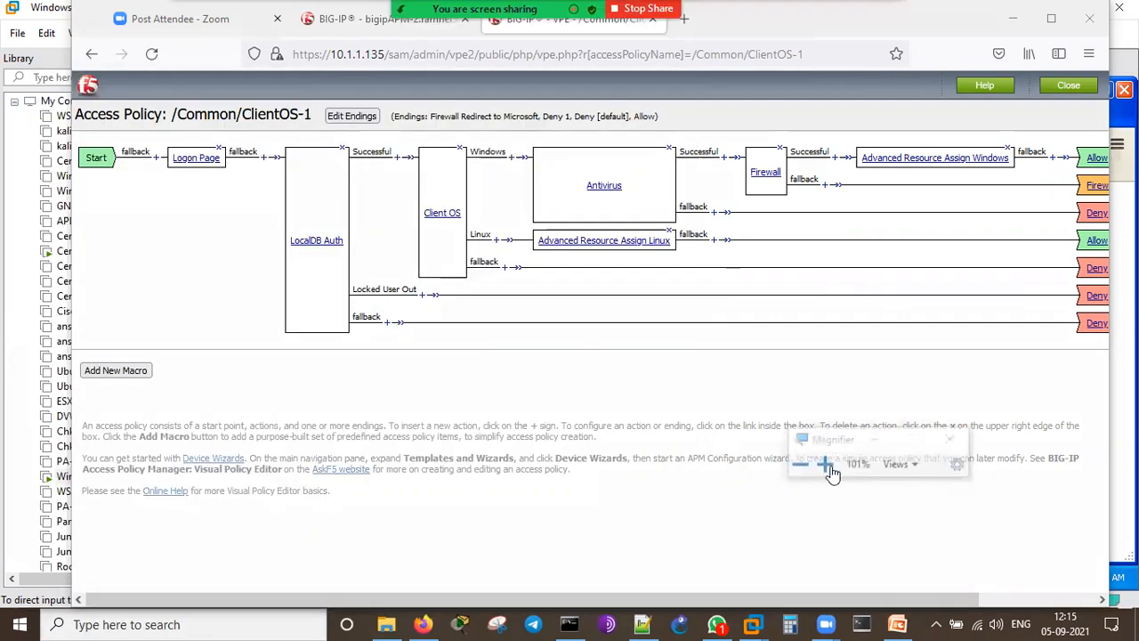
left_click(826, 464)
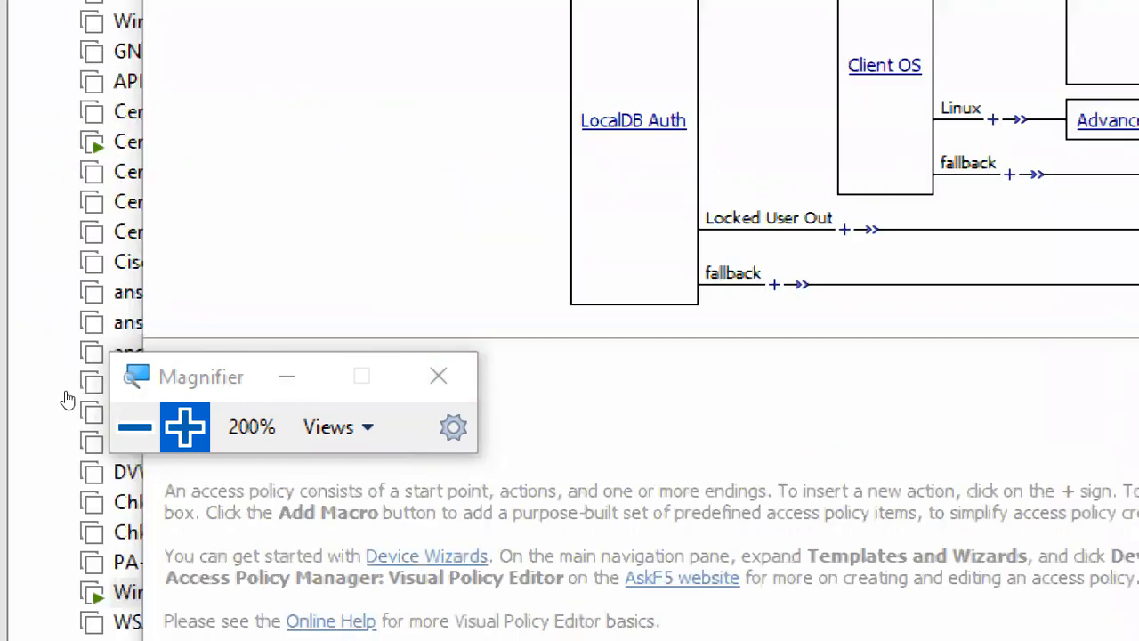
key("super+minus")
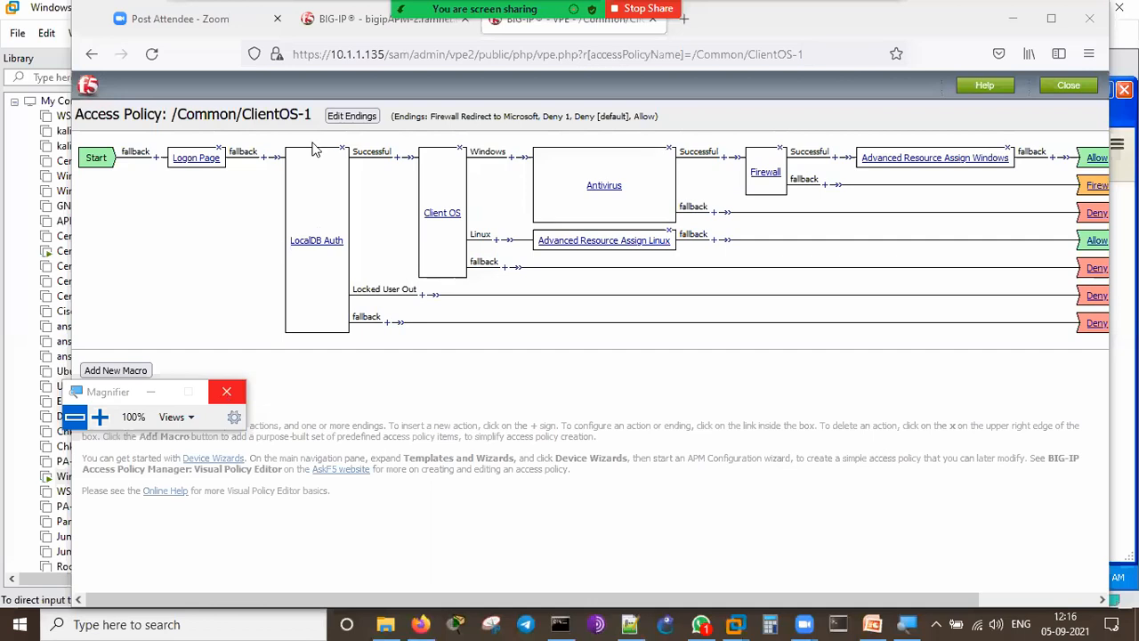
key("super+Escape")
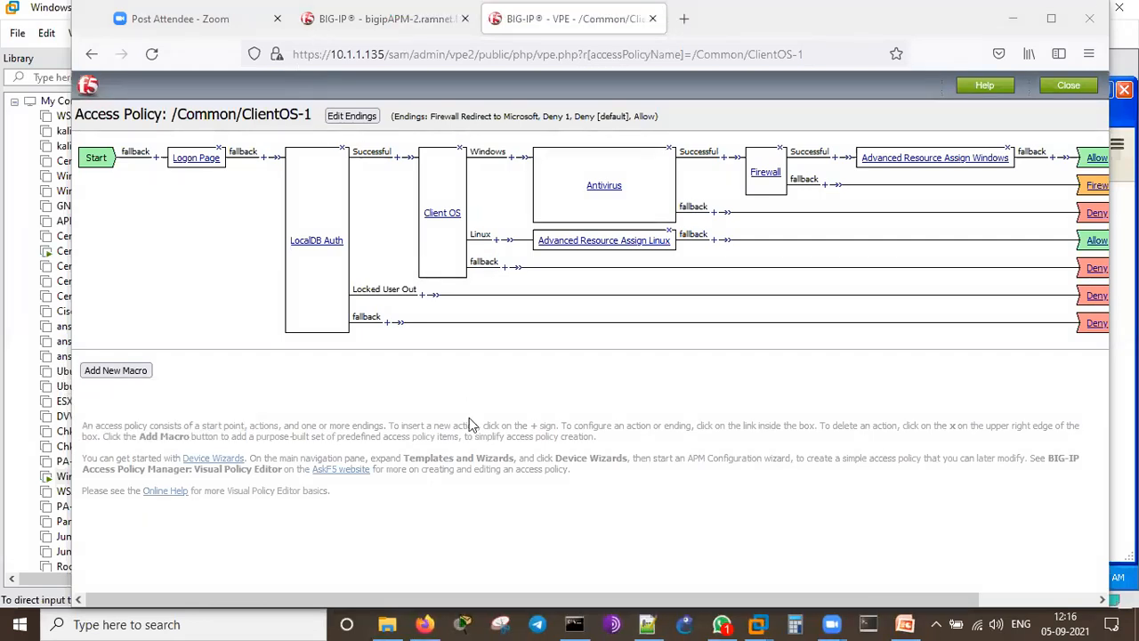
Step: Open the zoom-demo_vs virtual server from page 2 of the Local Traffic Virtual Server List
key("ctrl+shift+Tab")
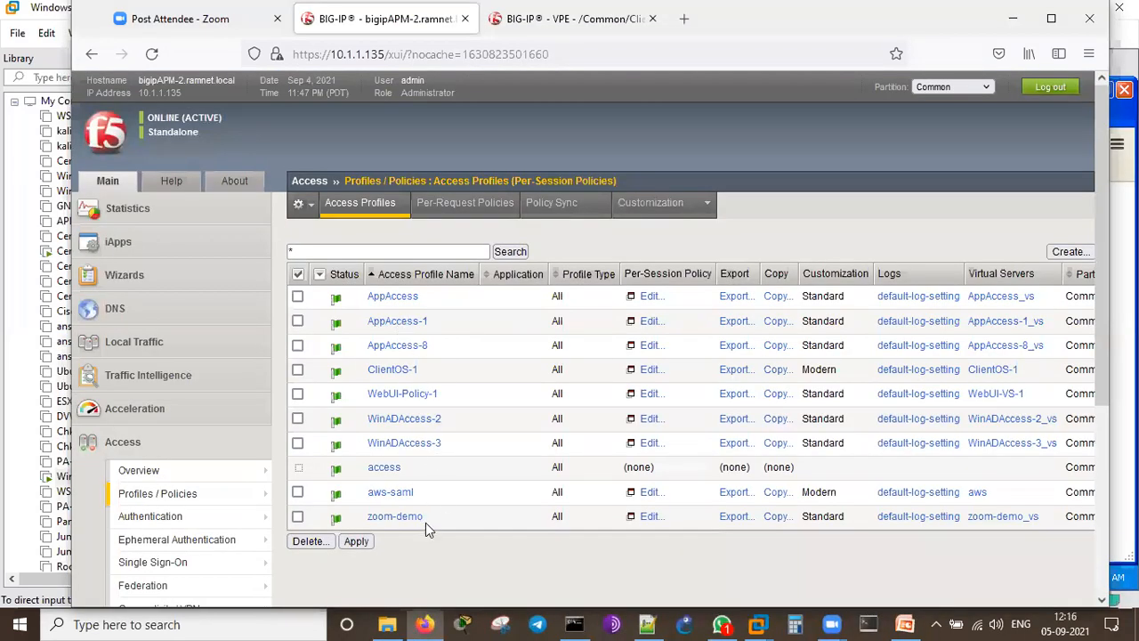
scroll(427, 529, "down", 5)
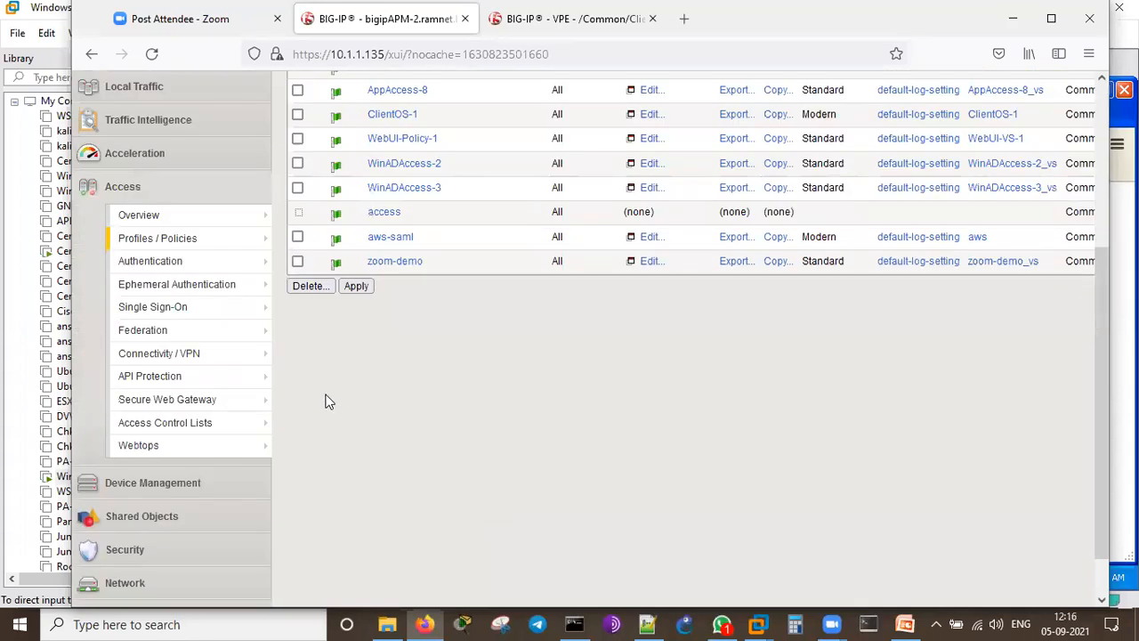
left_click(188, 92)
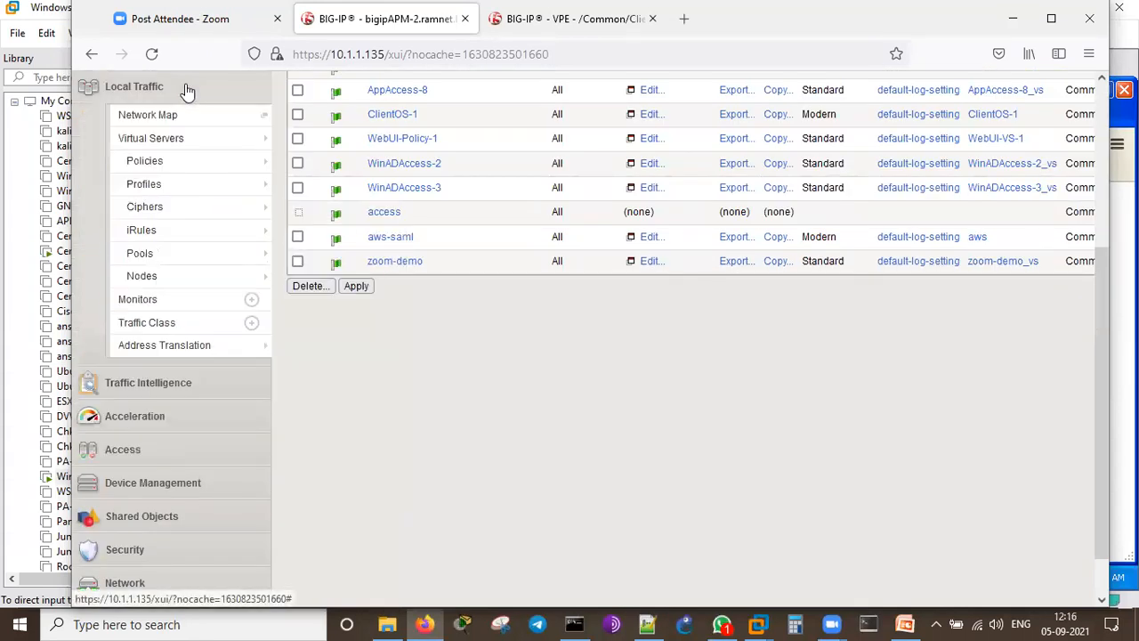
mouse_move(178, 154)
left_click(289, 139)
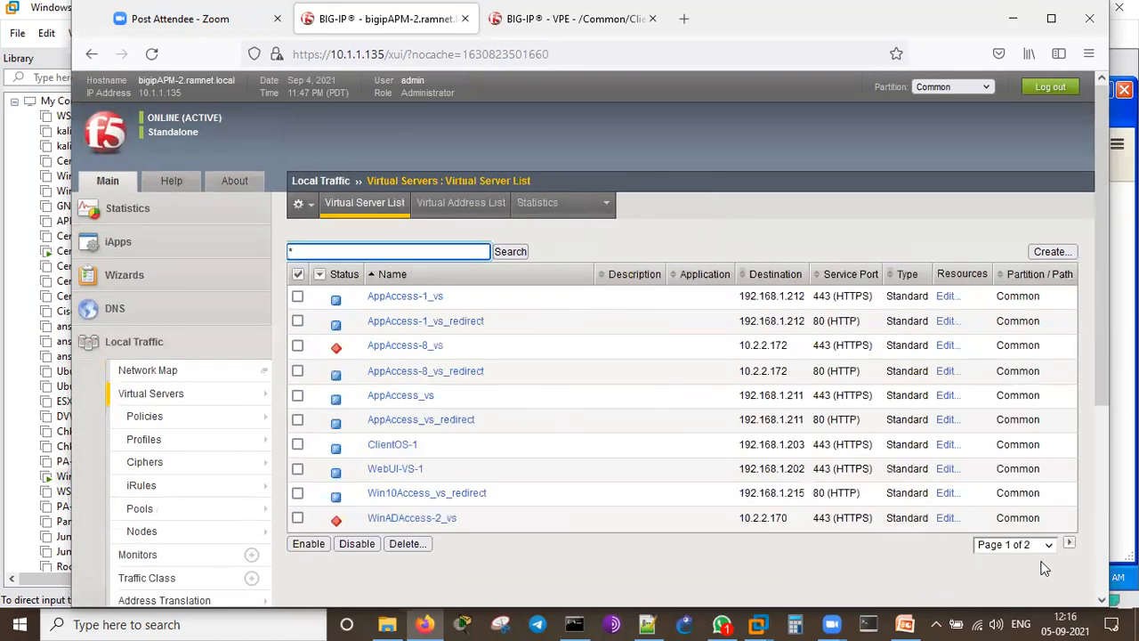
left_click(1069, 546)
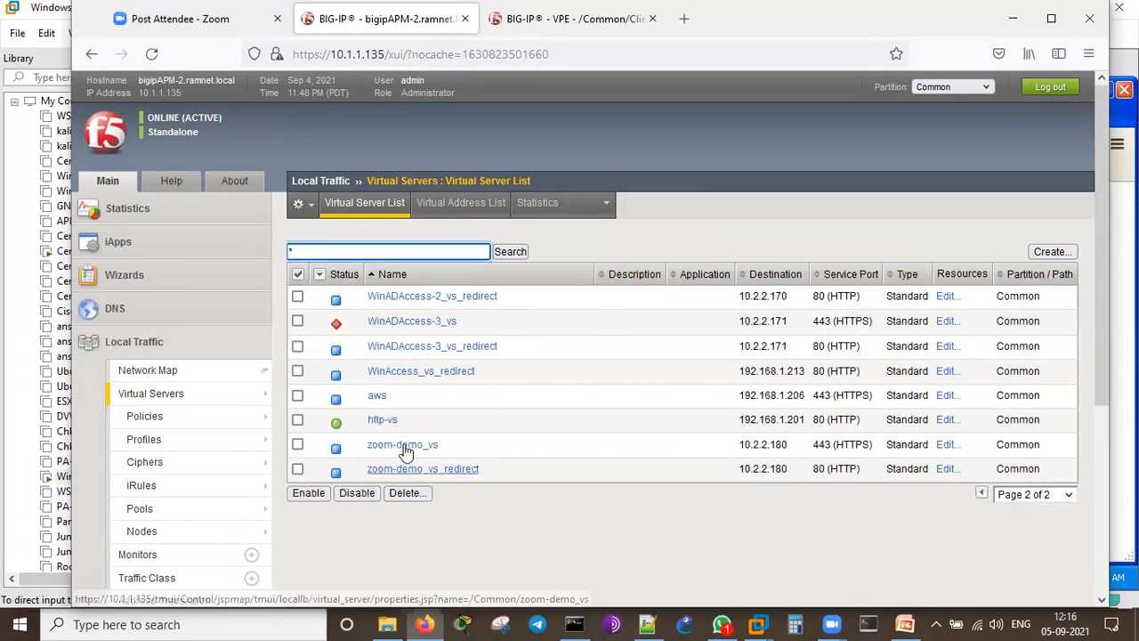
left_click(403, 445)
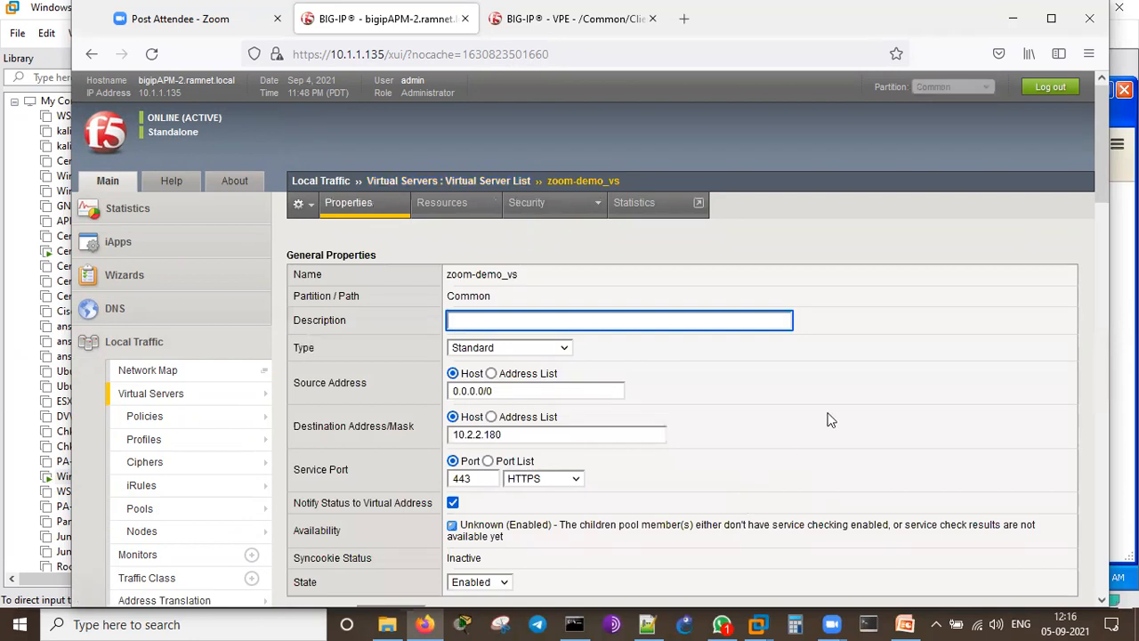
Step: Check that zoom-demo_vs's Access Policy section uses the zoom-demo access profile, then go to the F5-APM presentation
scroll(588, 447, "down", 3)
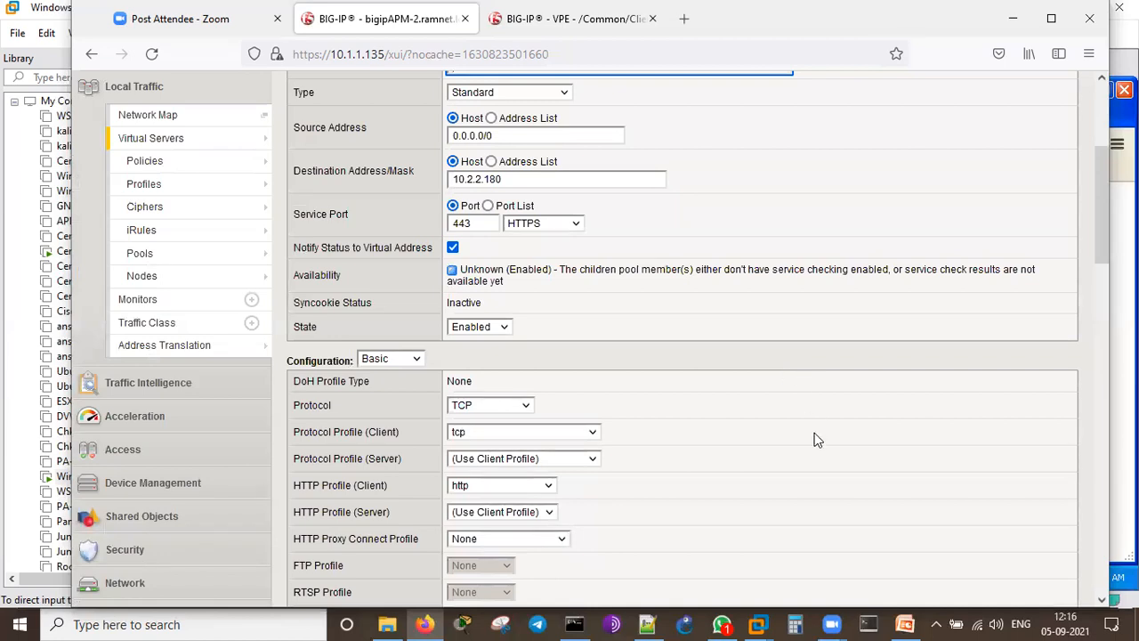
scroll(813, 439, "down", 3)
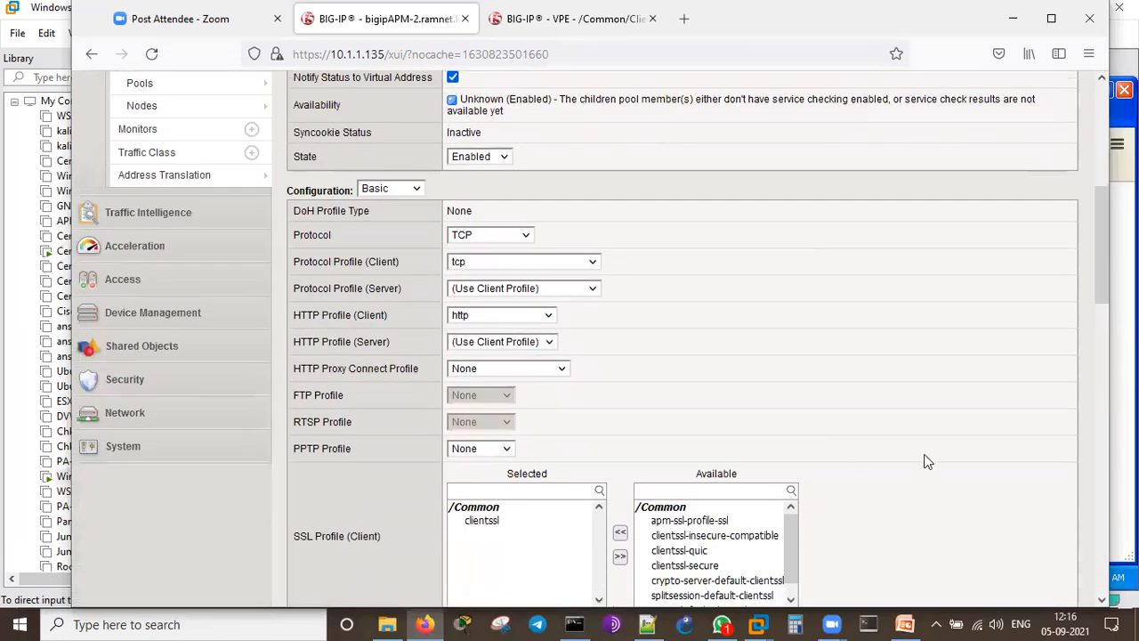
scroll(504, 155, "down", 1)
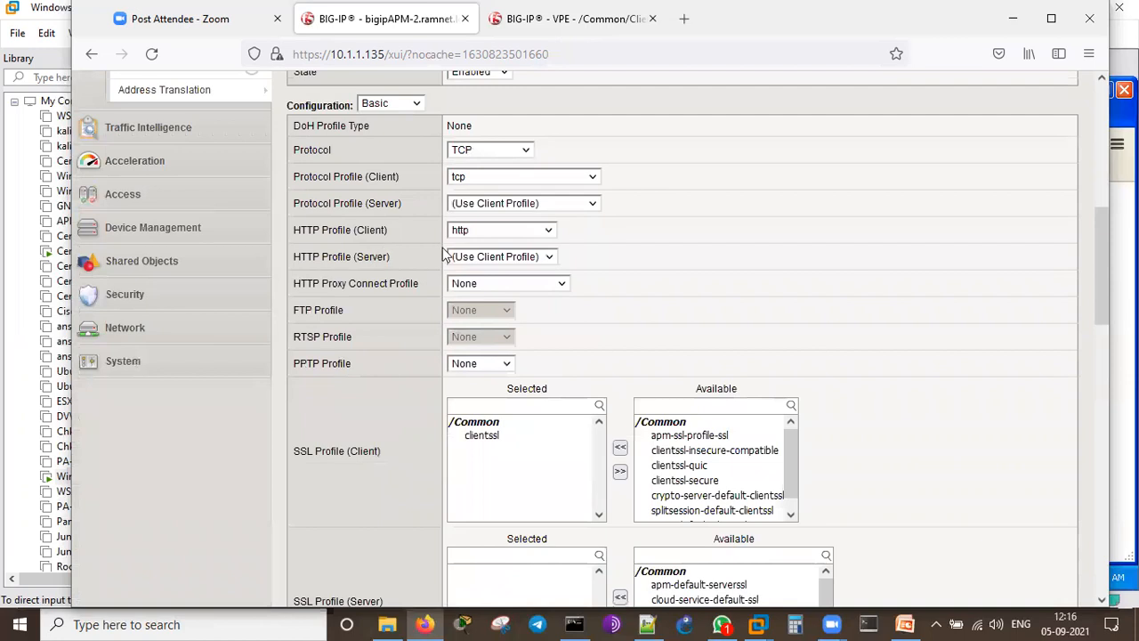
scroll(818, 338, "down", 3)
scroll(712, 267, "down", 1)
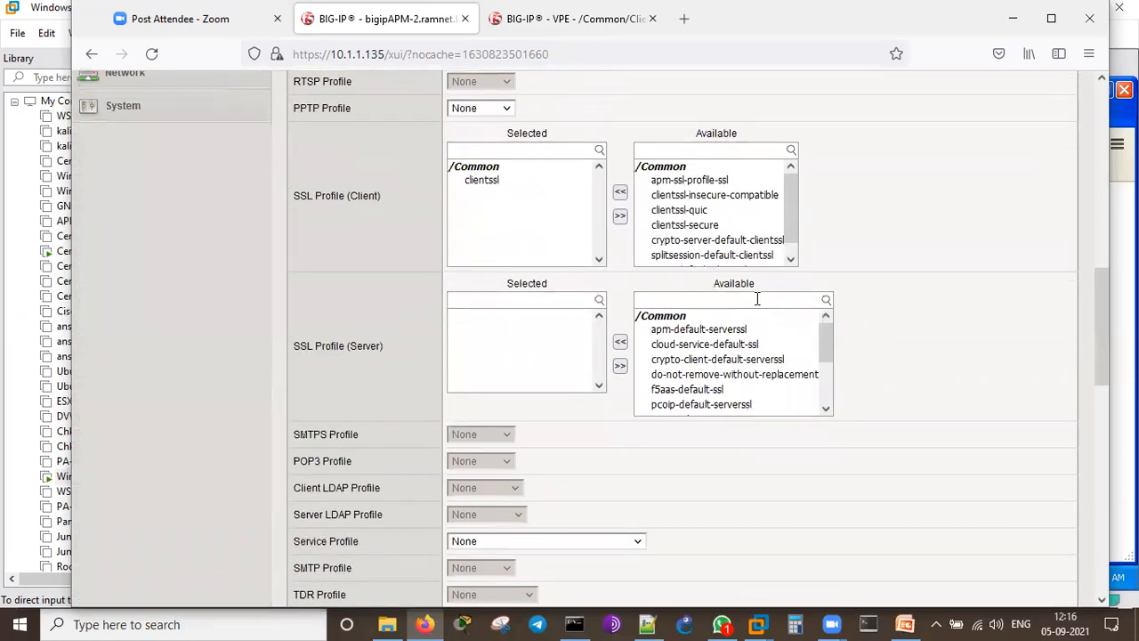
scroll(757, 299, "down", 5)
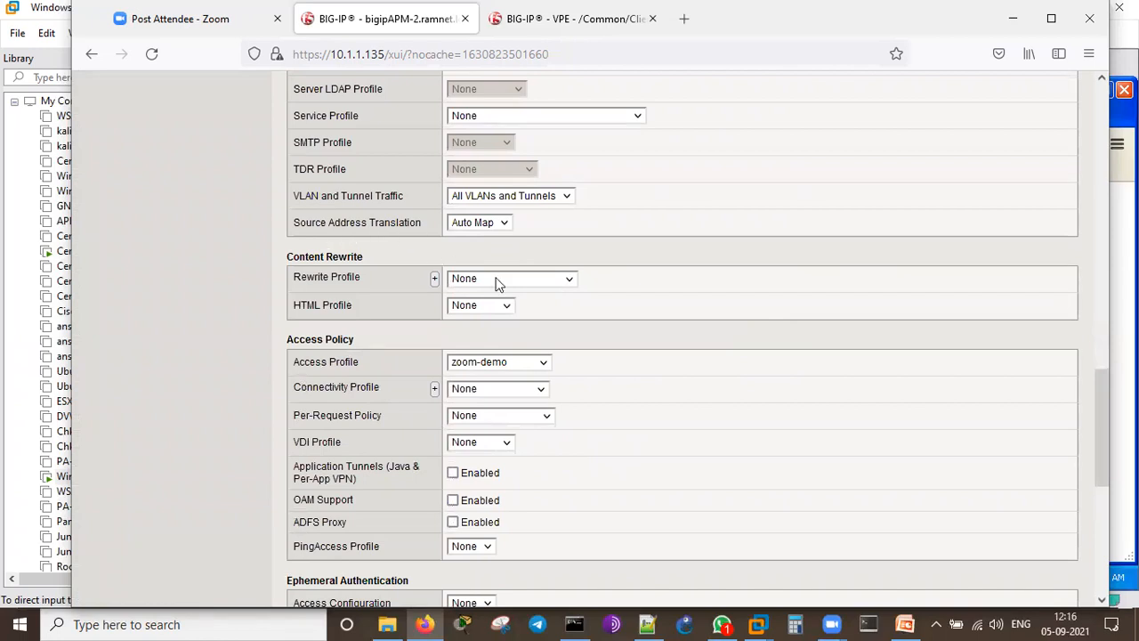
scroll(622, 338, "down", 1)
scroll(445, 241, "down", 1)
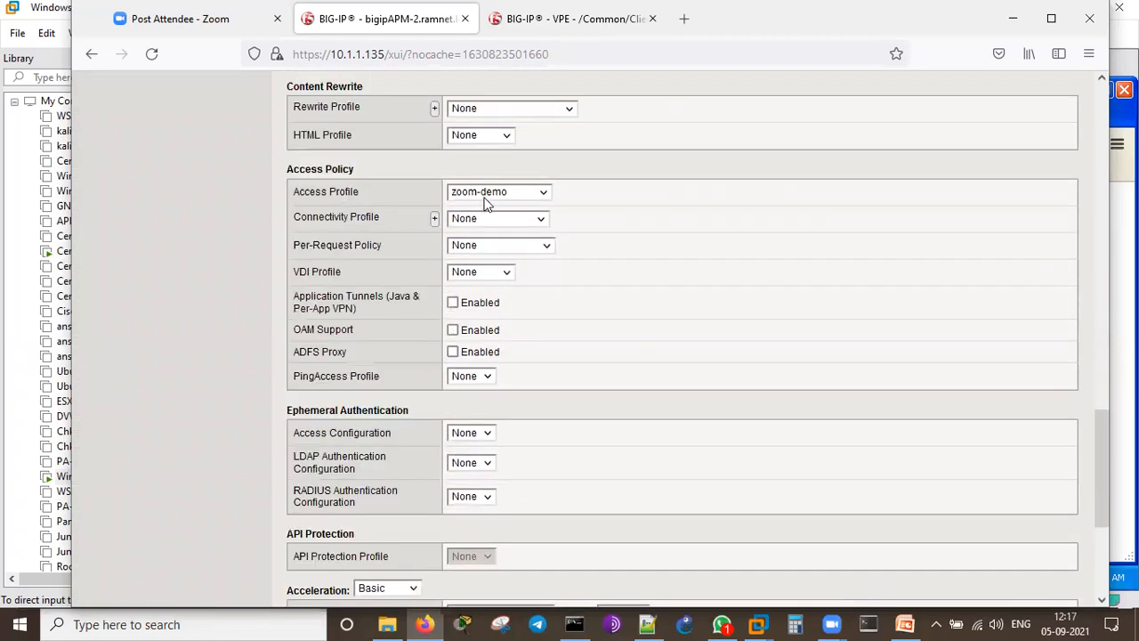
scroll(717, 358, "down", 3)
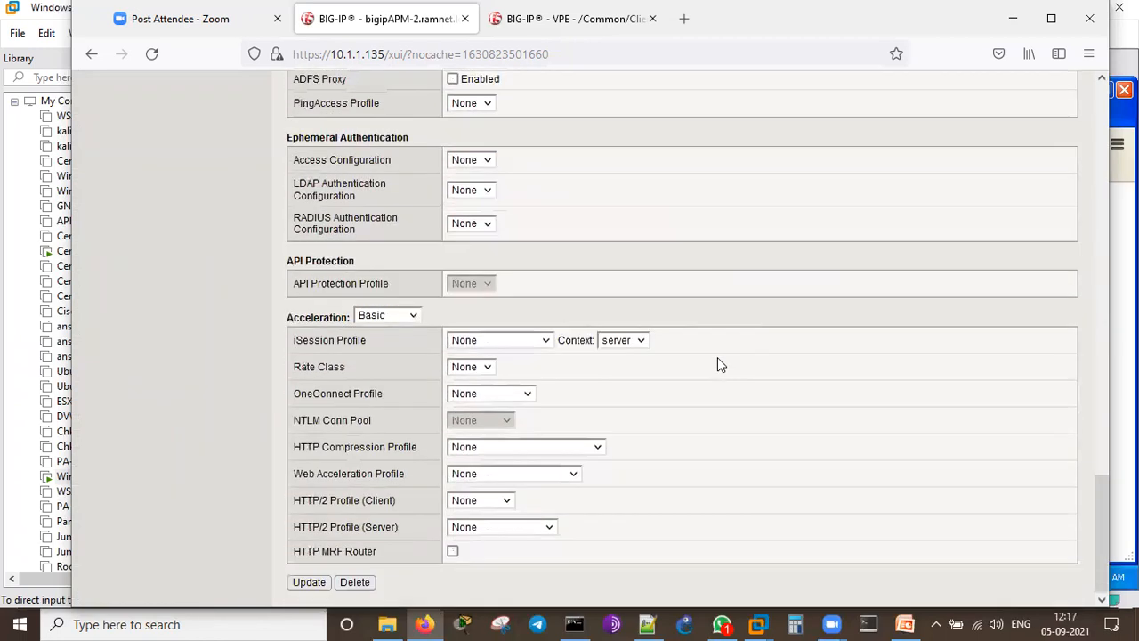
scroll(717, 401, "up", 8)
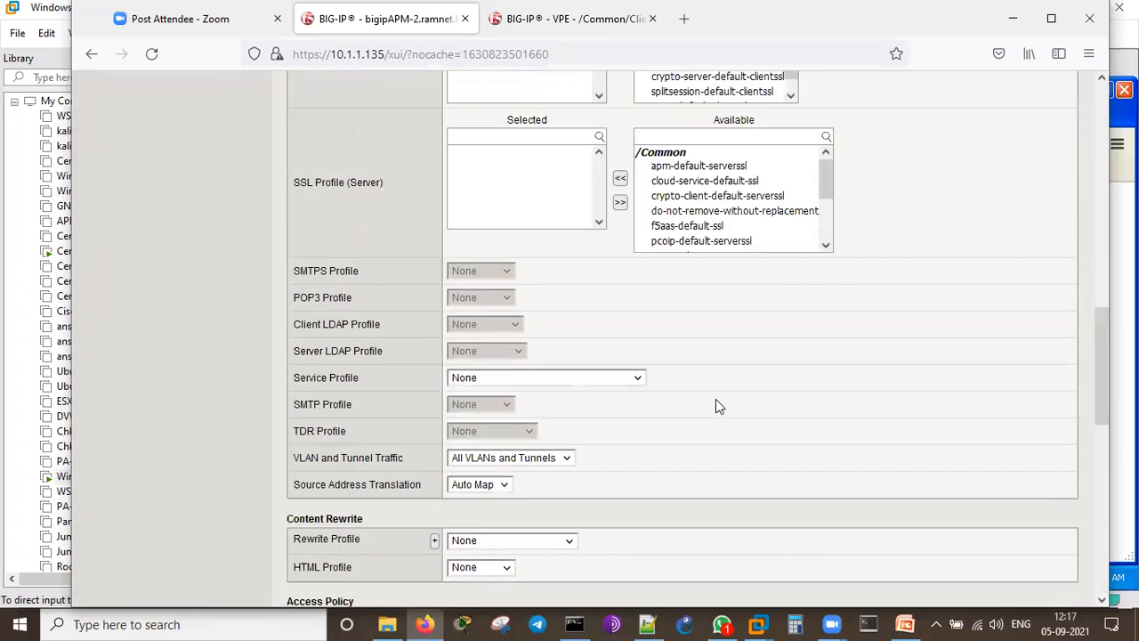
scroll(715, 406, "up", 10)
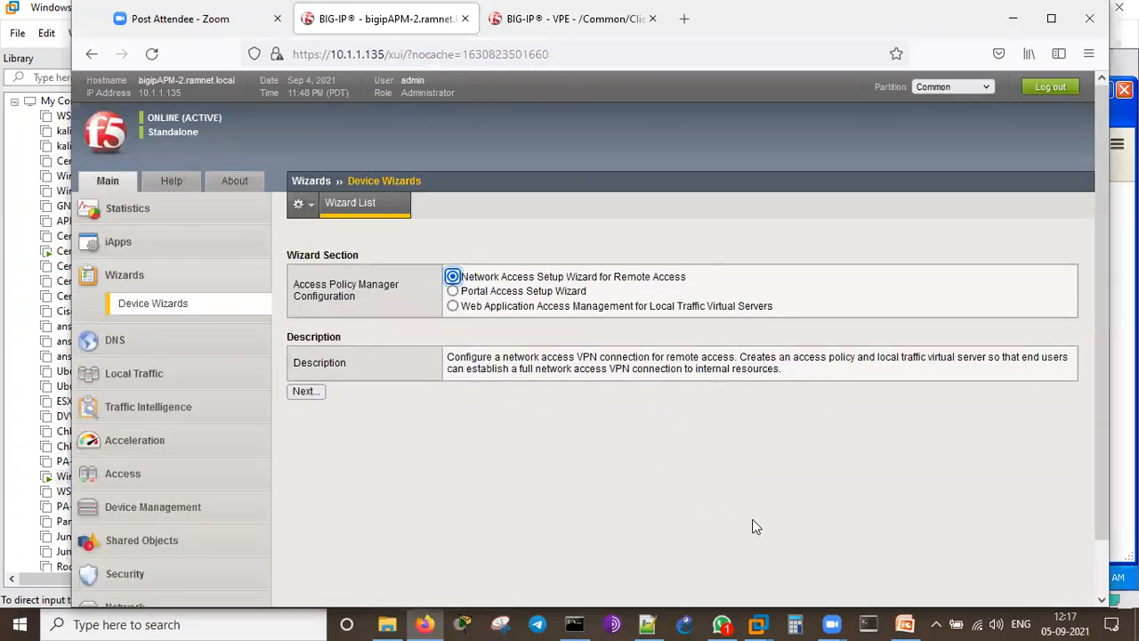
left_click(905, 624)
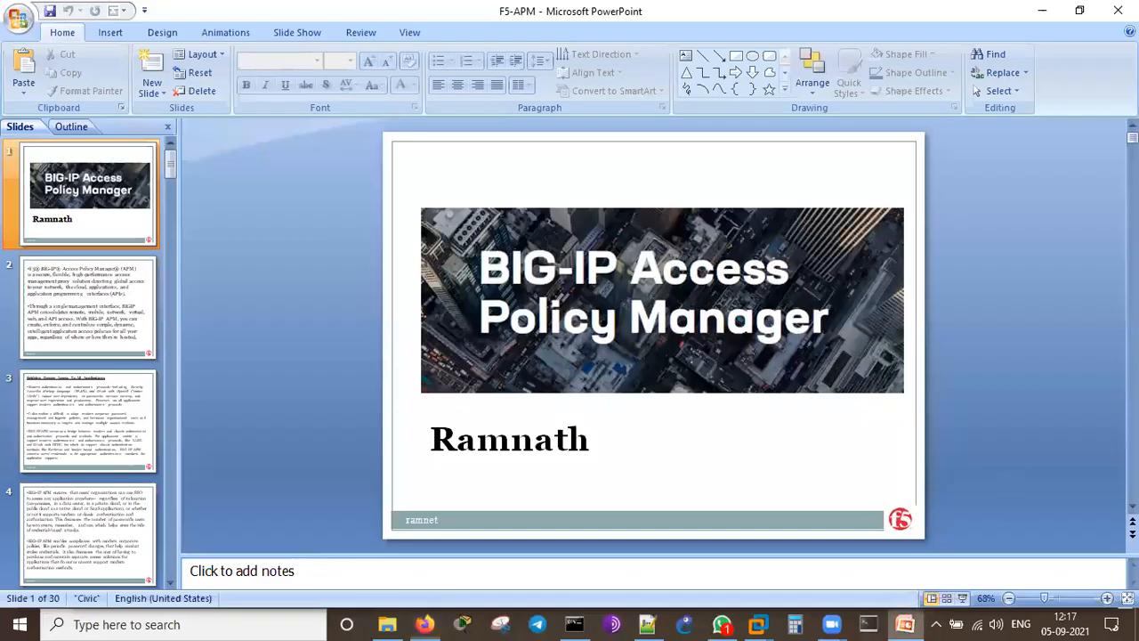
Step: Move to the closing Contact Info slide, 30 of 30, in the F5-APM deck
left_click_drag(1132, 137, 1132, 494)
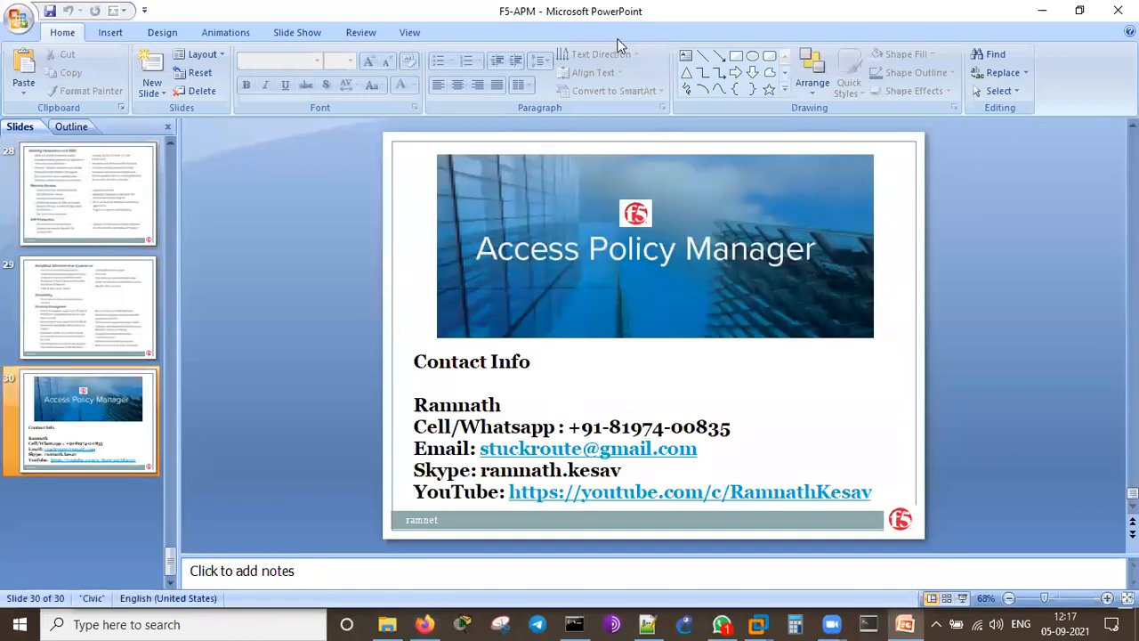